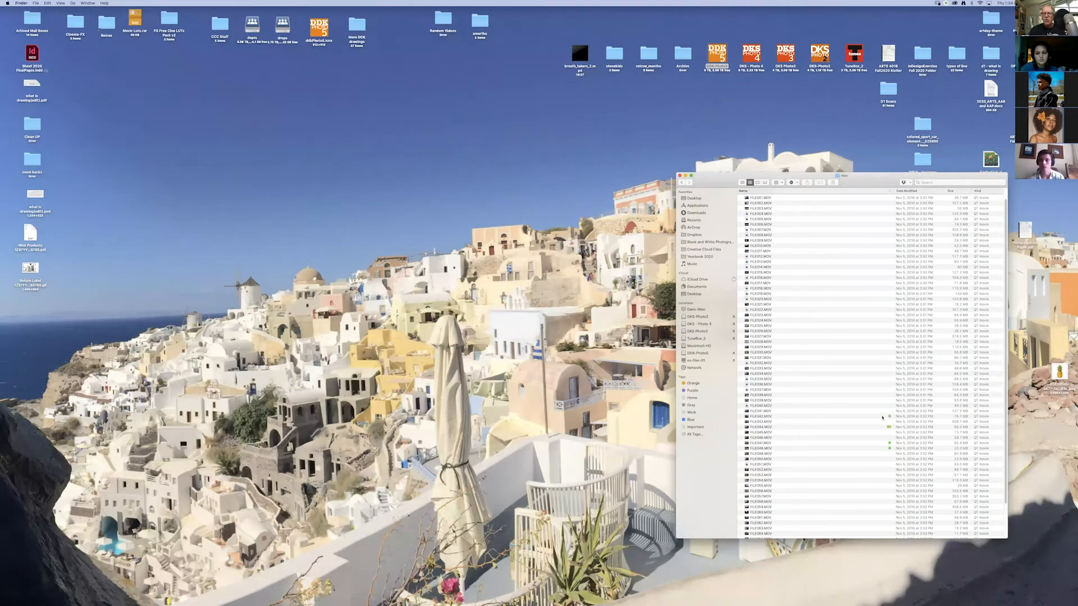
# Preview the video file FILE0042.MOV from the file list and close the preview.
pyautogui.click(882, 417)
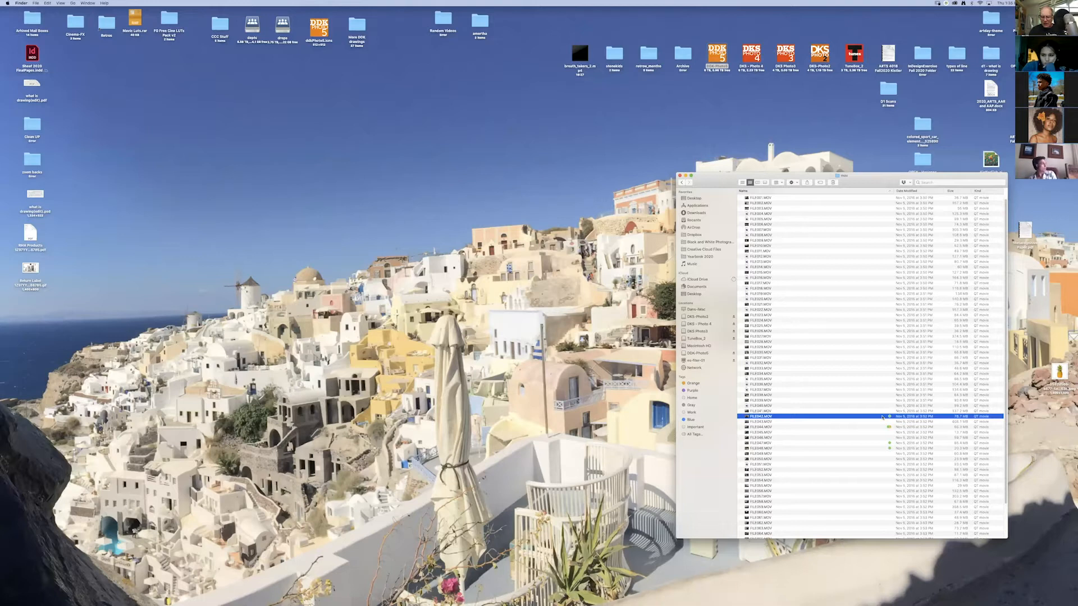
pyautogui.press('space')
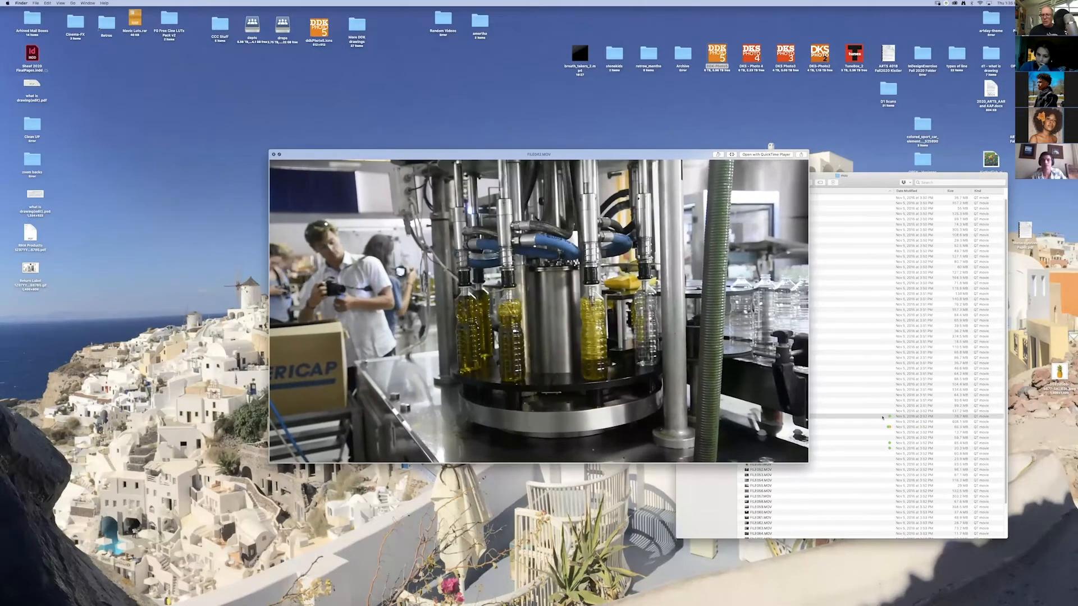
pyautogui.press('space')
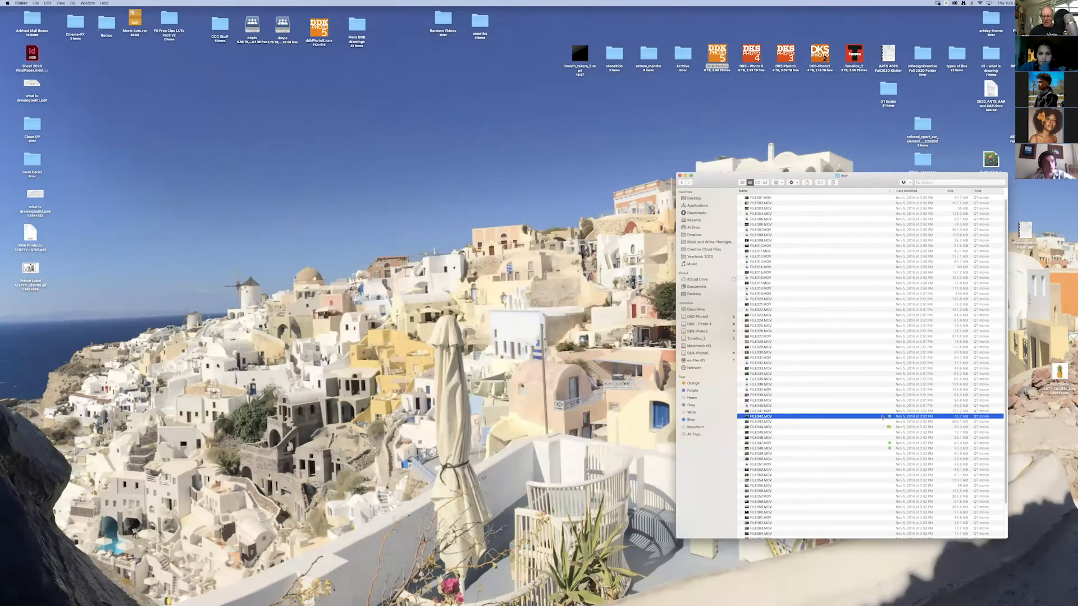
# Move the file browser window towards the edge of the desktop and launch Adobe Premiere Pro.
pyautogui.moveTo(711, 182); pyautogui.dragTo(847, 119)
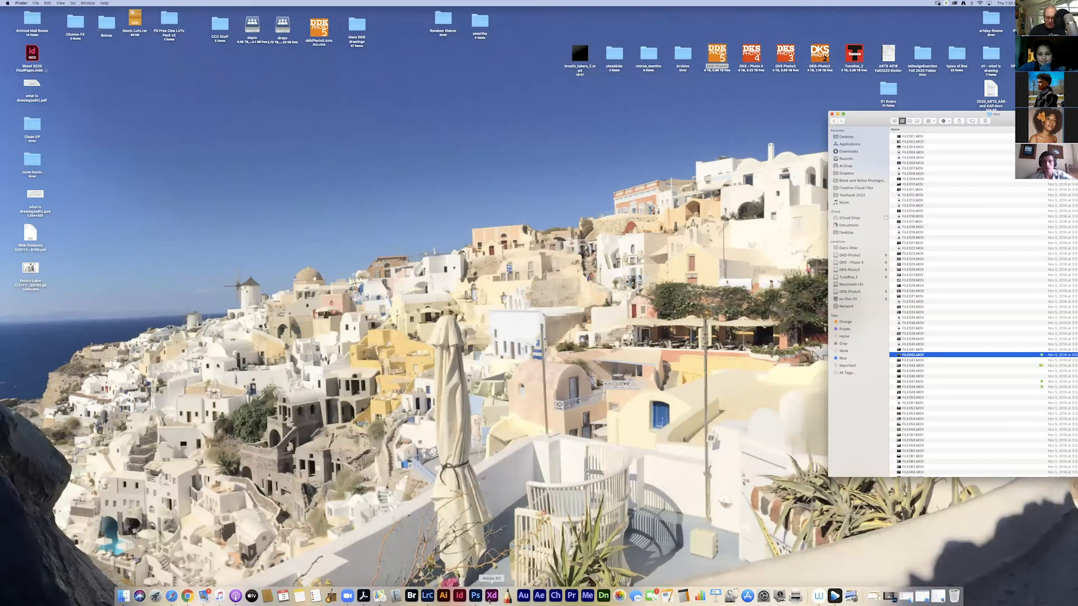
pyautogui.moveTo(578, 599)
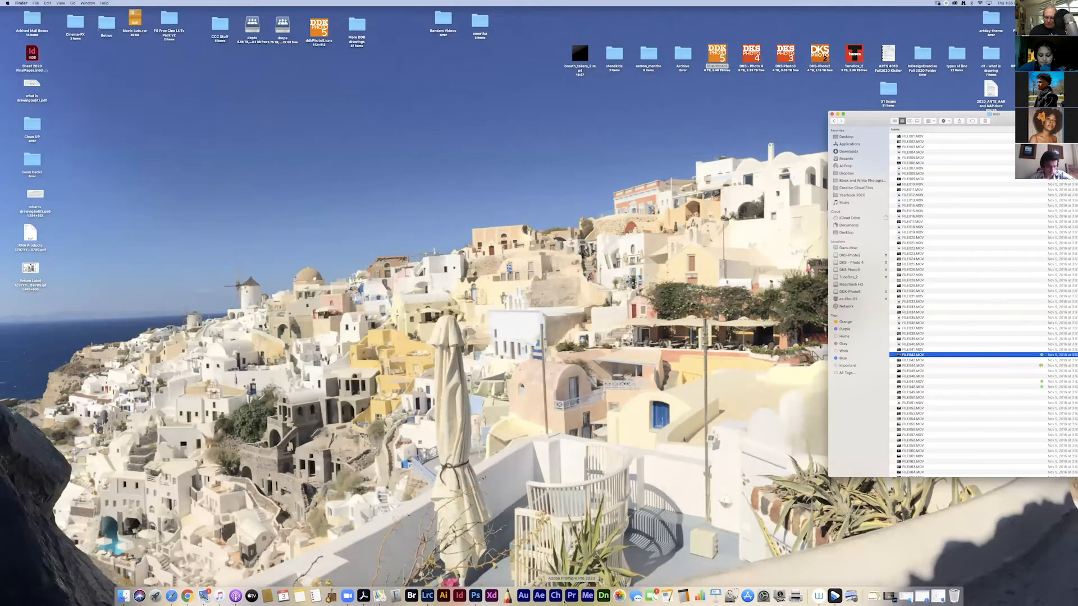
pyautogui.click(572, 596)
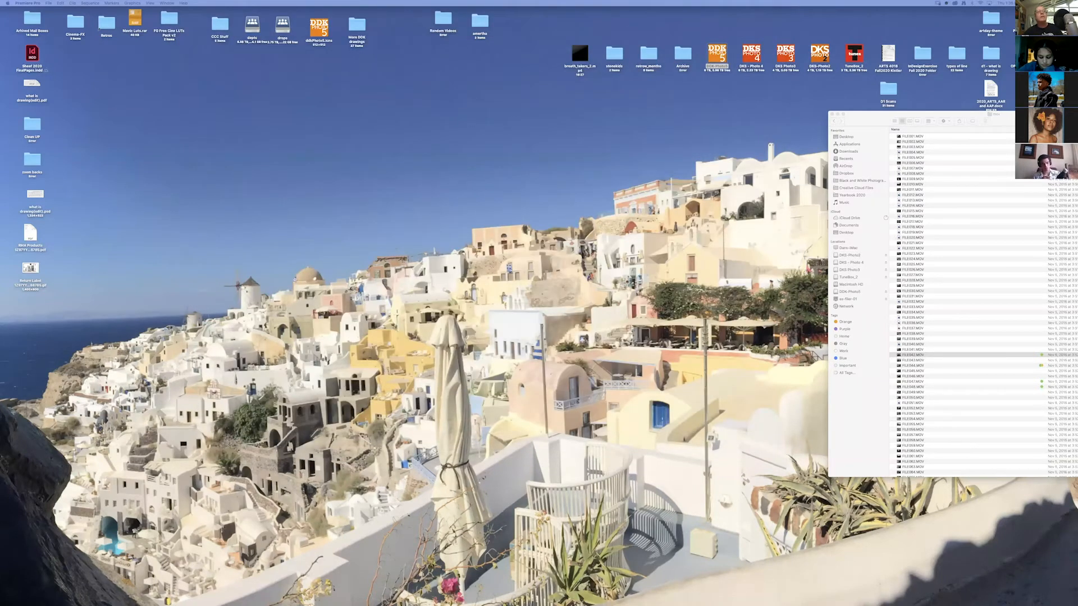
# Create a new project named Greece Olive Oil in the Video Works folder with the default settings.
pyautogui.moveTo(515, 161); pyautogui.dragTo(584, 213)
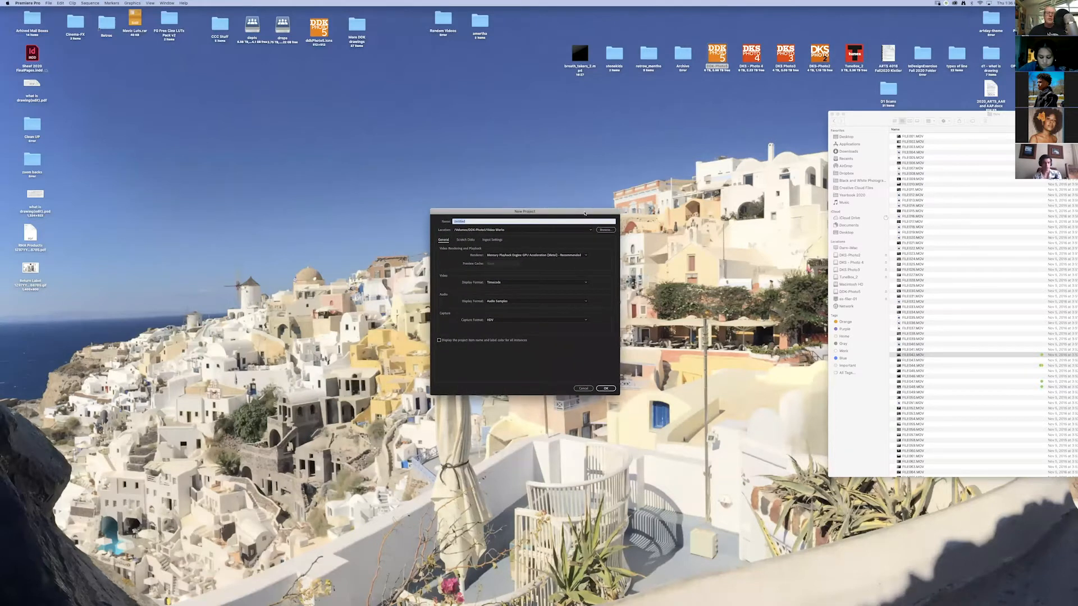
pyautogui.write('Greece Oi')
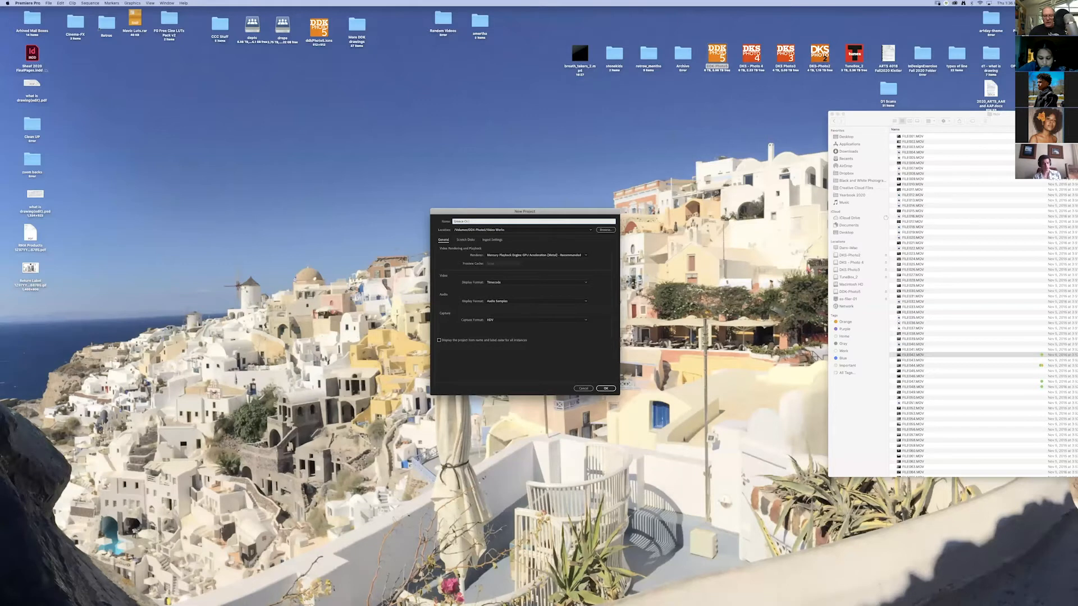
pyautogui.write('ive Oil')
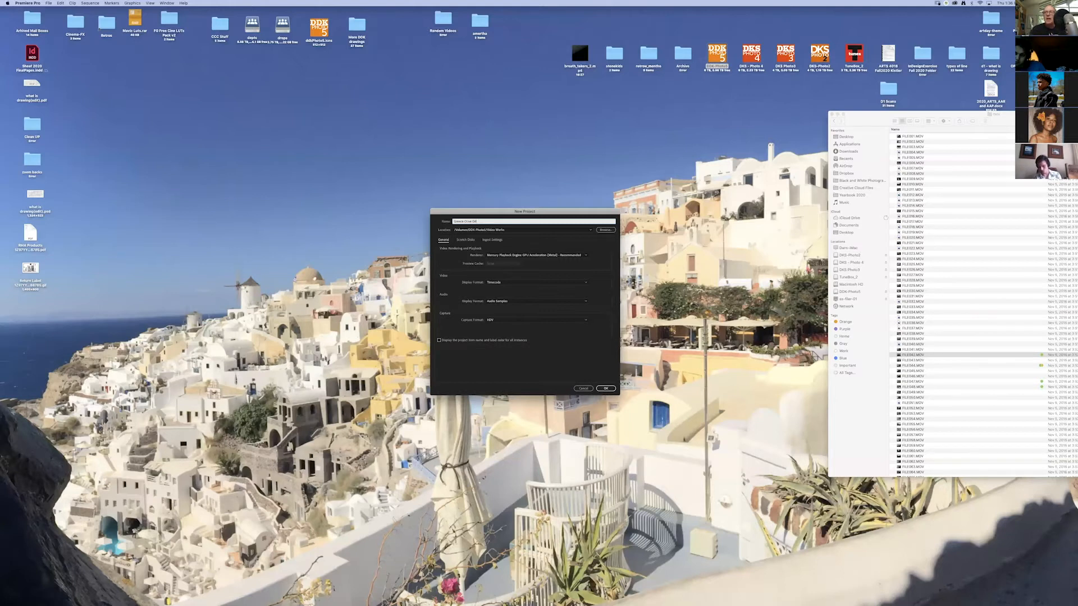
pyautogui.write('l')
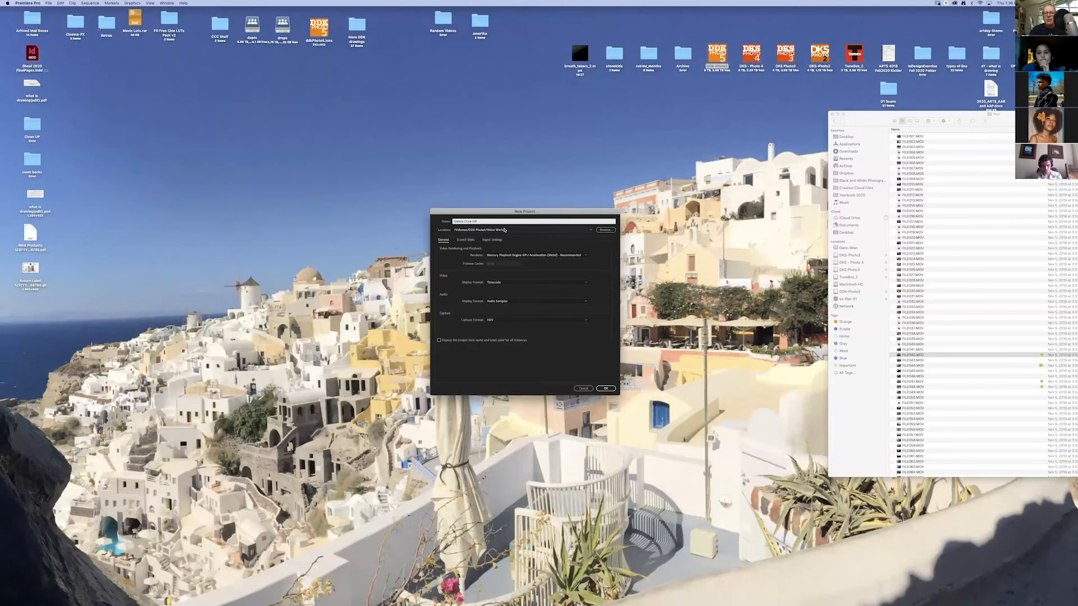
pyautogui.click(515, 230)
pyautogui.click(508, 232)
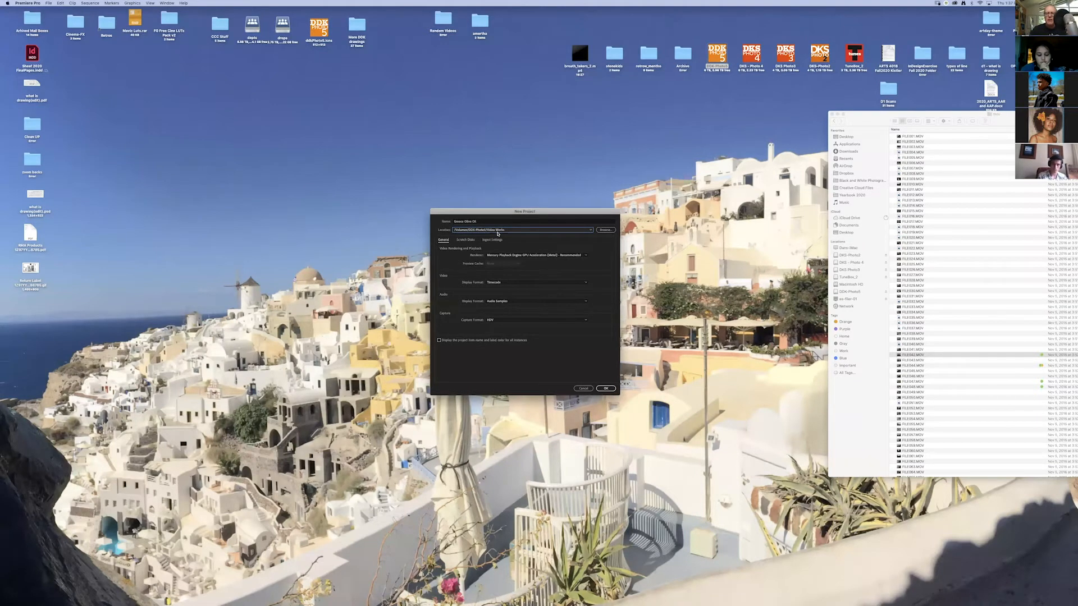
pyautogui.click(607, 388)
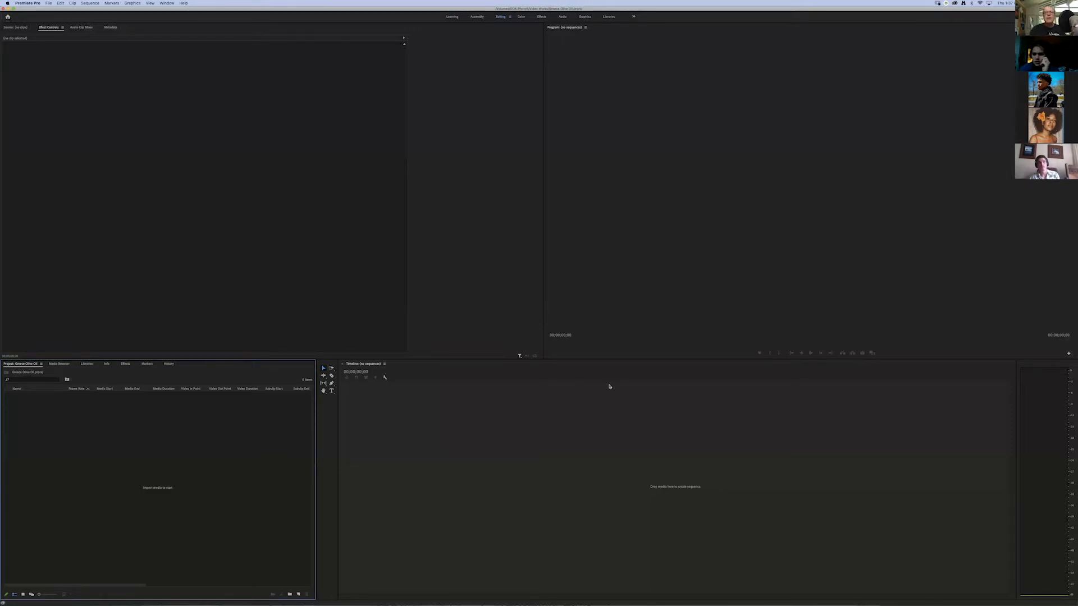
# Look through the Assembly, Editing and Color workspaces and return to the Editing workspace.
pyautogui.click(477, 16)
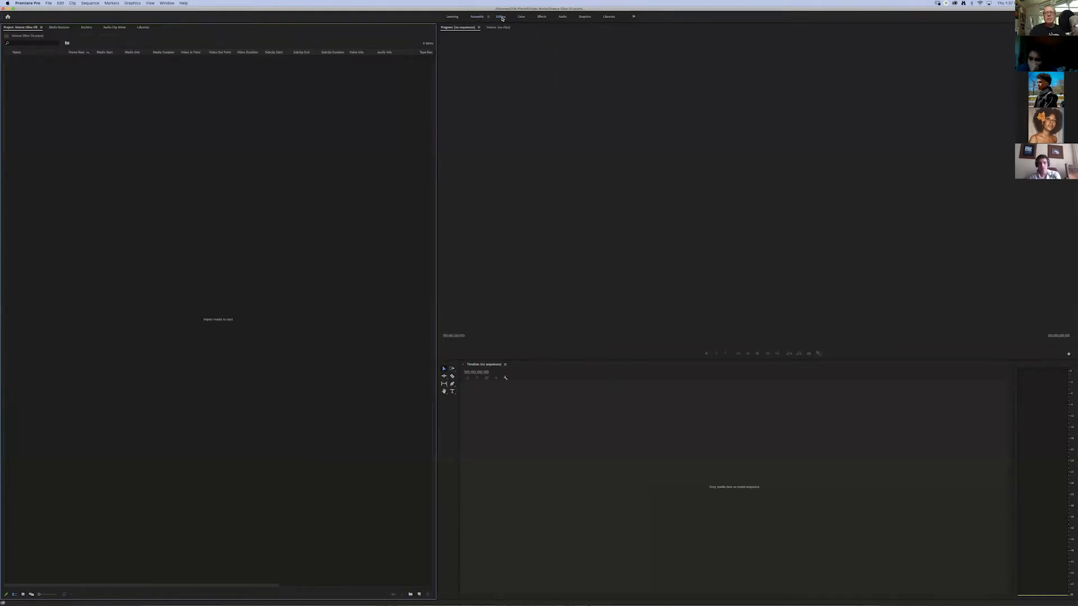
pyautogui.click(501, 16)
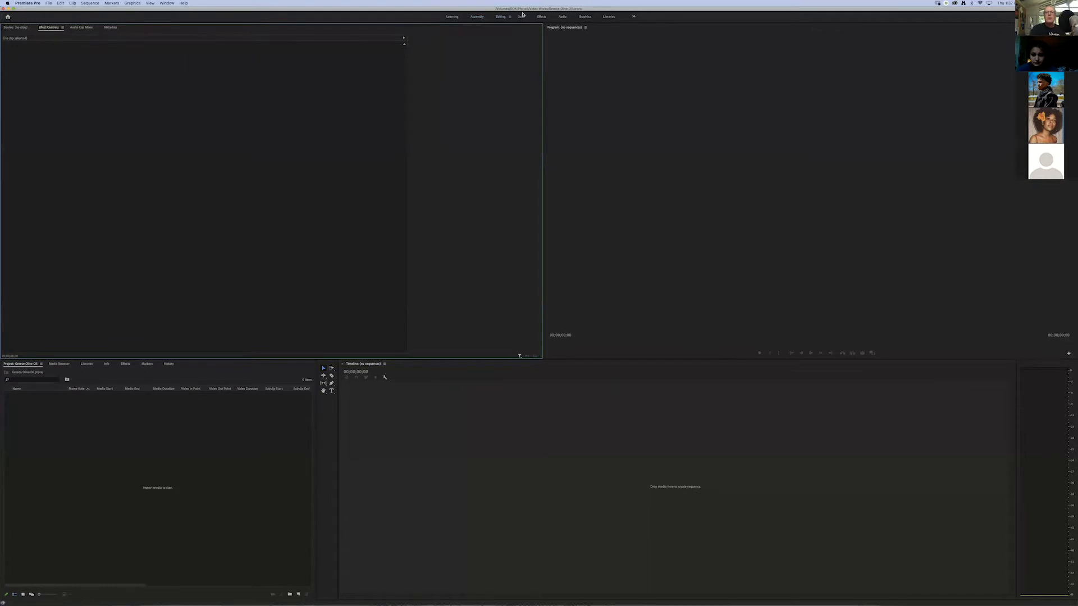
pyautogui.click(521, 17)
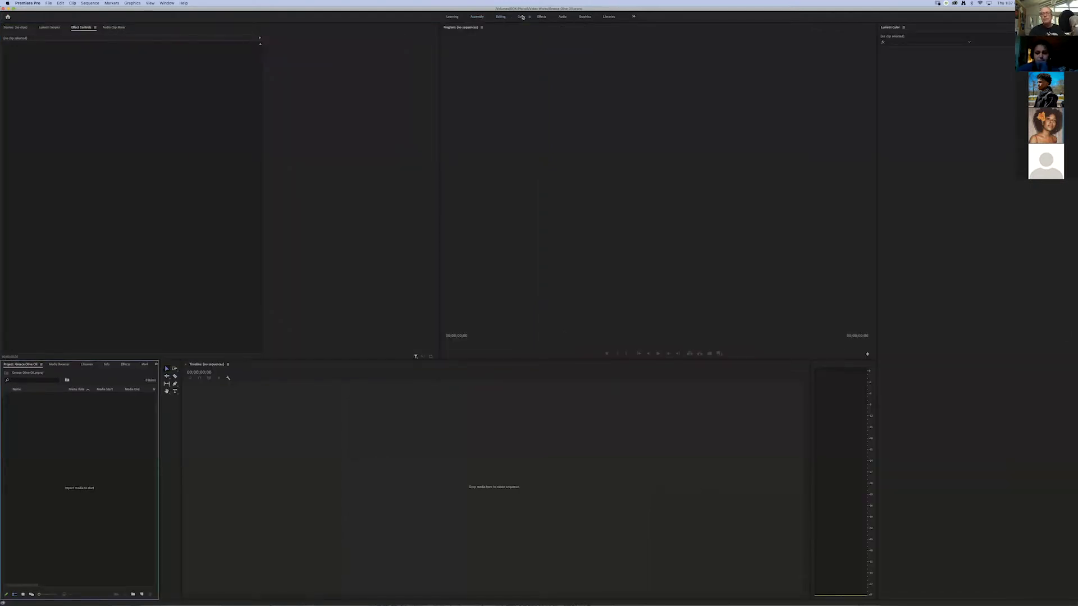
pyautogui.click(500, 17)
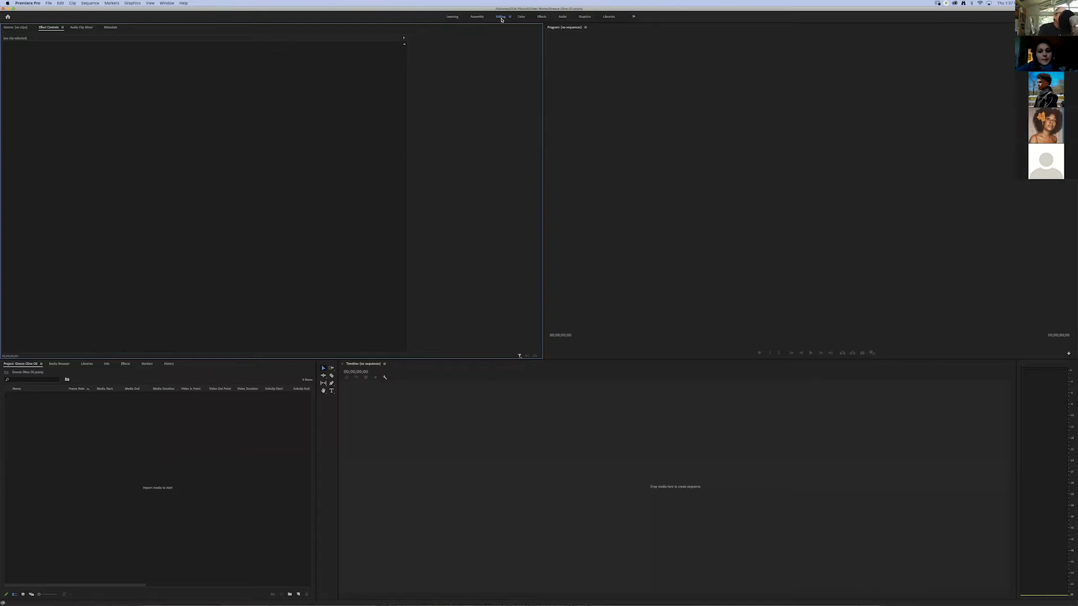
# Import the four tagged clips FILE0042.MOV, FILE0044.MOV, FILE0047.MOV and FILE0048.MOV into the project.
pyautogui.click(48, 3)
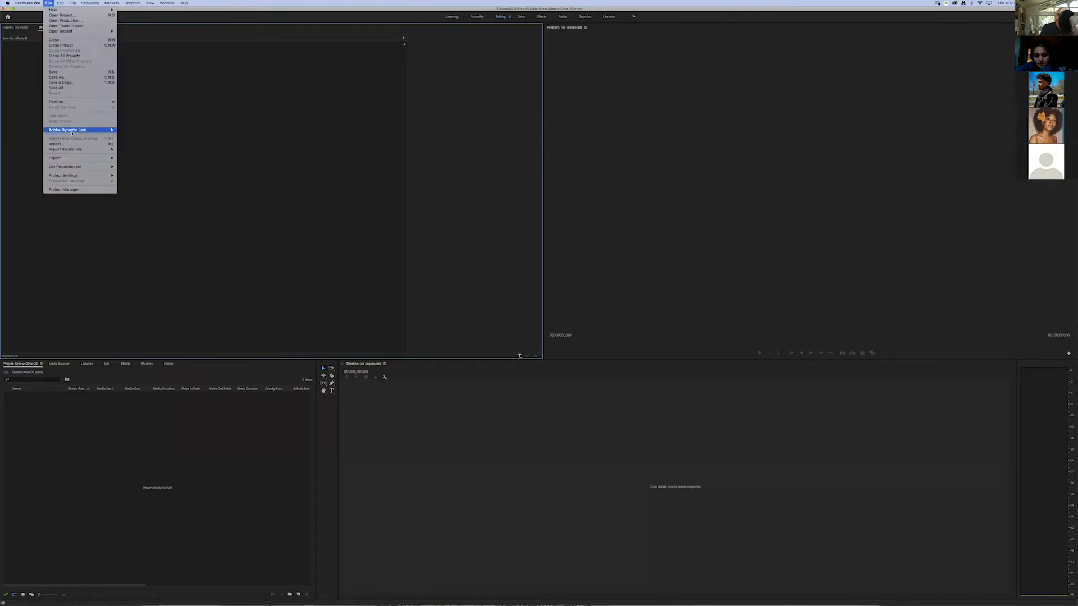
pyautogui.click(112, 144)
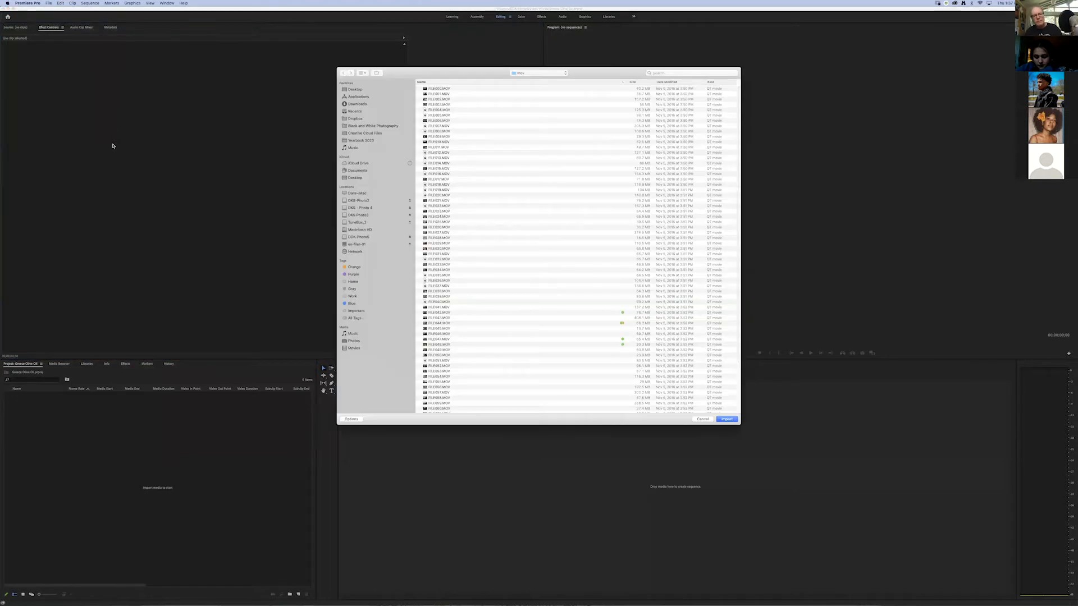
pyautogui.click(627, 313)
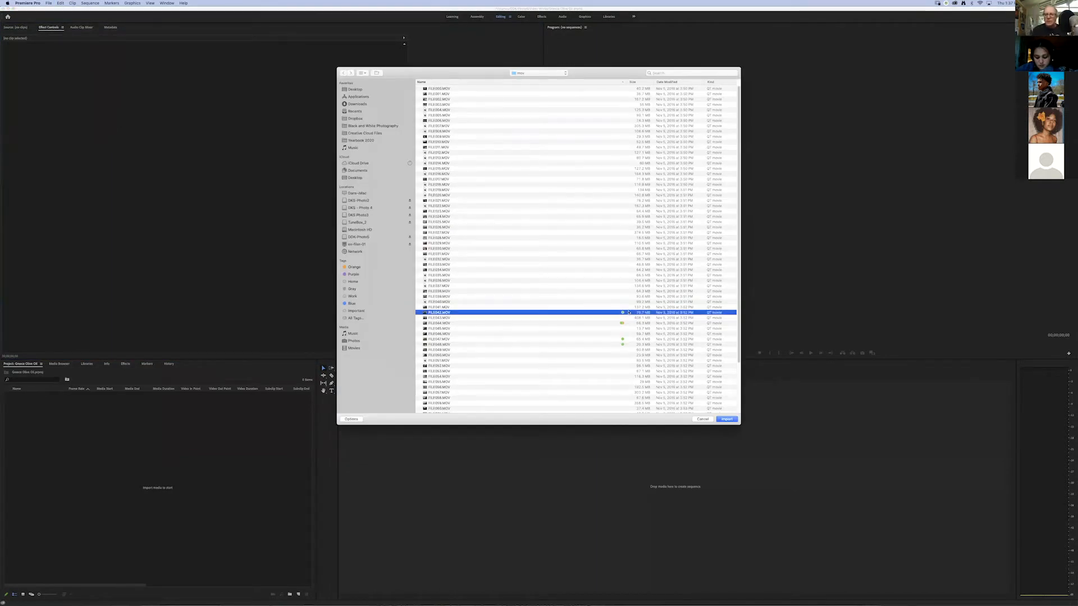
pyautogui.keyDown('super'); pyautogui.click(628, 323); pyautogui.keyUp('super')
pyautogui.keyDown('super'); pyautogui.click(628, 339); pyautogui.keyUp('super')
pyautogui.keyDown('super'); pyautogui.click(627, 344); pyautogui.keyUp('super')
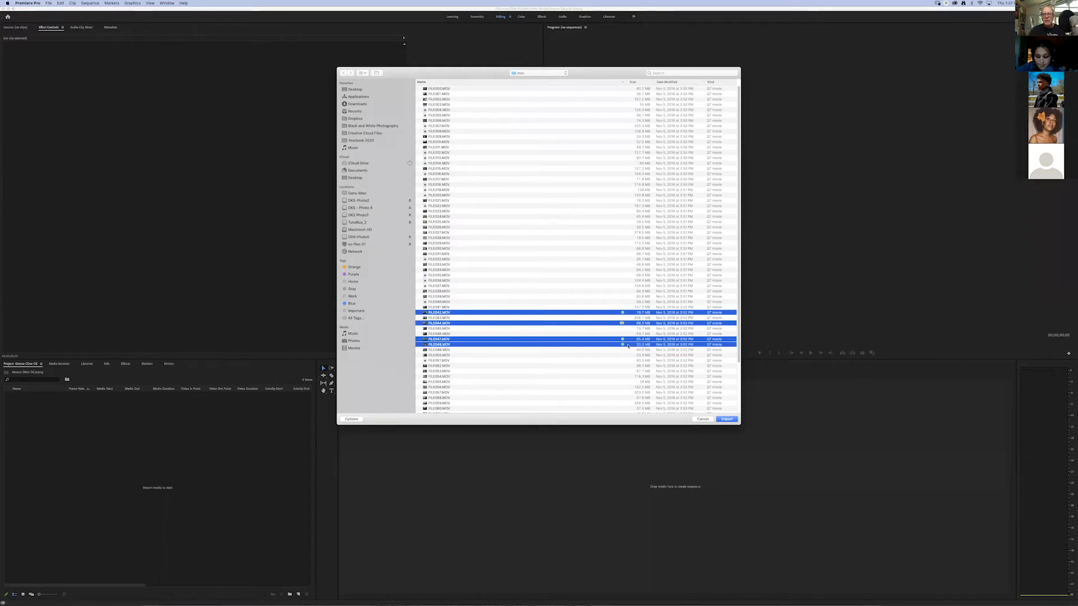
pyautogui.click(726, 419)
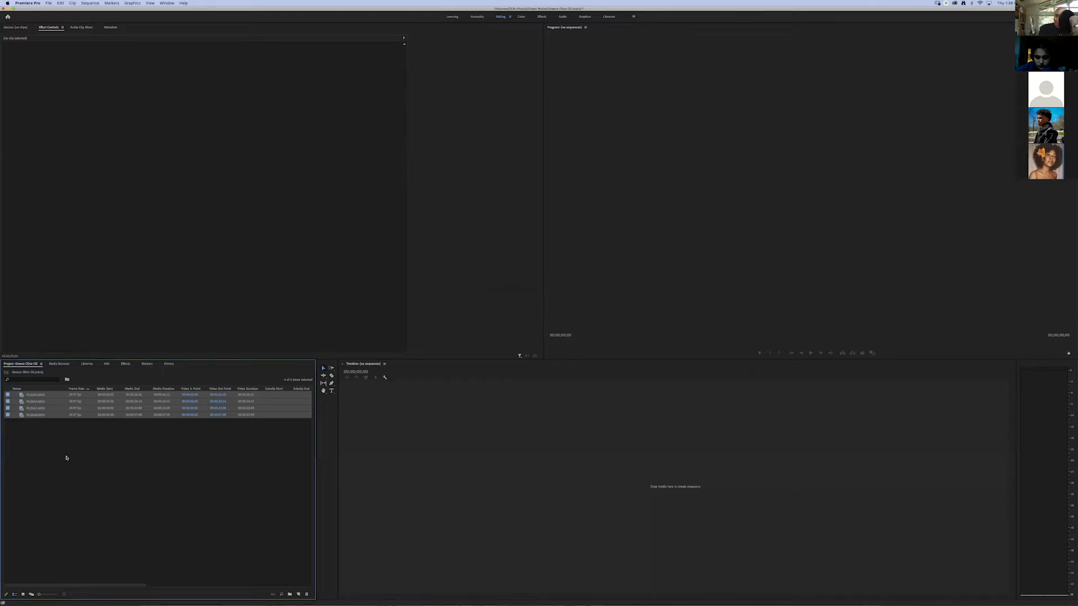
# View each of the four imported clips in the Source monitor.
pyautogui.doubleClick(22, 395)
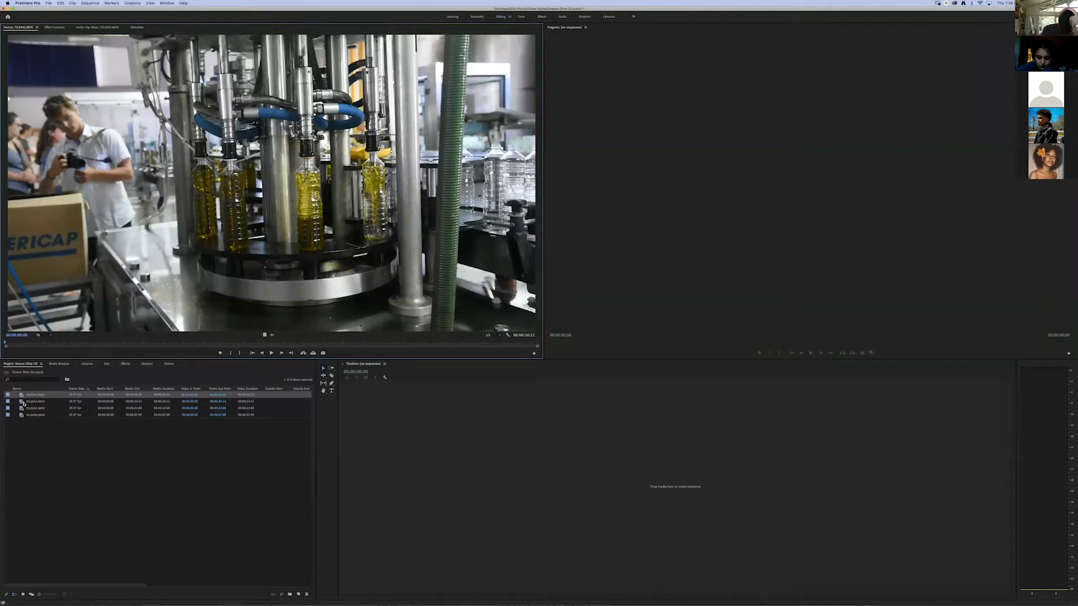
pyautogui.doubleClick(25, 401)
pyautogui.doubleClick(25, 409)
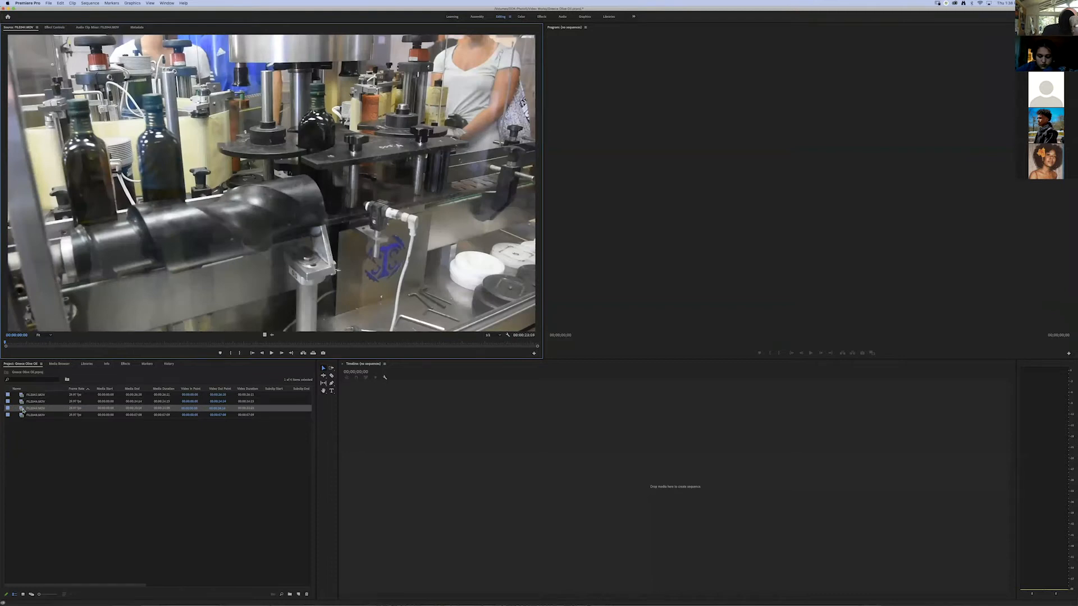
pyautogui.doubleClick(22, 416)
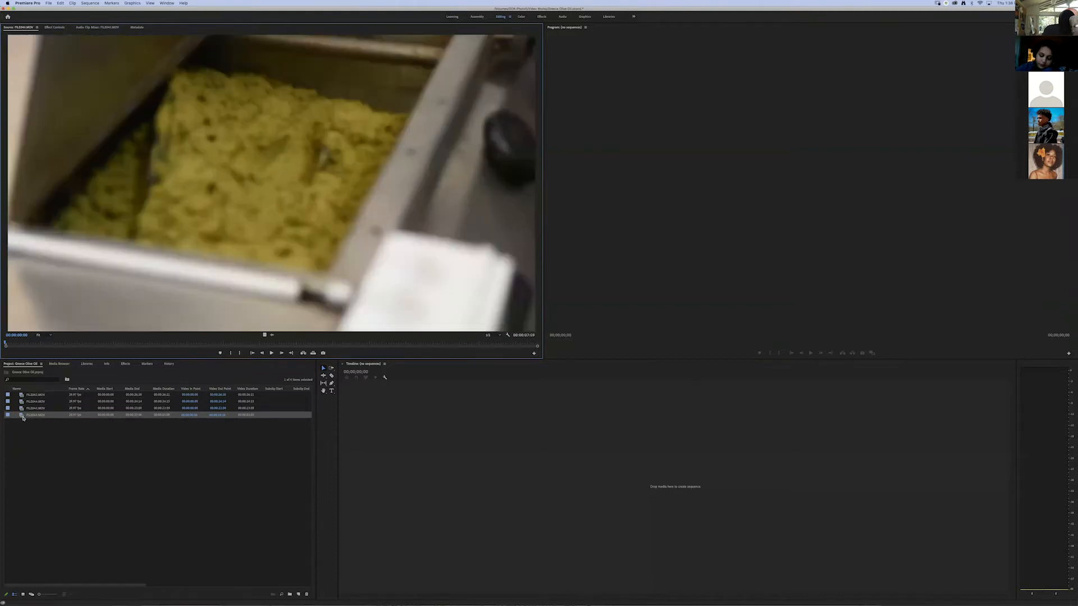
# Create a sequence from the falling-olives clip FILE0047.MOV and play its first few seconds.
pyautogui.doubleClick(22, 408)
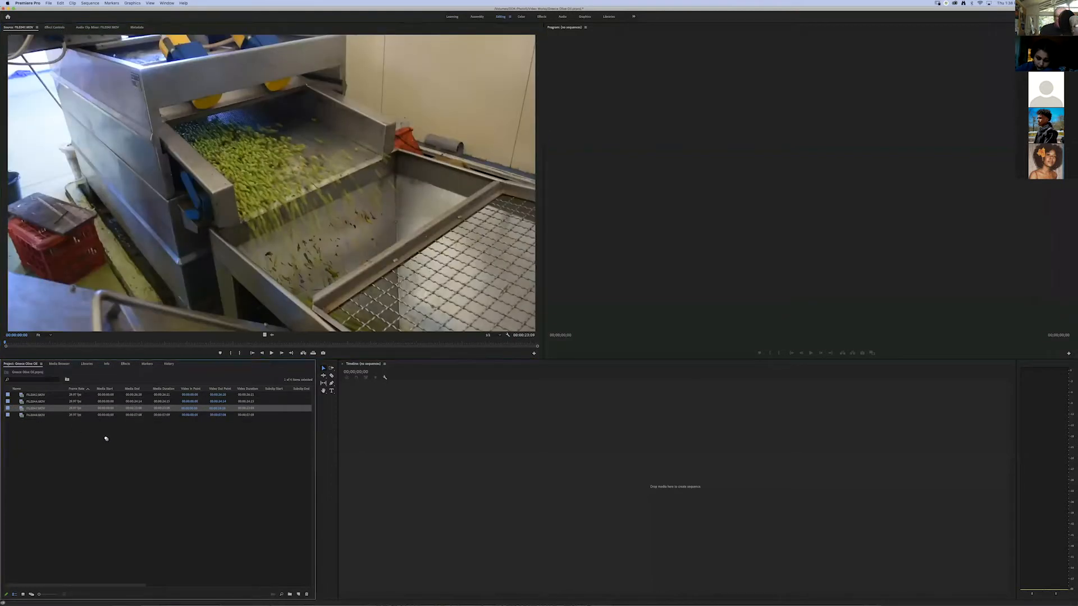
pyautogui.moveTo(414, 422); pyautogui.dragTo(414, 423)
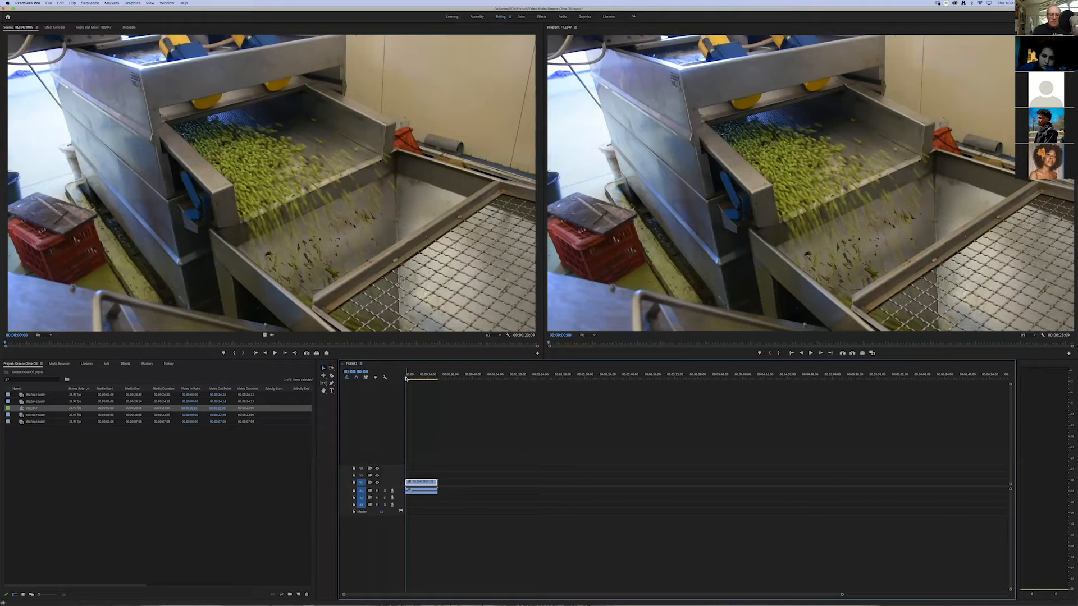
pyautogui.moveTo(408, 380)
pyautogui.mouseDown()
pyautogui.moveTo(426, 380)
pyautogui.moveTo(410, 380)
pyautogui.mouseUp()
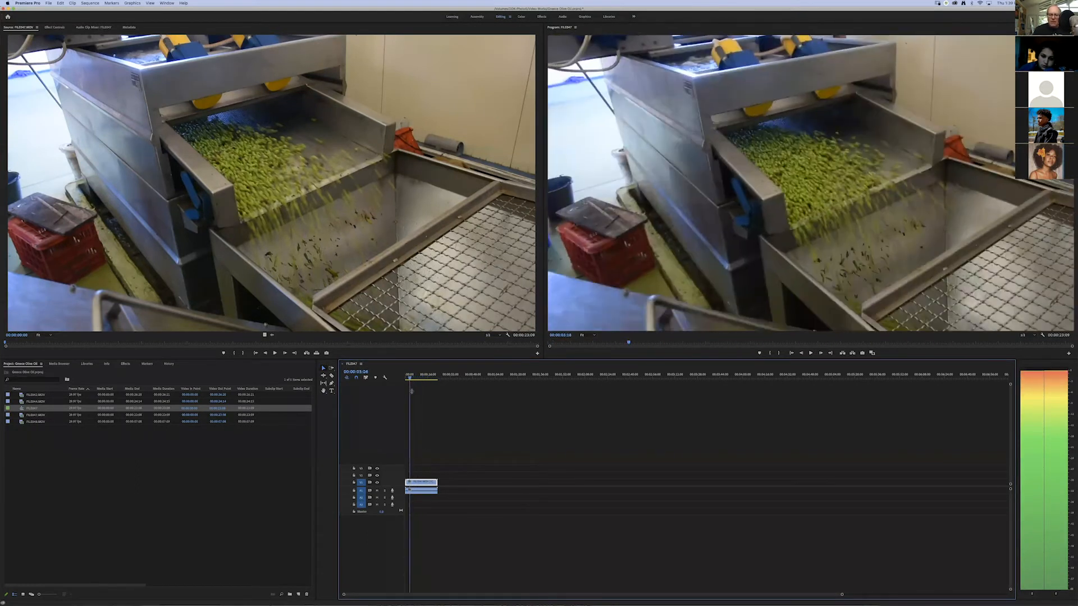
# Try to move only the sequence clip's audio later on its track, separately from the video, and undo the move.
pyautogui.click(430, 492)
pyautogui.click(431, 483)
pyautogui.click(431, 491)
pyautogui.click(431, 483)
pyautogui.click(430, 493)
pyautogui.click(429, 491)
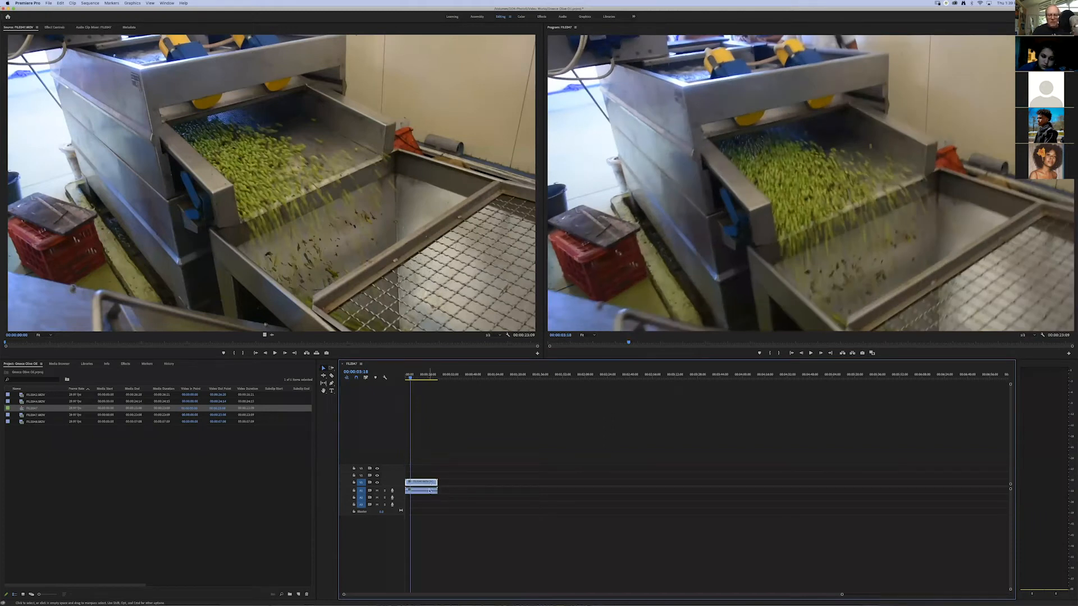
pyautogui.click(429, 491)
pyautogui.click(428, 484)
pyautogui.moveTo(428, 492); pyautogui.dragTo(475, 487)
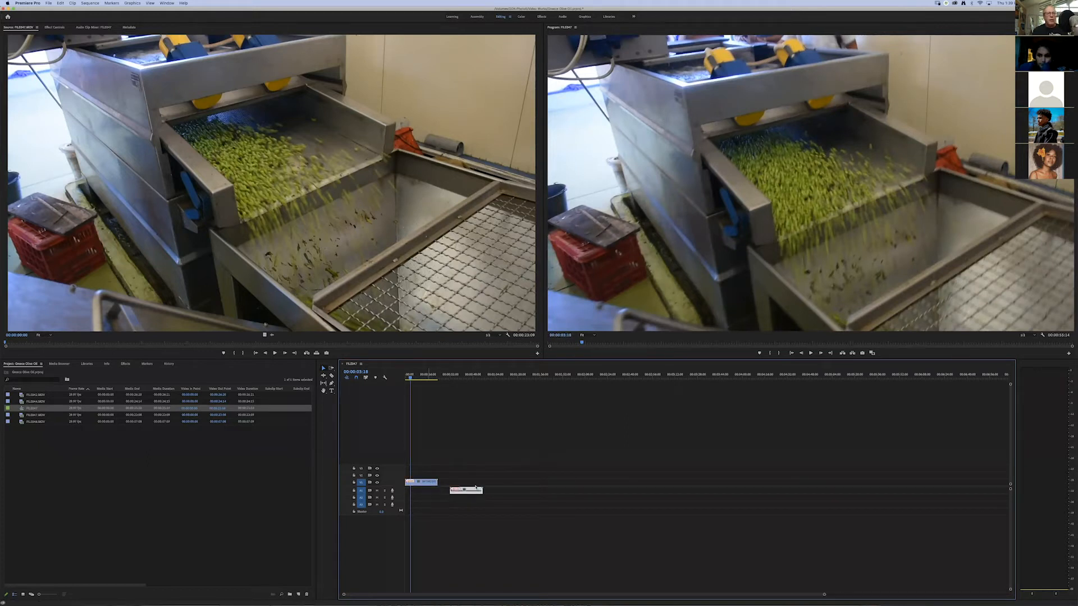
pyautogui.press('super+z')
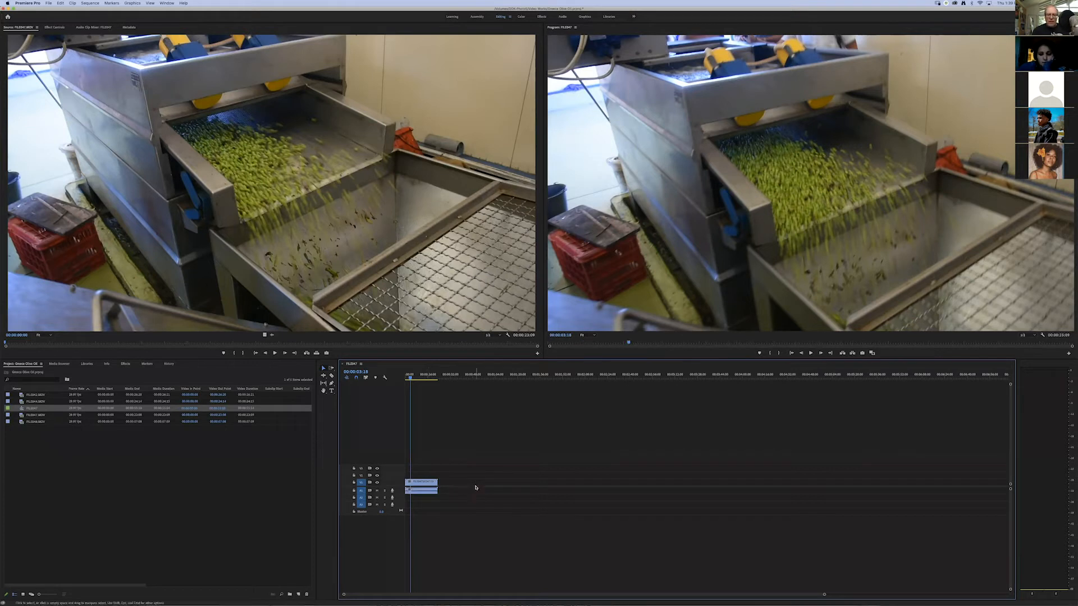
# Look up the Unlink command for the sequence's audio clip without applying it.
pyautogui.click(424, 490)
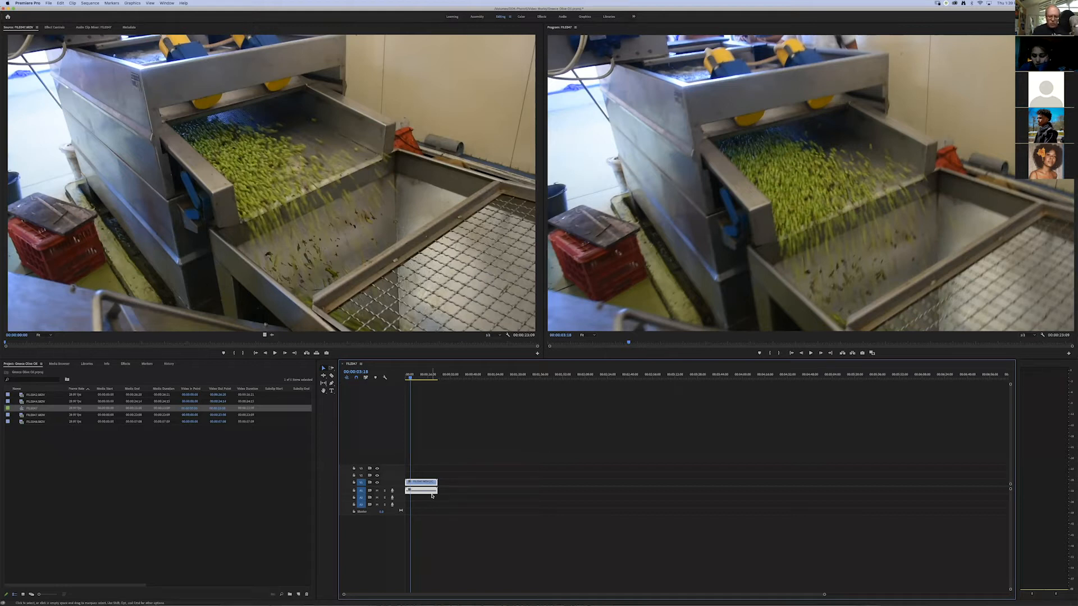
pyautogui.rightClick(428, 491)
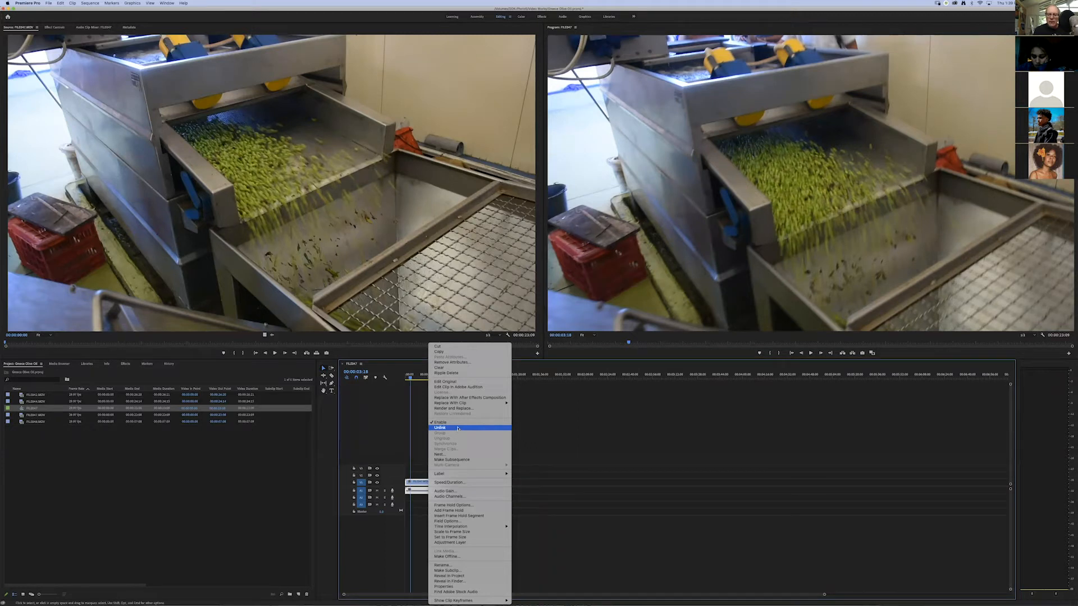
pyautogui.click(540, 419)
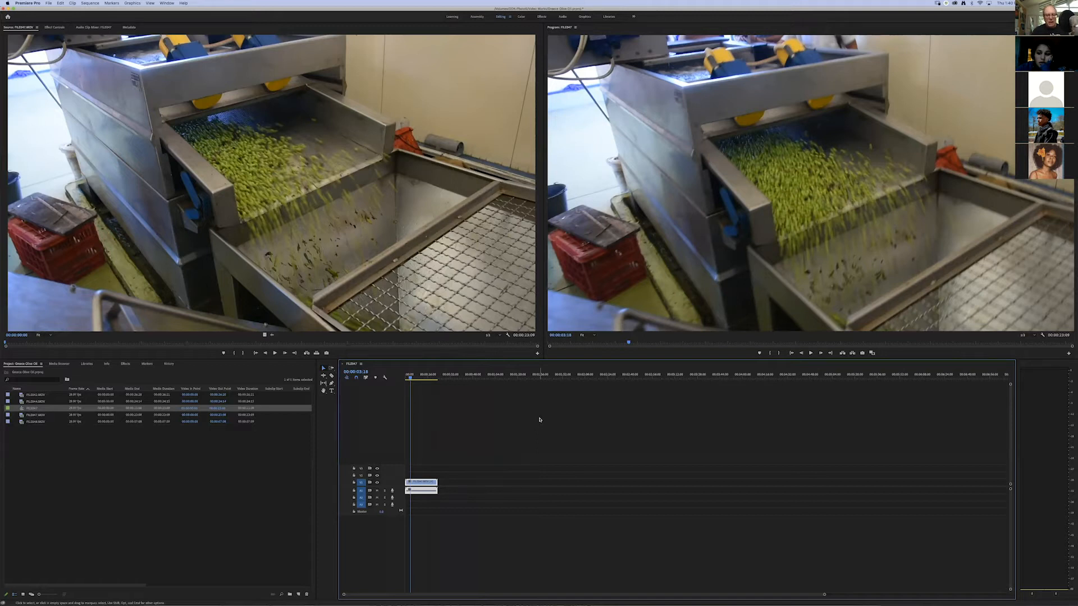
# Append the clip FILE0048.MOV to the sequence directly after the falling-olives clip.
pyautogui.click(21, 423)
pyautogui.doubleClick(21, 422)
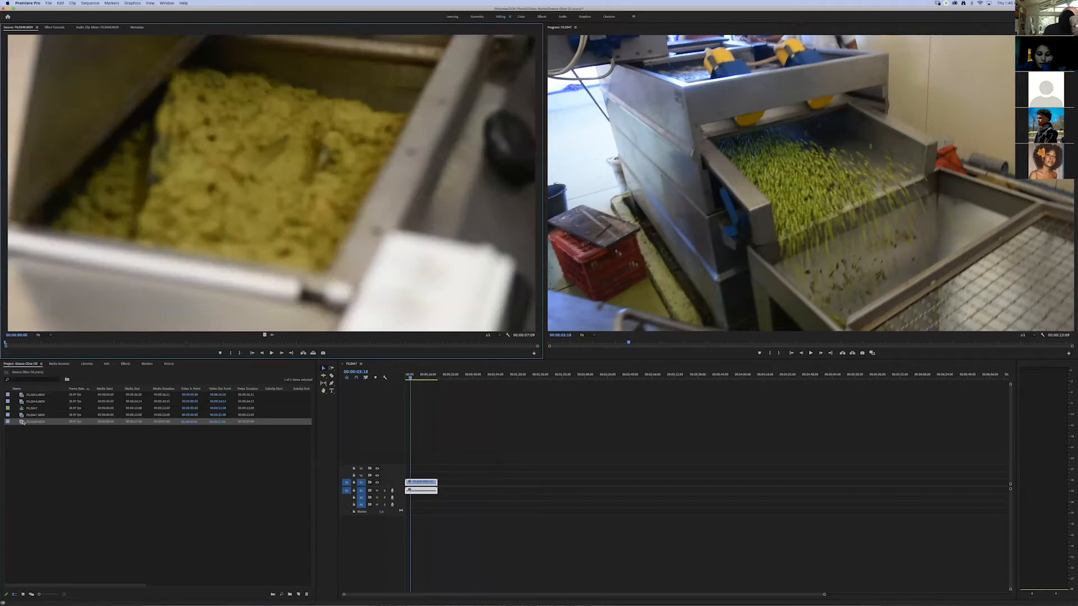
pyautogui.moveTo(411, 515); pyautogui.dragTo(437, 488)
# Preview both bottling clips and append the oil-filling clip followed by the glass-bottle clip to the end of the sequence.
pyautogui.click(32, 402)
pyautogui.doubleClick(23, 402)
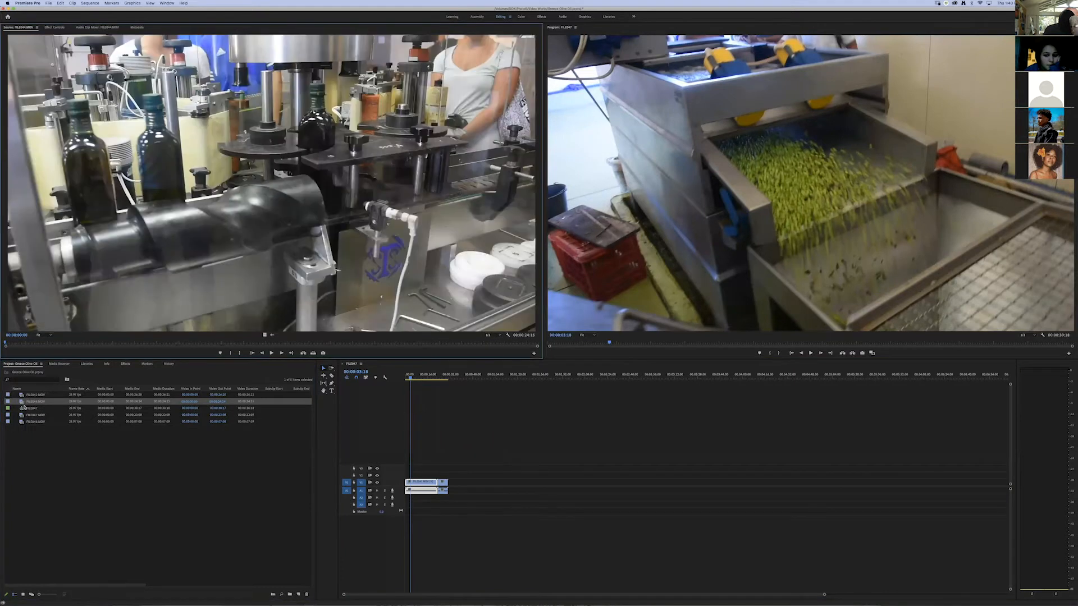
pyautogui.doubleClick(25, 396)
pyautogui.moveTo(193, 458); pyautogui.dragTo(443, 488)
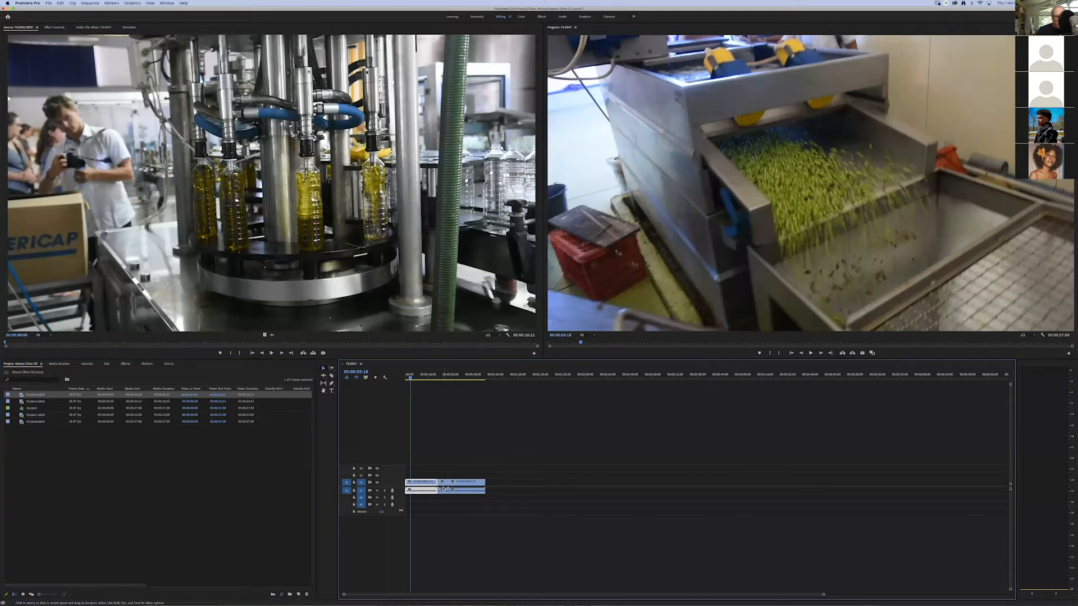
pyautogui.moveTo(23, 401); pyautogui.dragTo(485, 489)
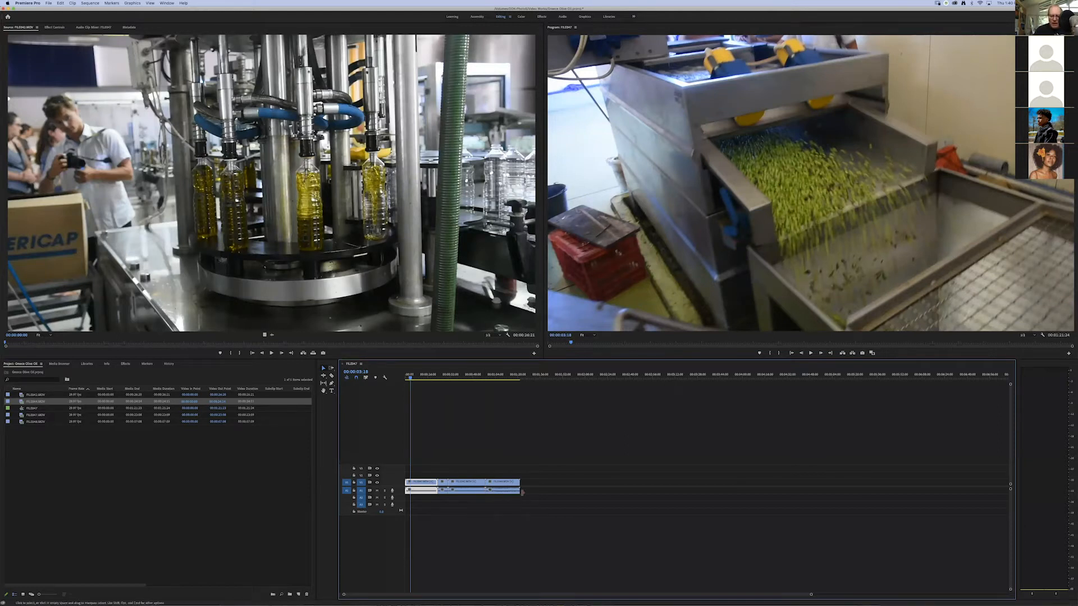
# Delete the audio of all four clips from the sequence, keeping only their video.
pyautogui.moveTo(530, 493); pyautogui.dragTo(419, 493)
pyautogui.press('Delete')
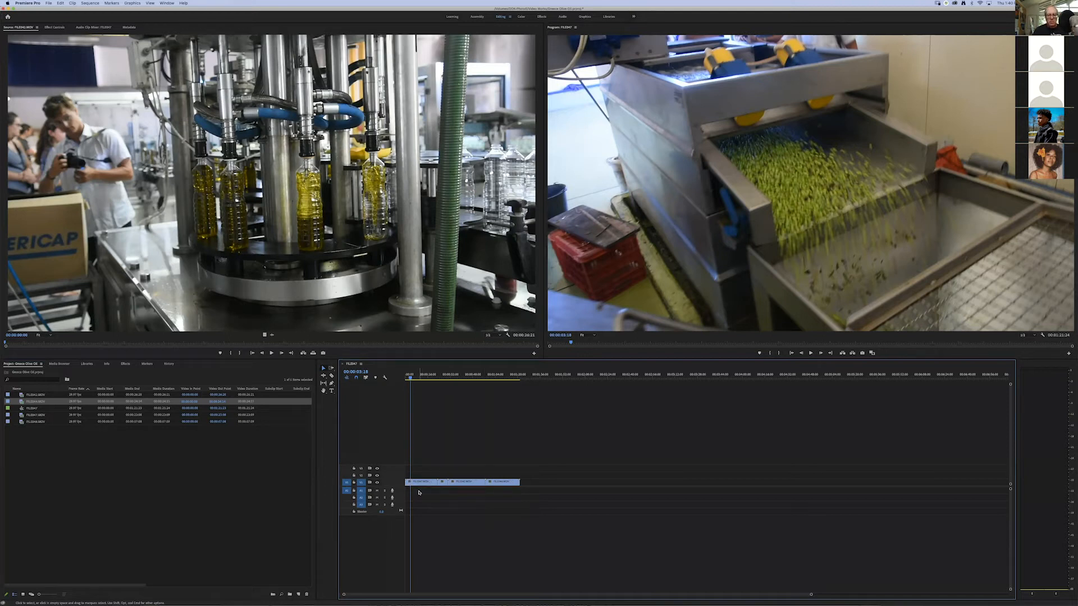
# Play the assembled sequence from the start into the oil-filling clip, return the playhead near the beginning and save the project.
pyautogui.moveTo(413, 377)
pyautogui.mouseDown()
pyautogui.moveTo(431, 381)
pyautogui.moveTo(406, 380)
pyautogui.mouseUp()
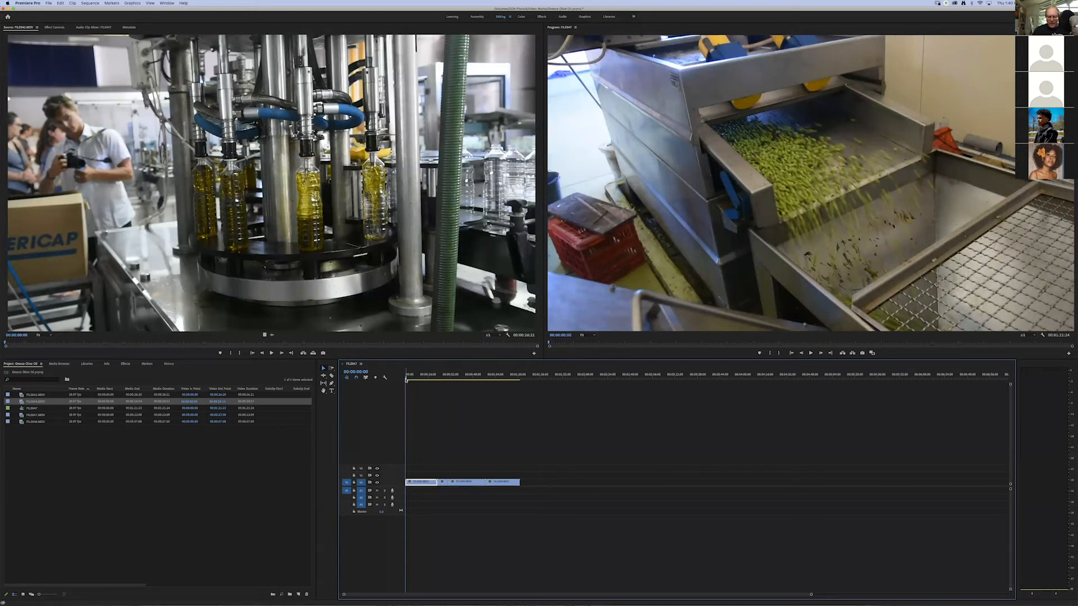
pyautogui.press('space')
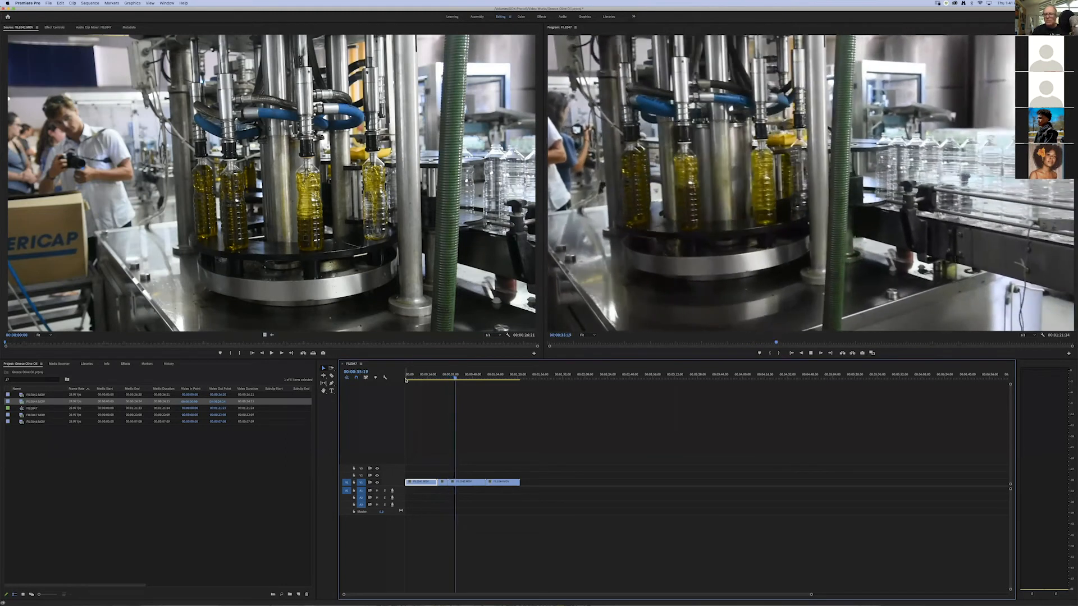
pyautogui.moveTo(457, 380); pyautogui.dragTo(402, 377)
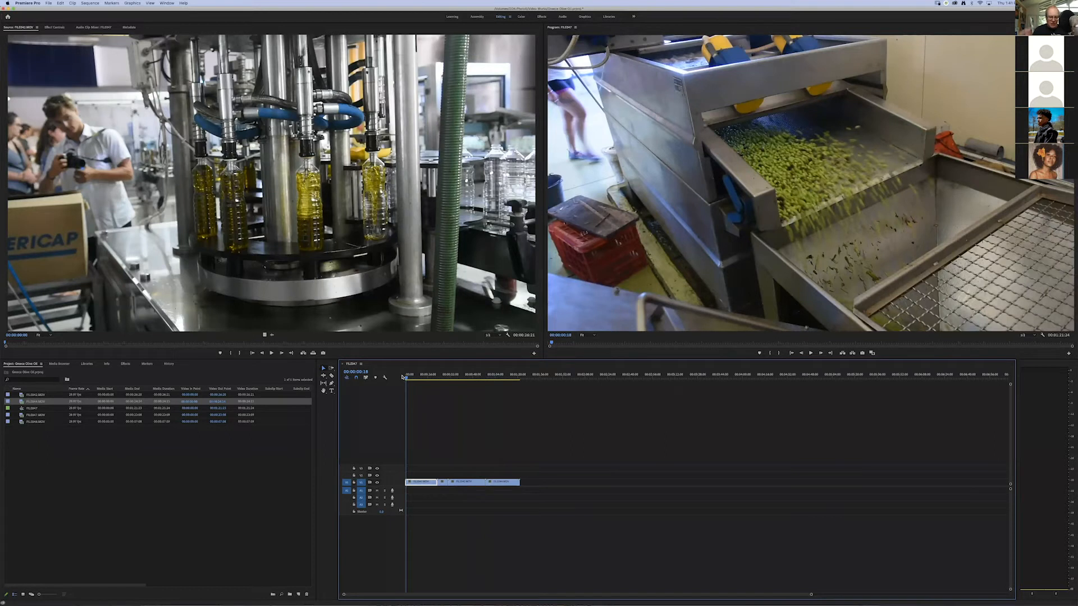
pyautogui.press('super+s')
# Enlarge the timeline scale and increase the video and audio track heights so clip thumbnails are shown.
pyautogui.moveTo(811, 596); pyautogui.dragTo(623, 595)
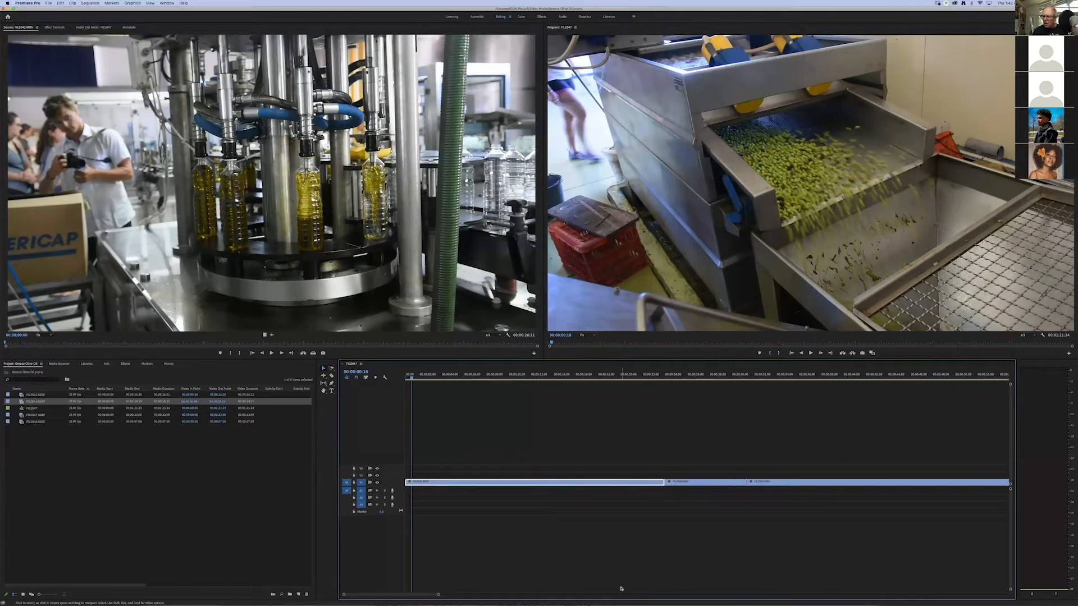
pyautogui.moveTo(1010, 385); pyautogui.dragTo(1011, 409)
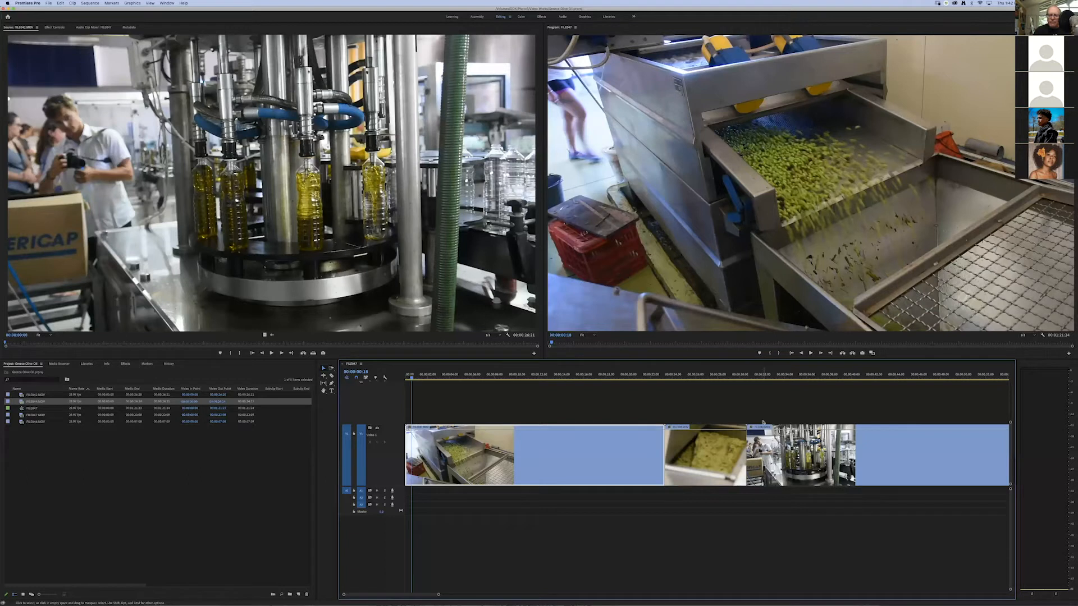
pyautogui.click(438, 374)
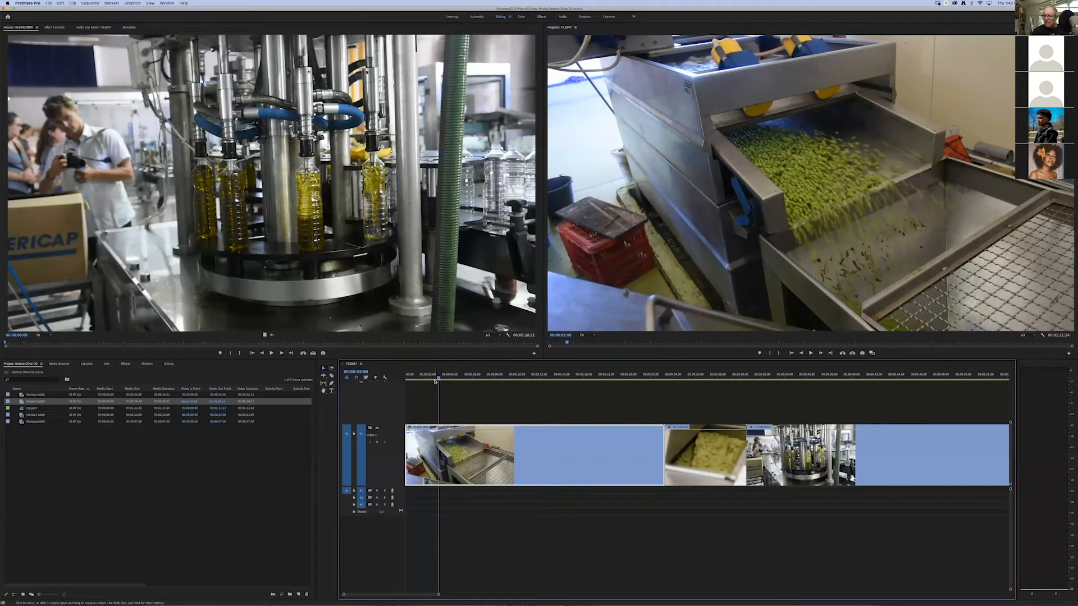
pyautogui.moveTo(1011, 489); pyautogui.dragTo(1010, 490)
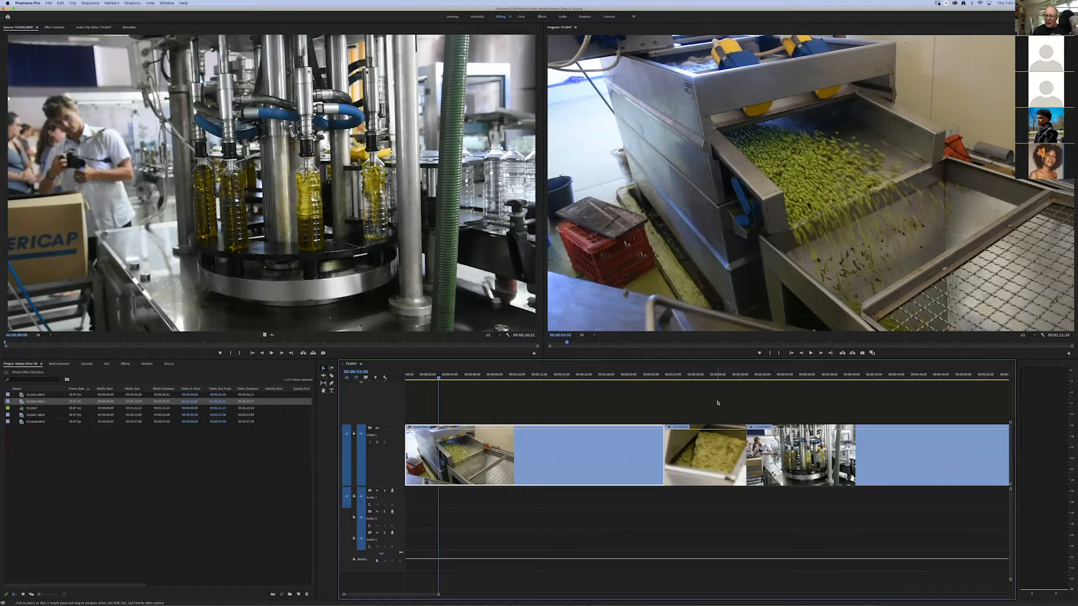
pyautogui.moveTo(438, 596)
pyautogui.mouseDown()
pyautogui.moveTo(455, 596)
pyautogui.moveTo(430, 596)
pyautogui.moveTo(445, 596)
pyautogui.mouseUp()
# Nudge the olive-paste clip slightly later, and move it and the oil-filling clip back against their preceding clips without gaps.
pyautogui.moveTo(809, 451); pyautogui.dragTo(813, 452)
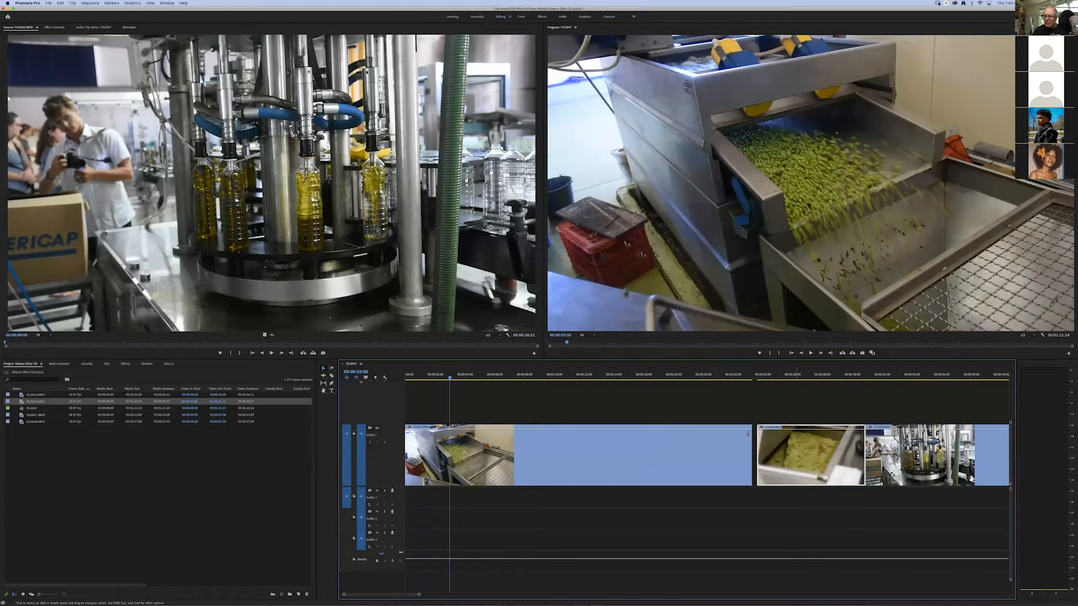
pyautogui.moveTo(422, 597); pyautogui.dragTo(720, 580)
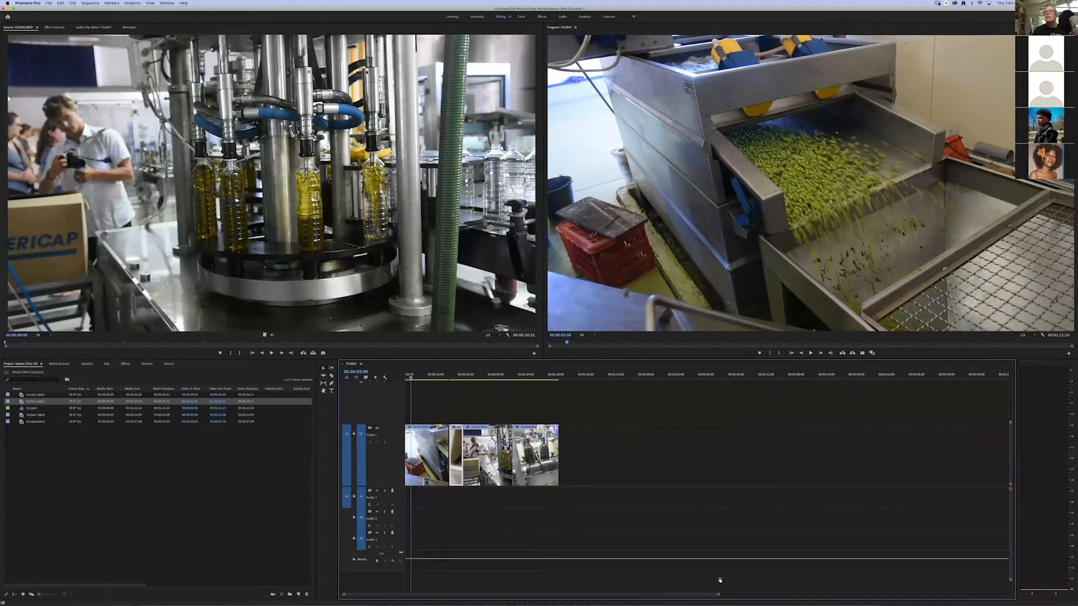
pyautogui.moveTo(719, 579); pyautogui.dragTo(544, 595)
pyautogui.moveTo(777, 456); pyautogui.dragTo(772, 456)
pyautogui.moveTo(878, 458); pyautogui.dragTo(874, 459)
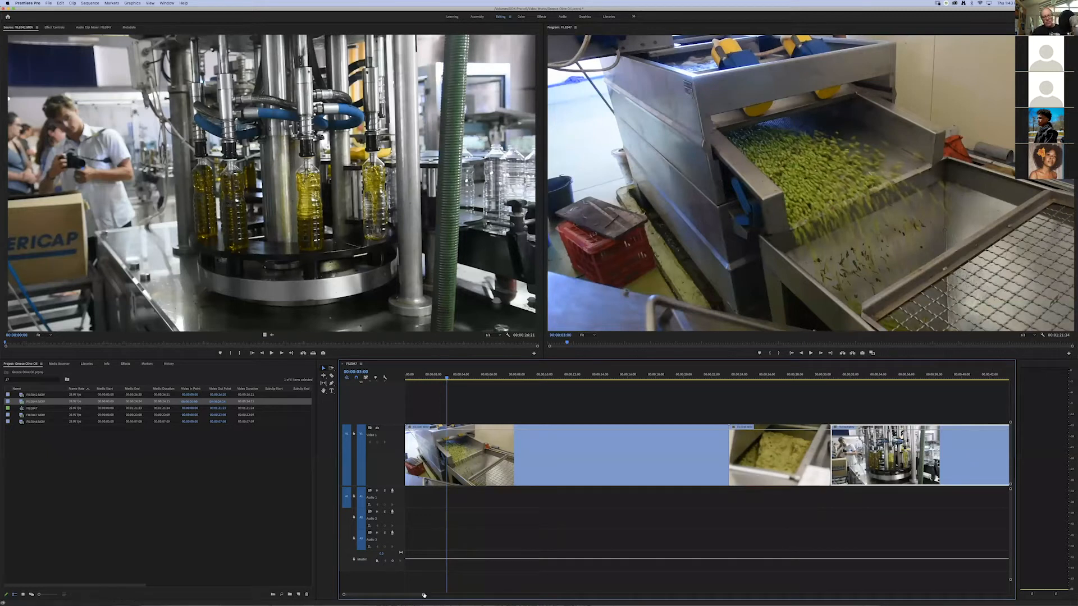
# Find where the olive-paste clip comes into focus and place the playhead there at 00:00:24:18.
pyautogui.moveTo(447, 377); pyautogui.dragTo(402, 376)
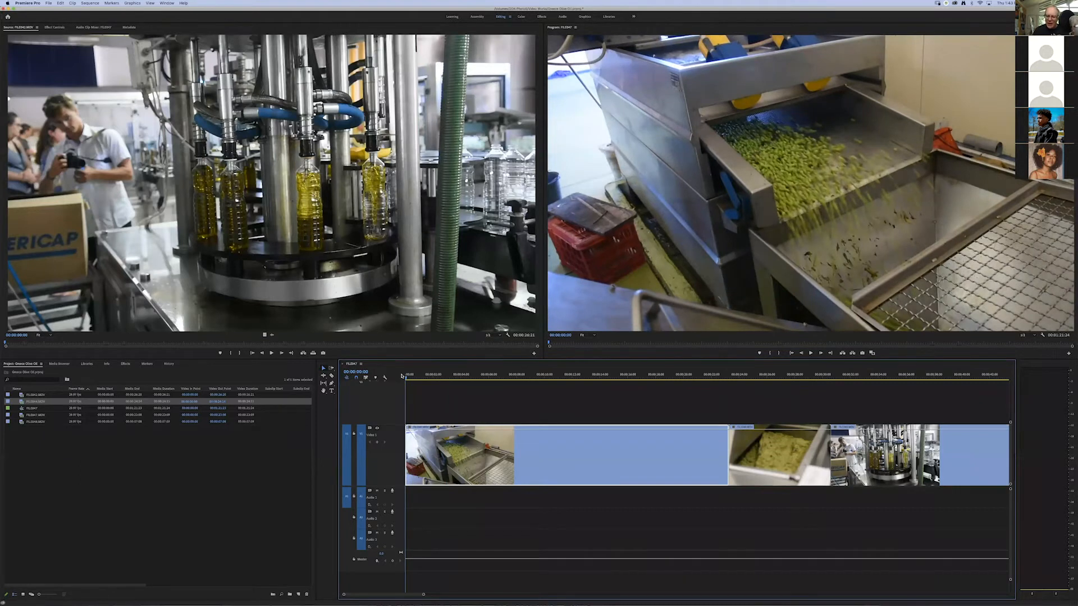
pyautogui.moveTo(724, 375); pyautogui.dragTo(735, 373)
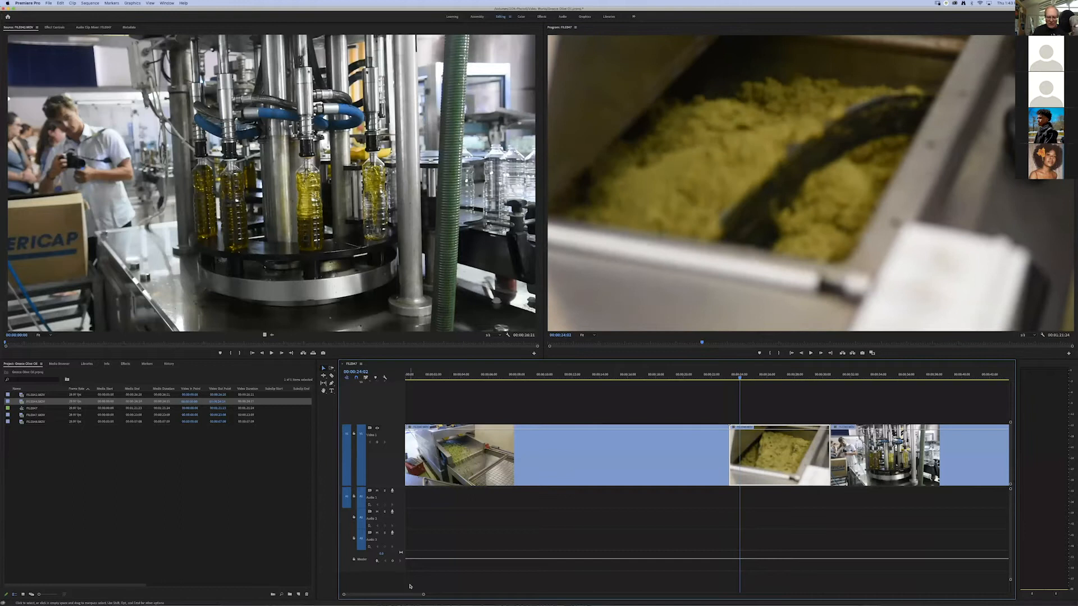
pyautogui.moveTo(406, 595); pyautogui.dragTo(412, 594)
pyautogui.moveTo(610, 375)
pyautogui.mouseDown()
pyautogui.moveTo(617, 381)
pyautogui.moveTo(607, 378)
pyautogui.mouseUp()
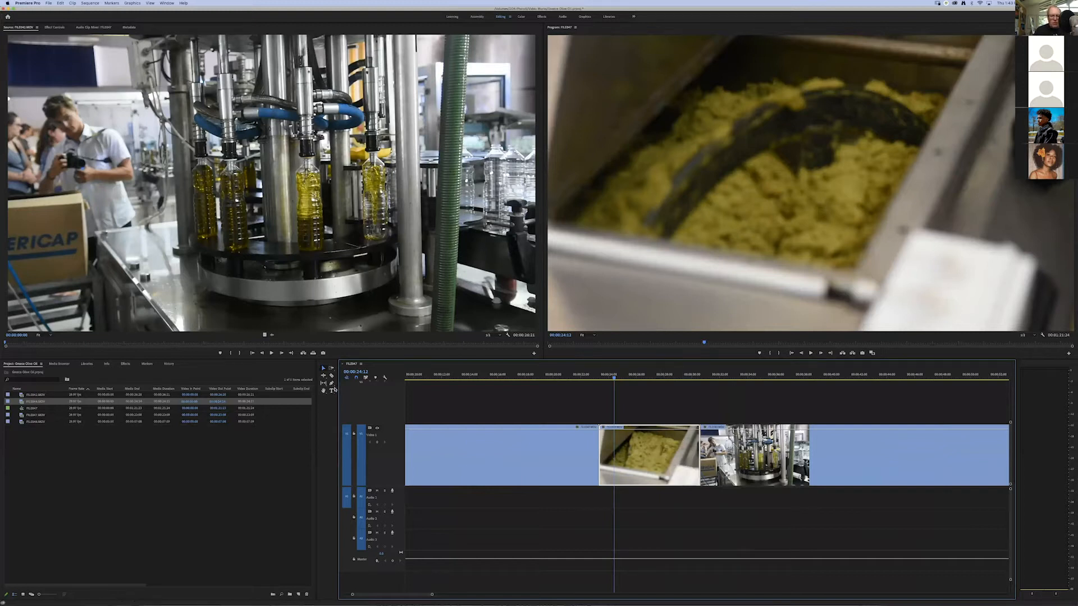
pyautogui.moveTo(614, 379); pyautogui.dragTo(616, 379)
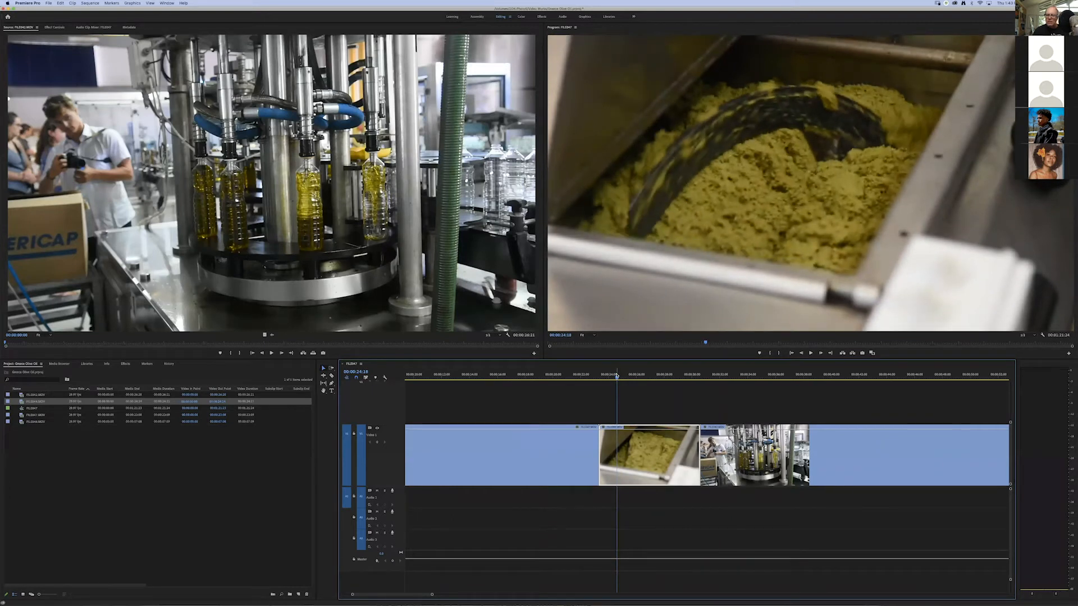
pyautogui.press('space')
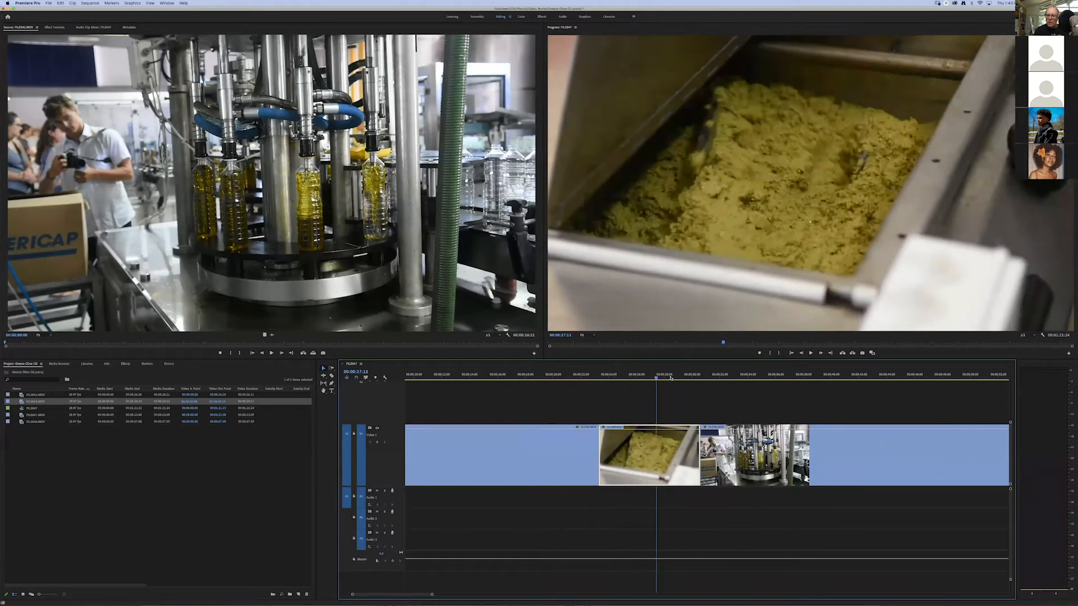
pyautogui.moveTo(623, 384); pyautogui.dragTo(617, 387)
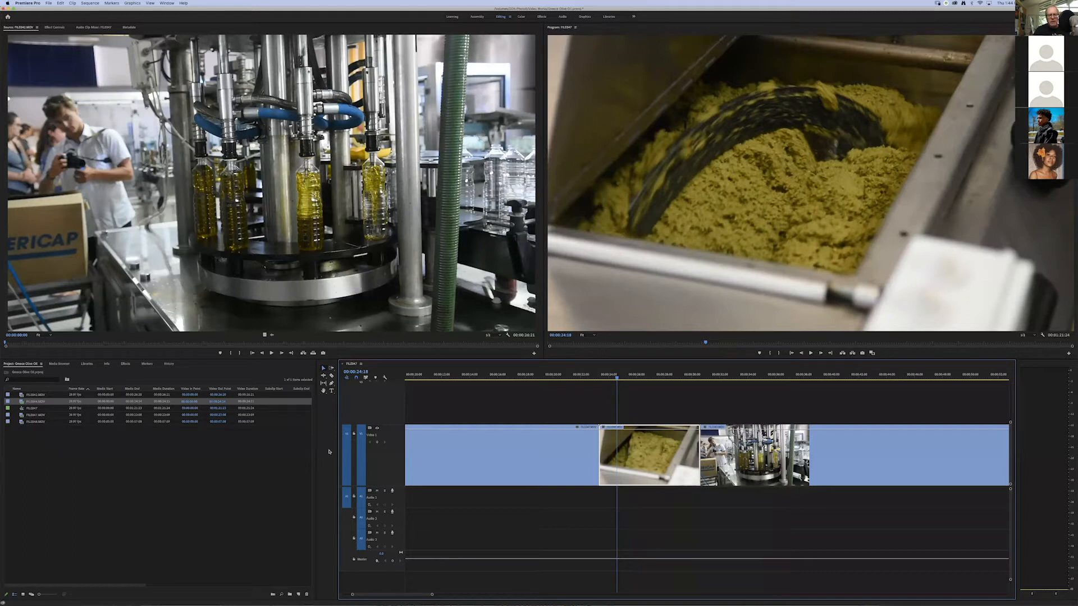
# Split the olive-paste clip at 00:00:24:18 with the Razor tool and delete its out-of-focus opening piece.
pyautogui.click(332, 376)
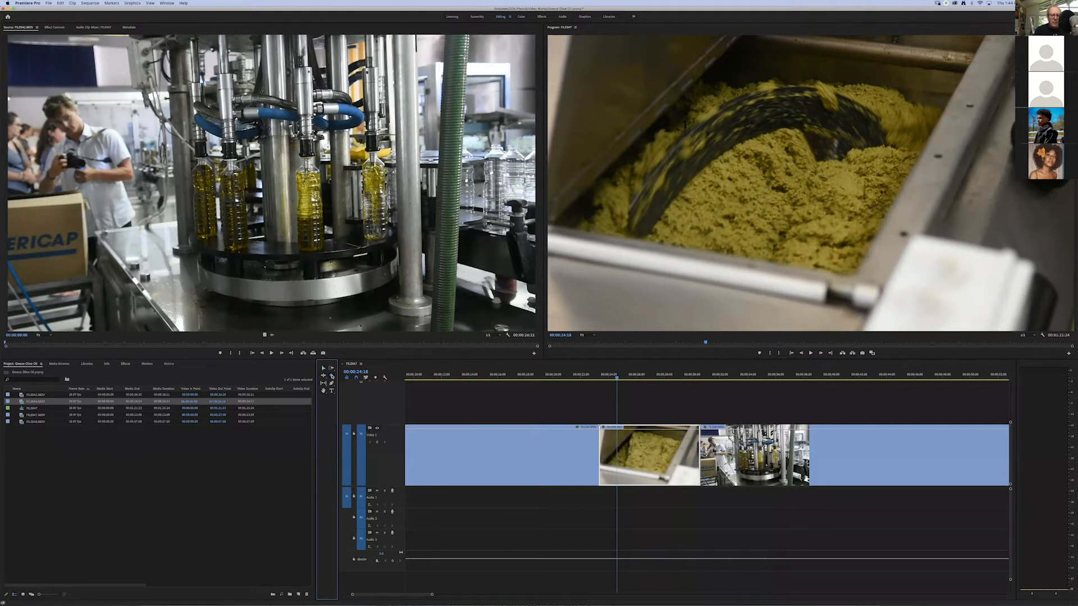
pyautogui.click(619, 426)
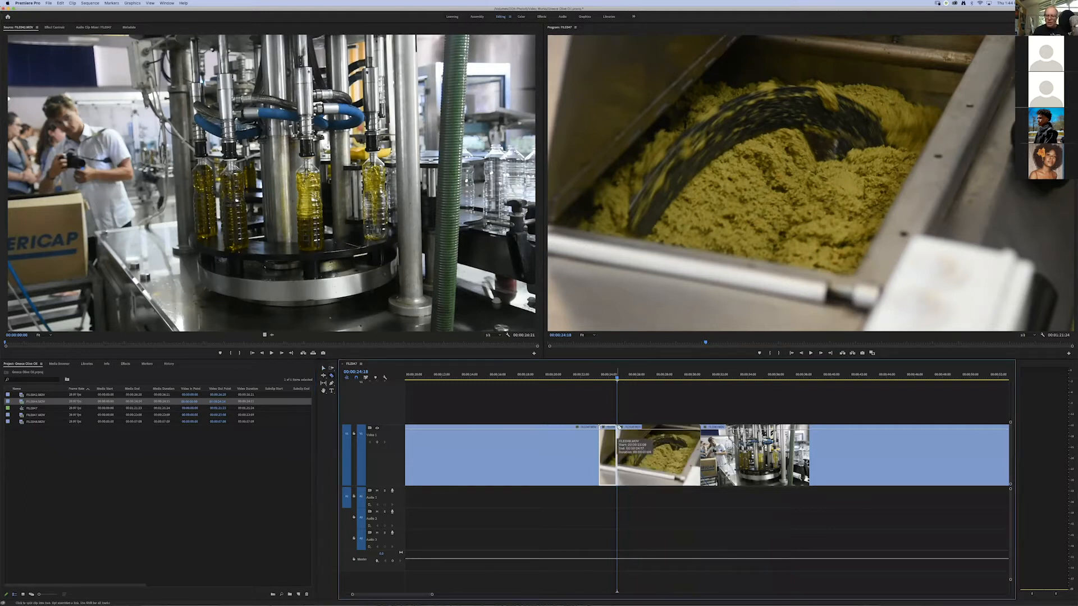
pyautogui.click(622, 377)
pyautogui.moveTo(621, 377); pyautogui.dragTo(625, 377)
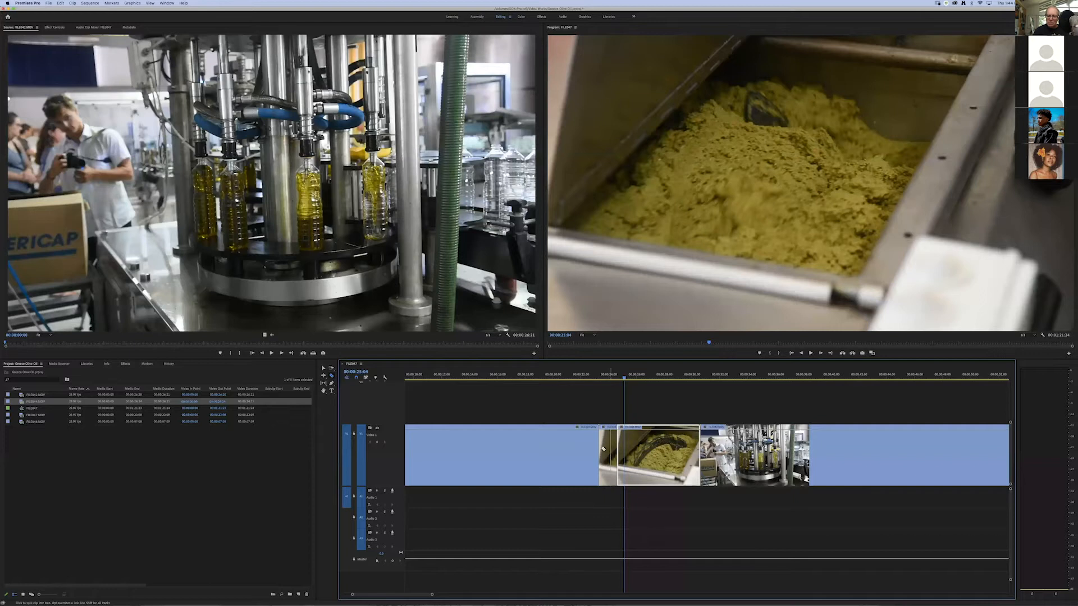
pyautogui.click(324, 369)
pyautogui.click(610, 448)
pyautogui.press('Delete')
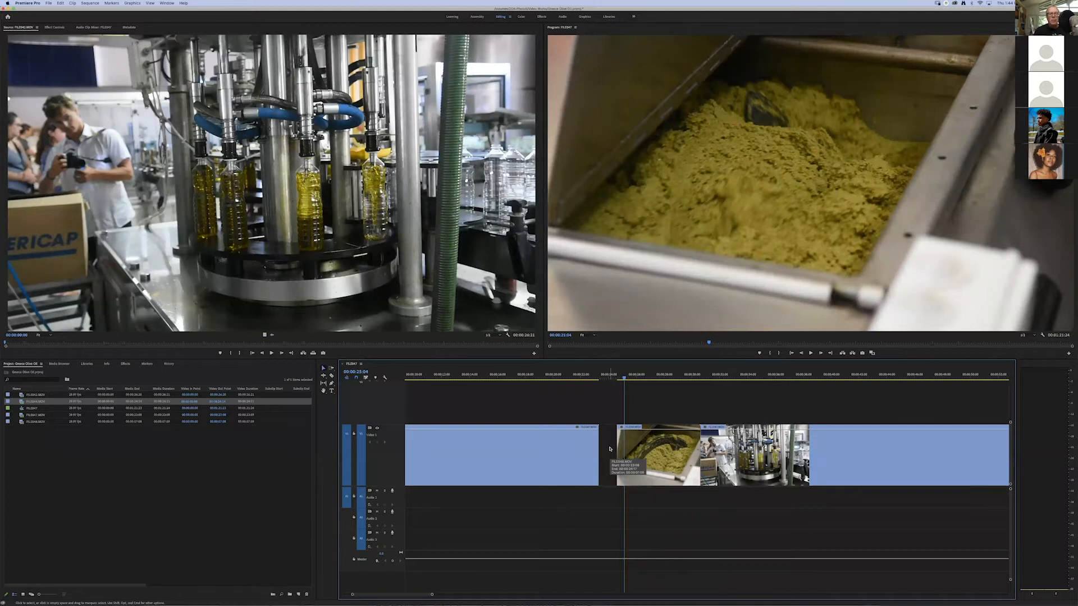
# Close the gaps by moving the trimmed olive-paste clip and both bottling clips earlier against their preceding clips.
pyautogui.moveTo(668, 454); pyautogui.dragTo(651, 453)
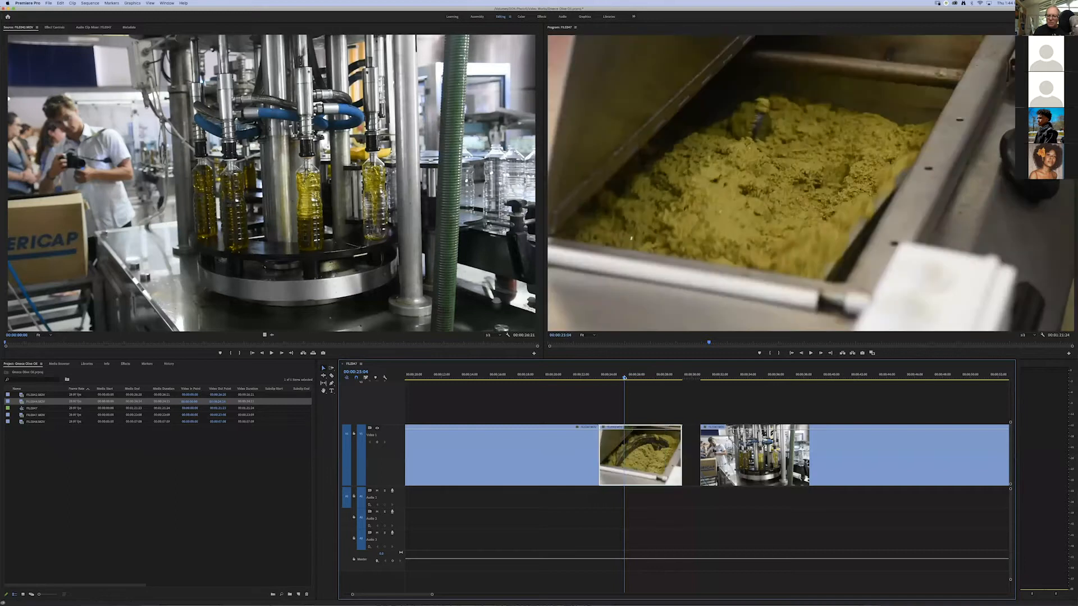
pyautogui.moveTo(605, 381); pyautogui.dragTo(573, 387)
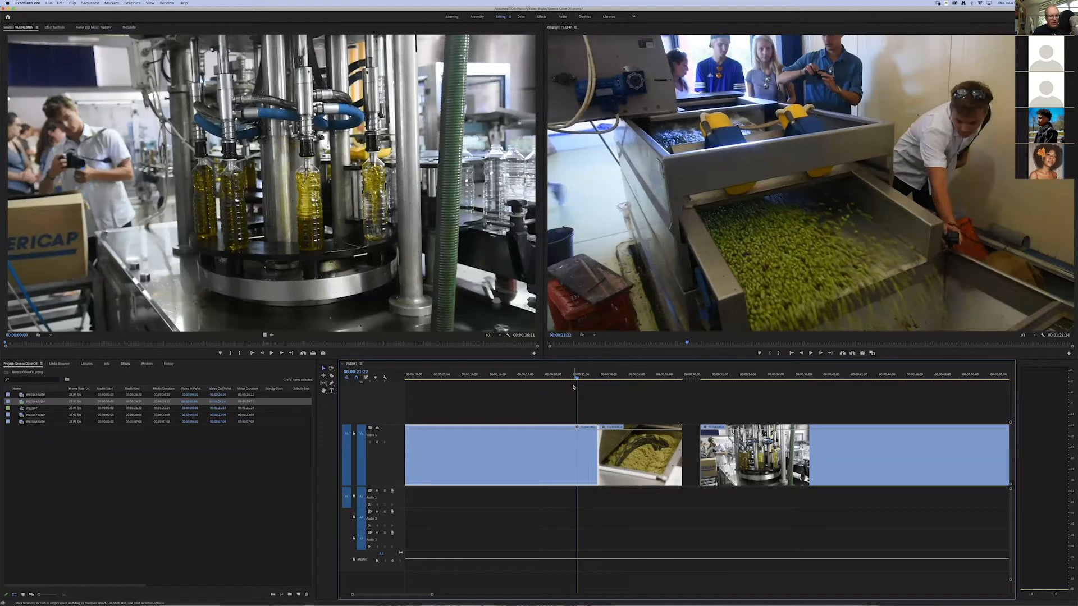
pyautogui.moveTo(736, 455); pyautogui.dragTo(721, 453)
pyautogui.moveTo(421, 595); pyautogui.dragTo(445, 590)
pyautogui.moveTo(796, 453); pyautogui.dragTo(774, 453)
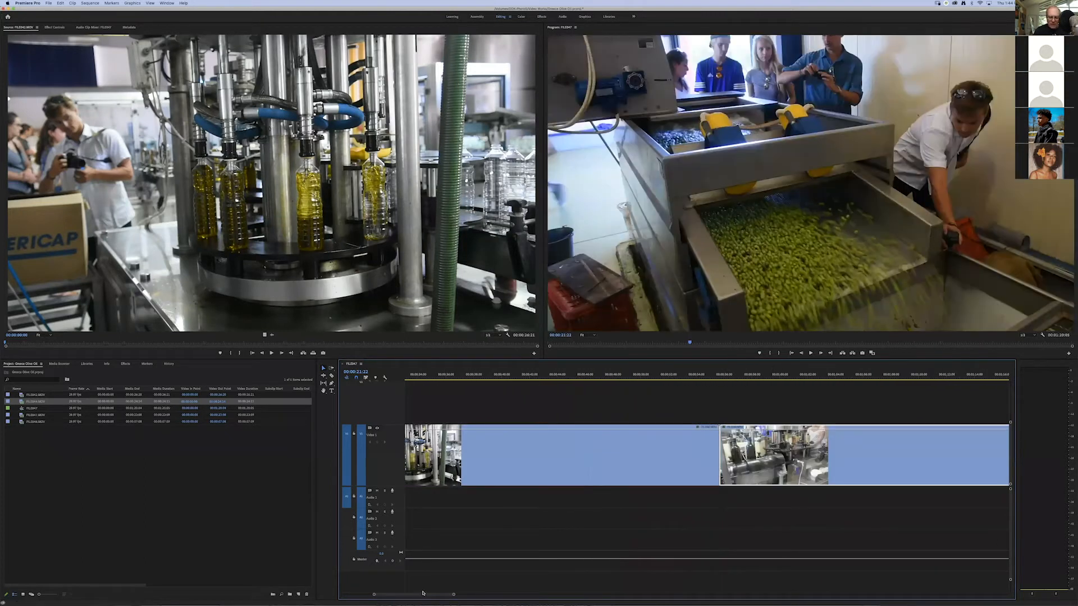
pyautogui.moveTo(422, 593); pyautogui.dragTo(395, 597)
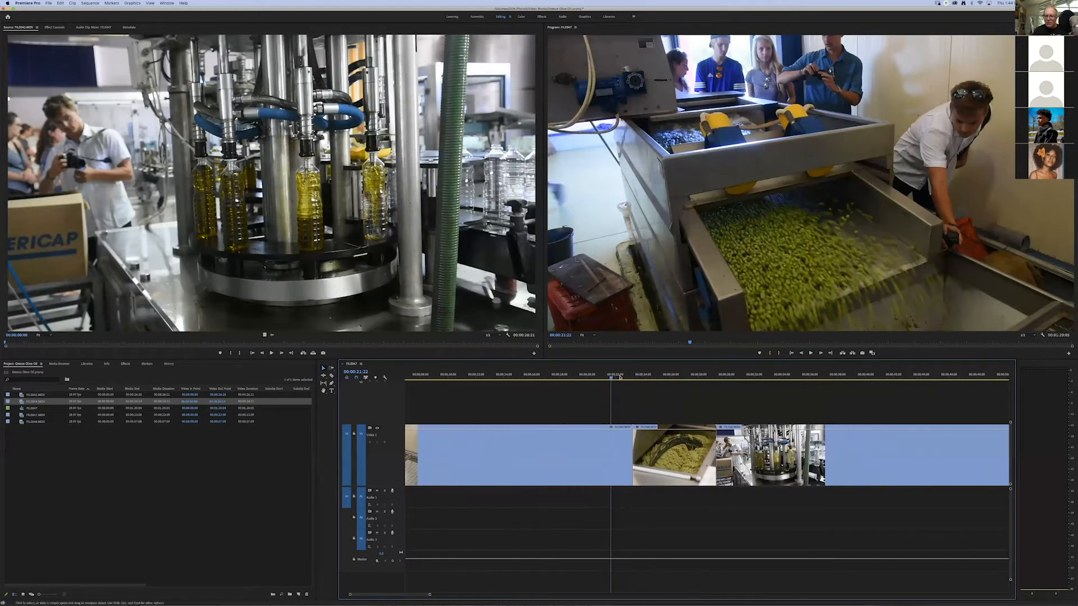
# Examine the Speed/Duration settings of the falling-olives clip without applying any change.
pyautogui.moveTo(611, 378); pyautogui.dragTo(536, 457)
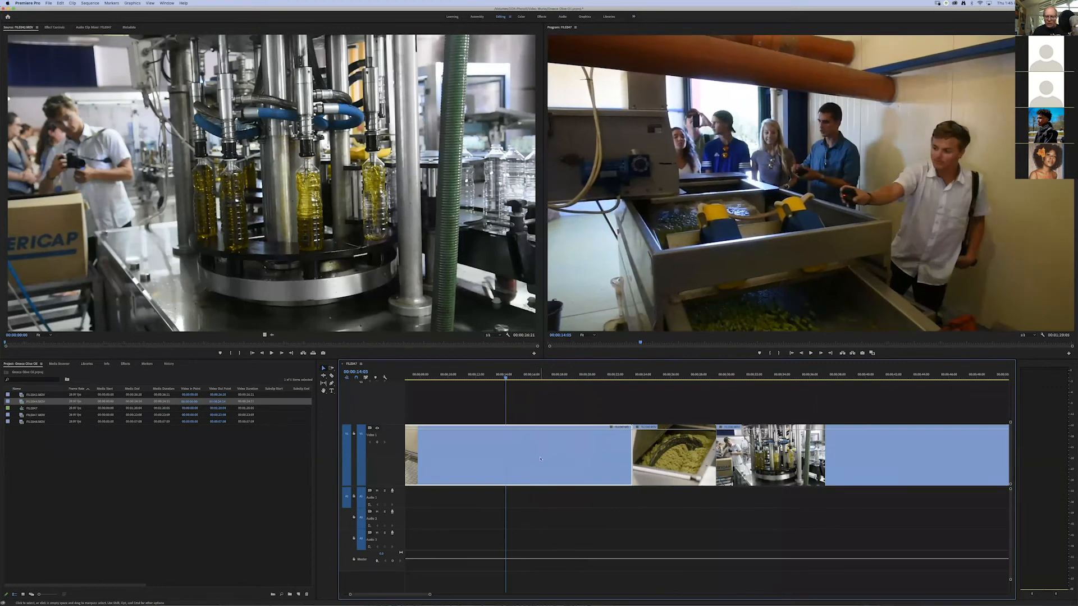
pyautogui.rightClick(541, 459)
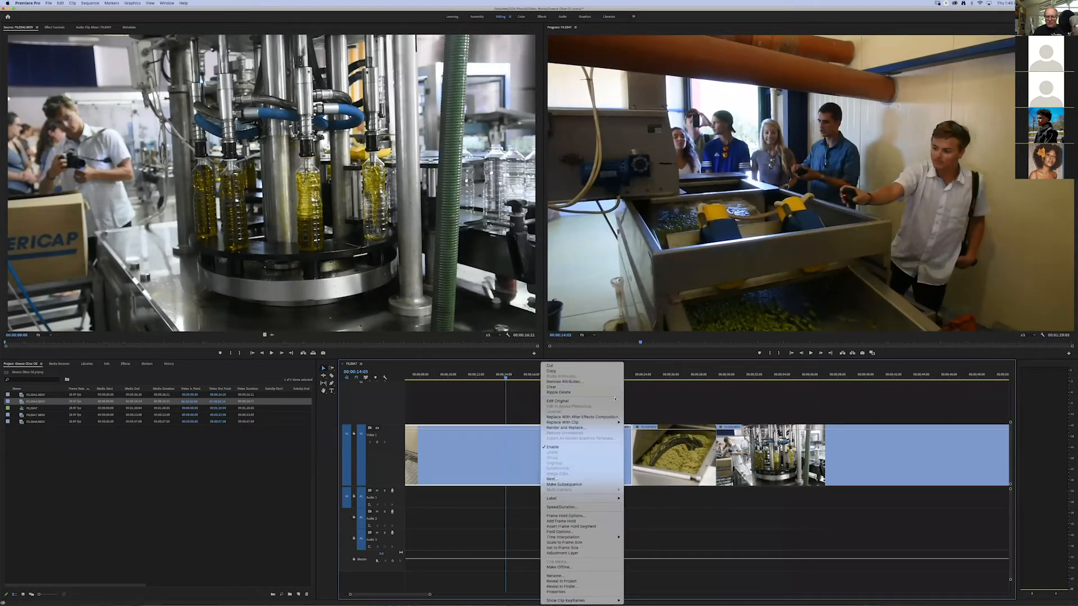
pyautogui.click(606, 507)
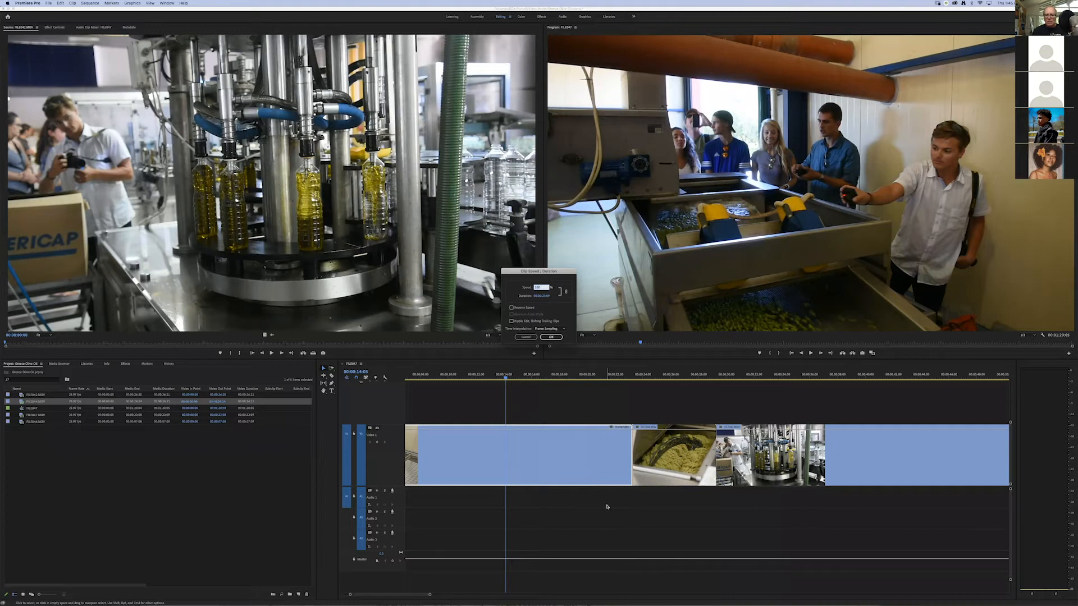
pyautogui.click(526, 336)
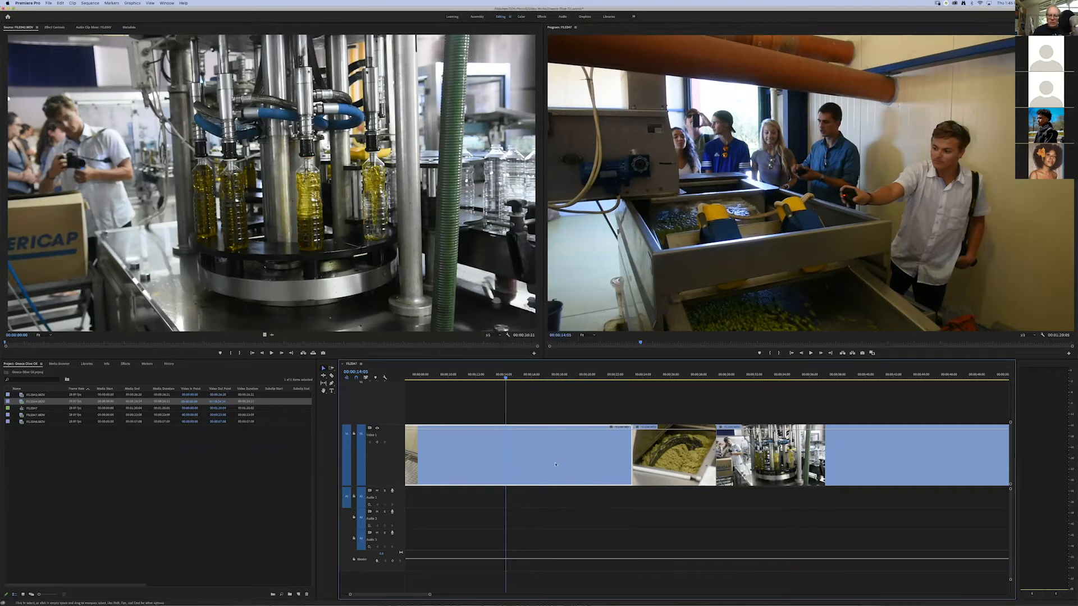
pyautogui.rightClick(555, 480)
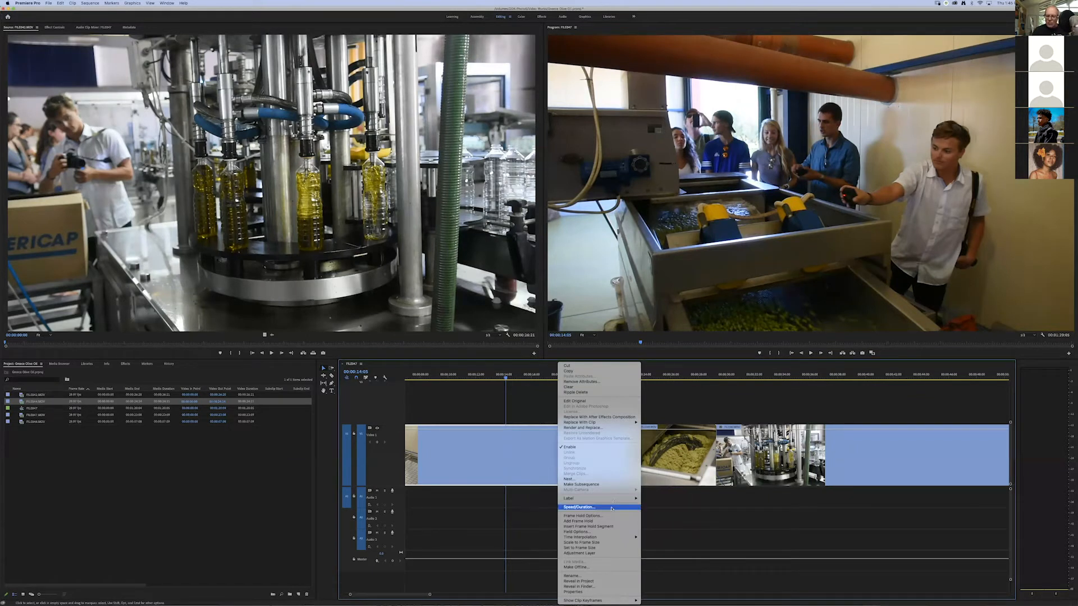
pyautogui.click(537, 514)
# Move the playhead to 00:00:11:12 in the falling-olives clip and switch to the Color workspace.
pyautogui.moveTo(505, 378); pyautogui.dragTo(467, 378)
pyautogui.moveTo(405, 595); pyautogui.dragTo(387, 594)
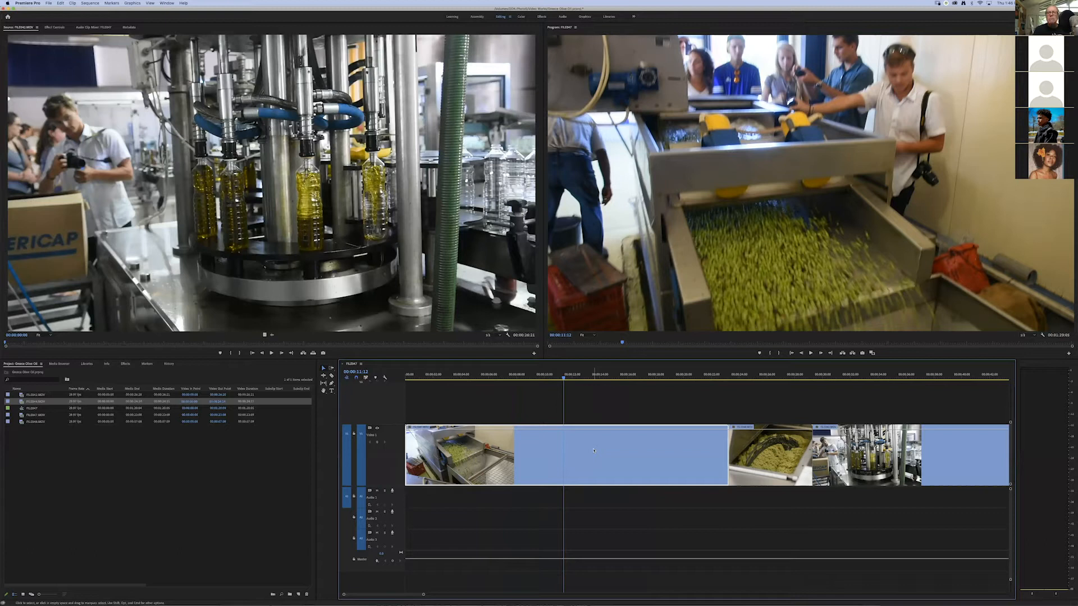
pyautogui.click(521, 18)
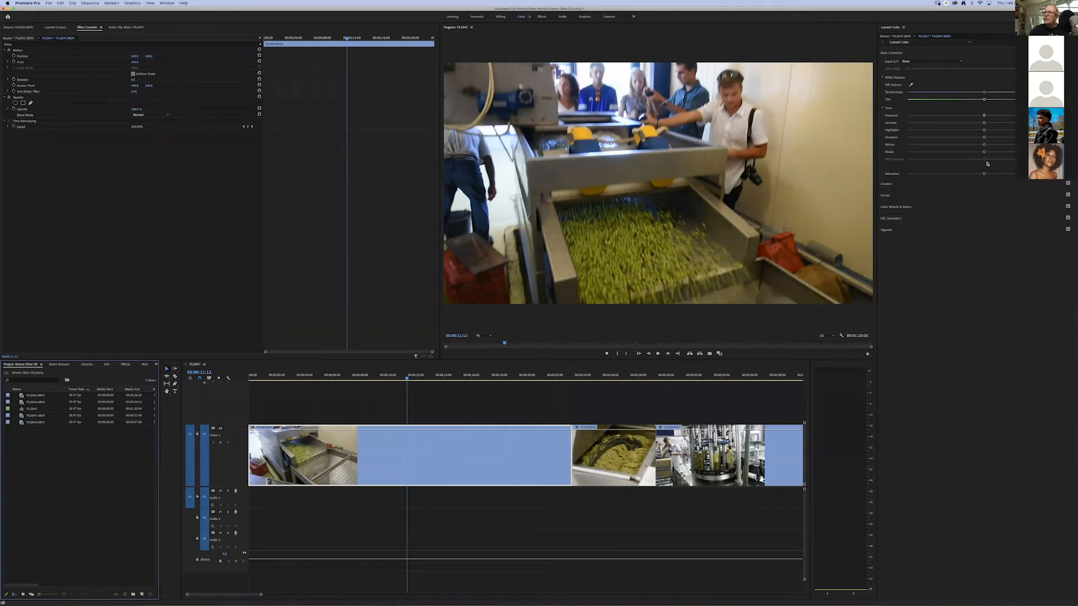
# Try higher exposure and contrast with a slight tint shift on the falling-olives clip, and reset its tone adjustments.
pyautogui.moveTo(984, 117); pyautogui.dragTo(999, 117)
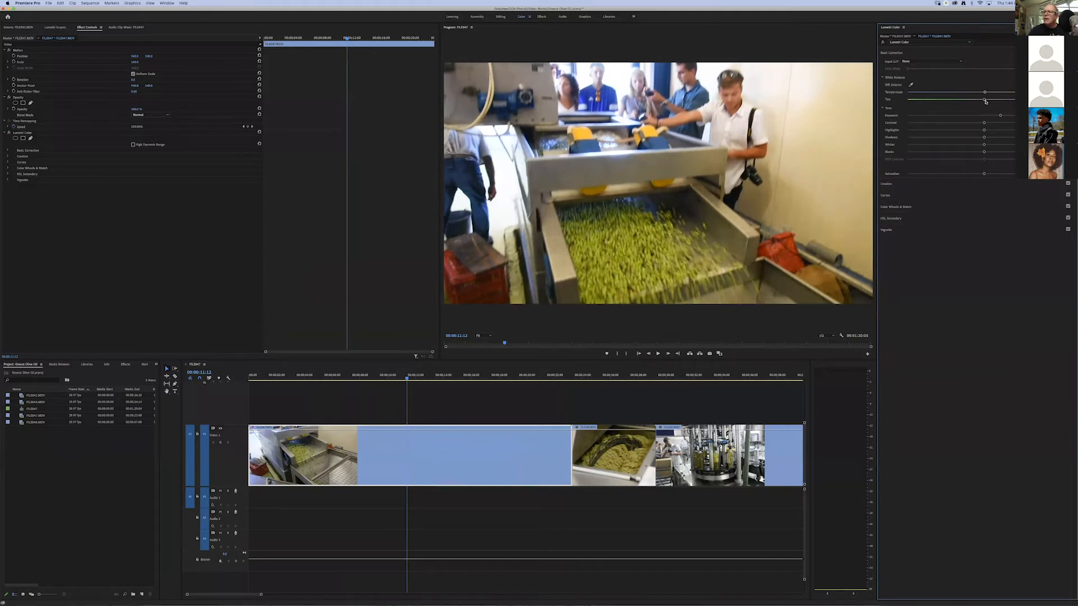
pyautogui.moveTo(950, 101); pyautogui.dragTo(985, 100)
pyautogui.moveTo(996, 116); pyautogui.dragTo(992, 116)
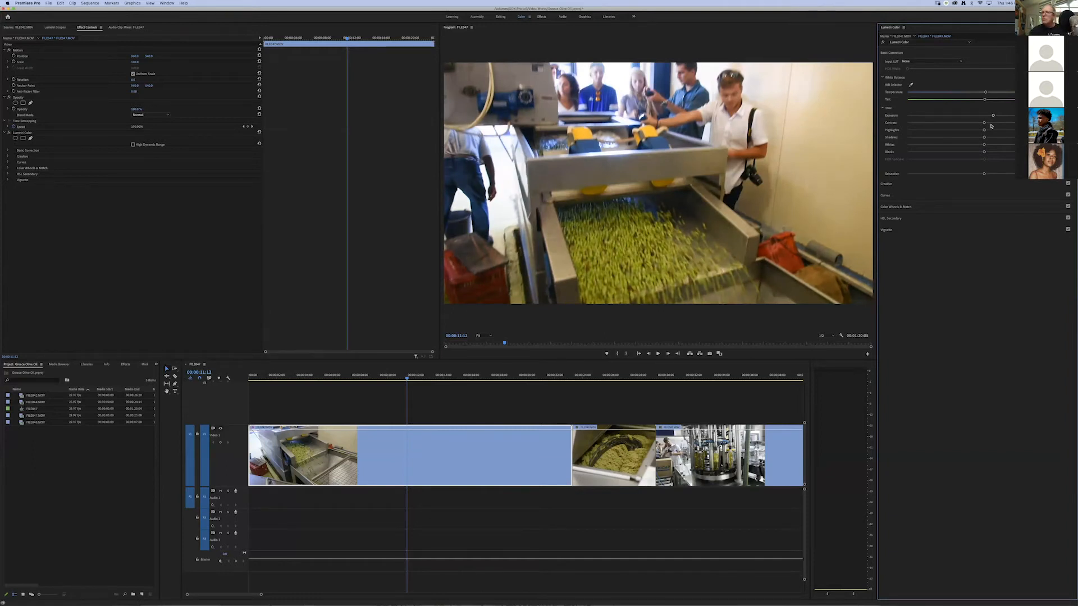
pyautogui.moveTo(984, 123); pyautogui.dragTo(1003, 122)
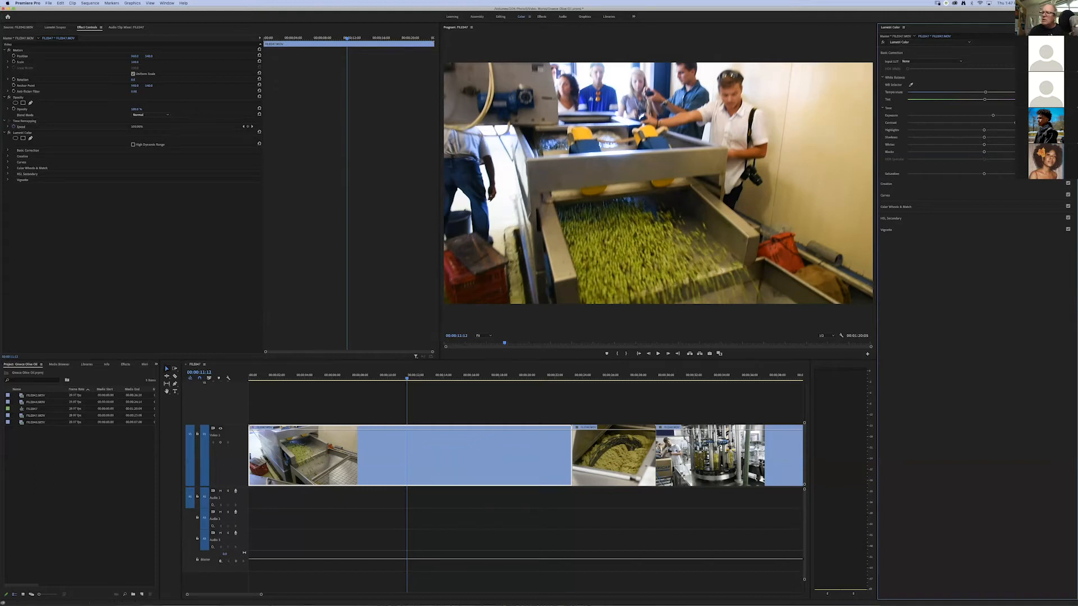
pyautogui.click(1067, 42)
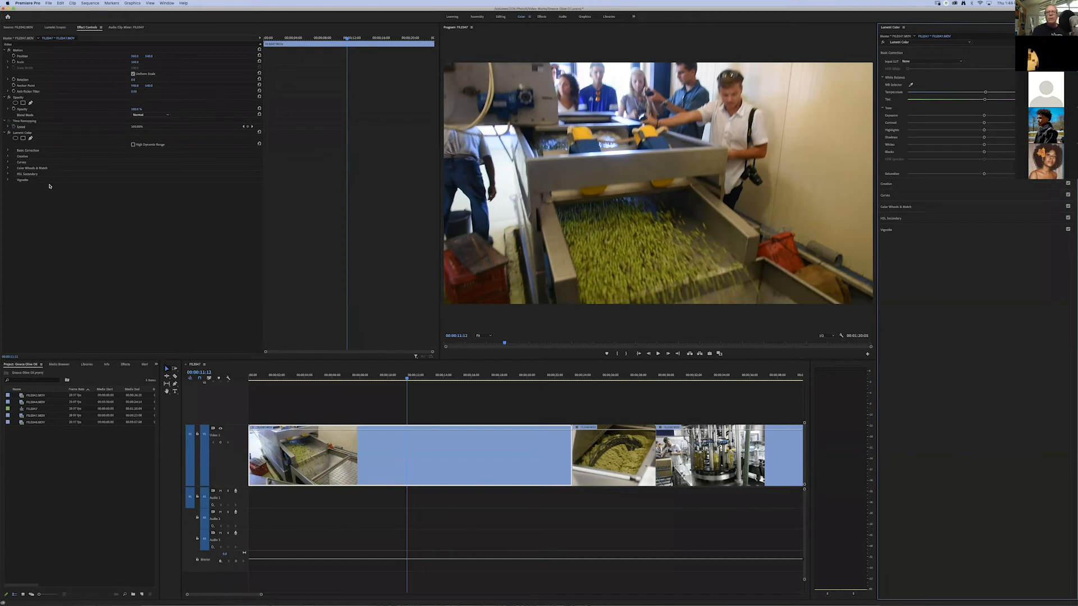
# Return to the Editing workspace and shift all four clips later, leaving a gap of about 16 seconds at the sequence start.
pyautogui.click(500, 17)
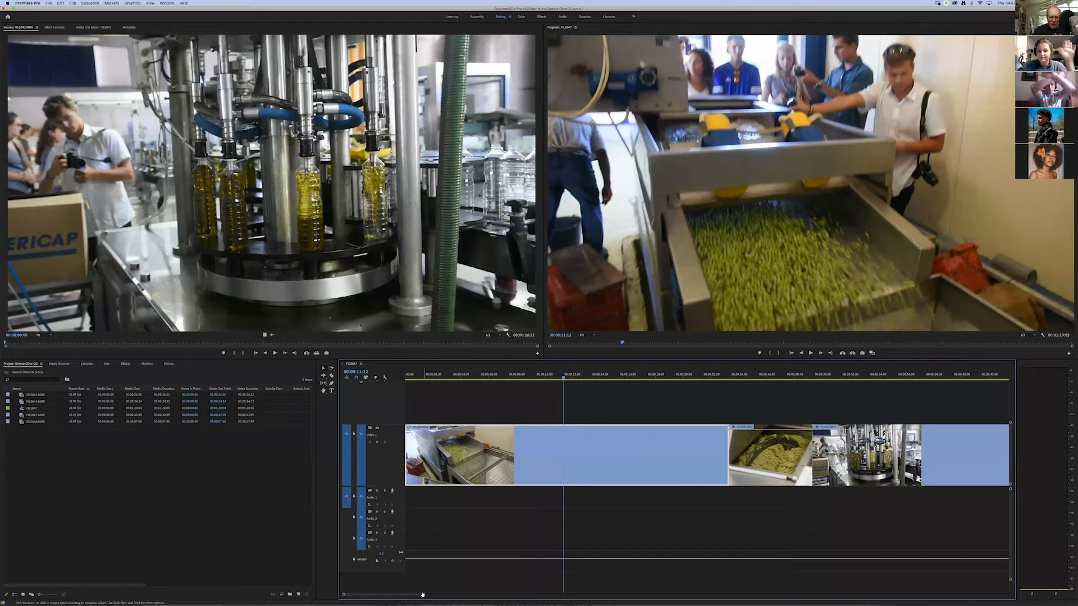
pyautogui.moveTo(423, 594); pyautogui.dragTo(558, 604)
pyautogui.moveTo(434, 414)
pyautogui.mouseDown()
pyautogui.moveTo(614, 469)
pyautogui.moveTo(729, 462)
pyautogui.mouseUp()
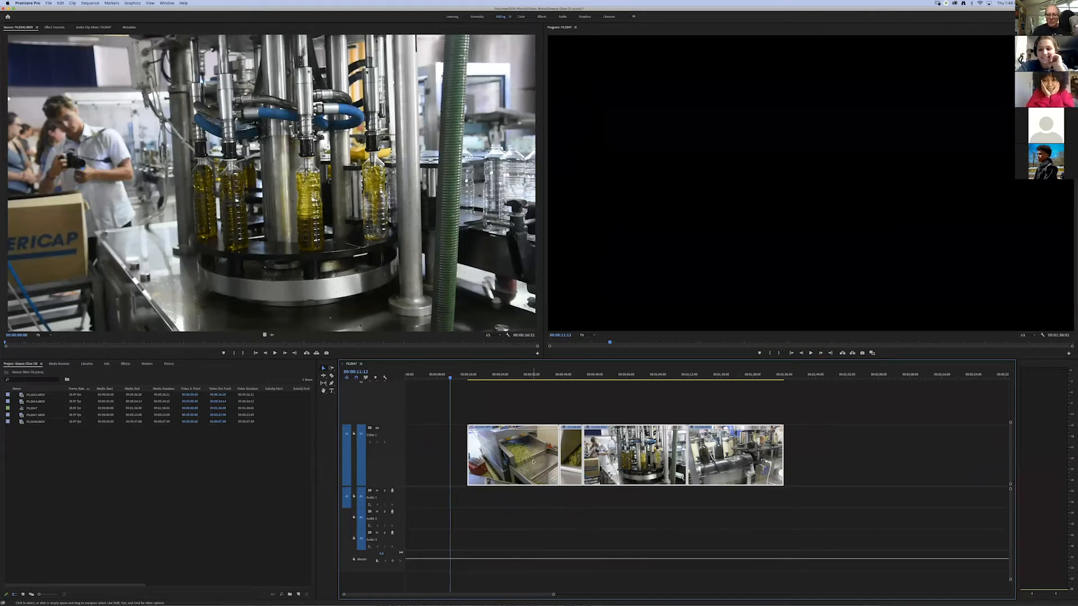
# Park the playhead in the falling-olives clip and examine its Lumetri Color controls in the Color workspace.
pyautogui.moveTo(449, 379); pyautogui.dragTo(510, 378)
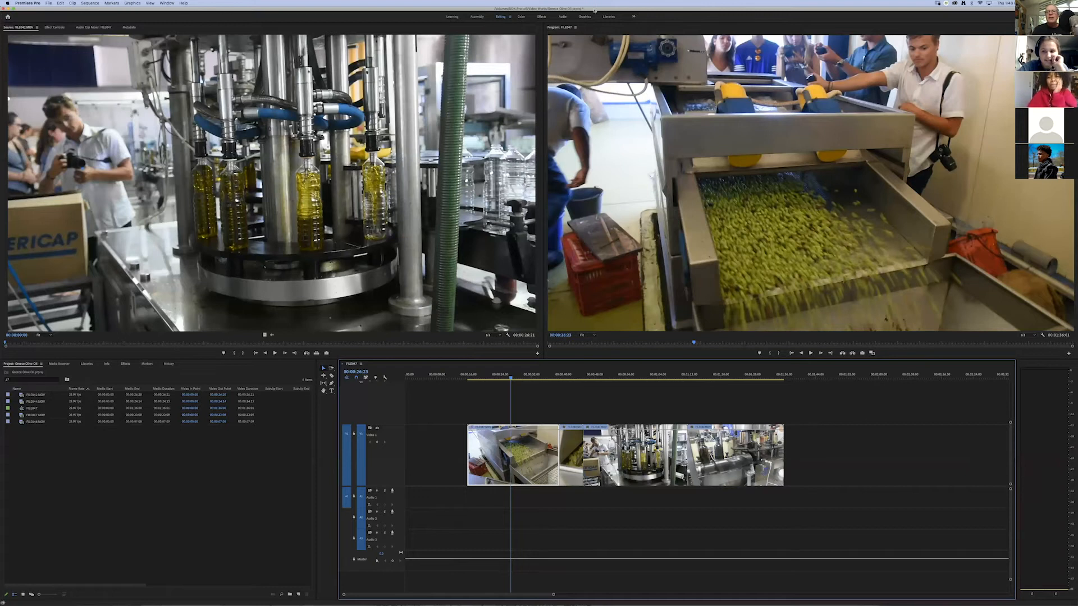
pyautogui.moveTo(635, 9); pyautogui.dragTo(610, 267)
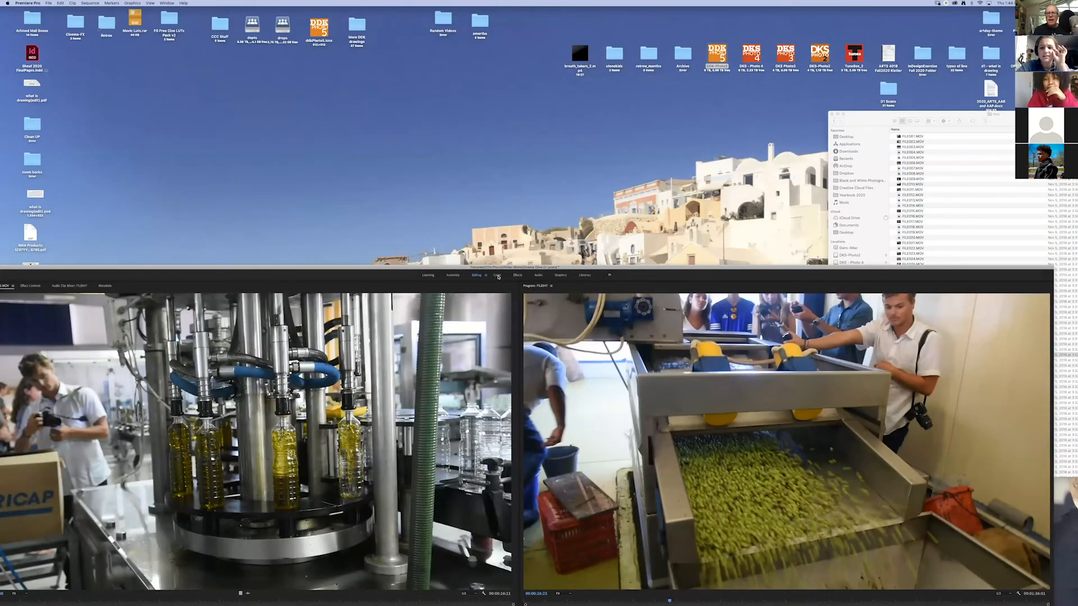
pyautogui.click(498, 275)
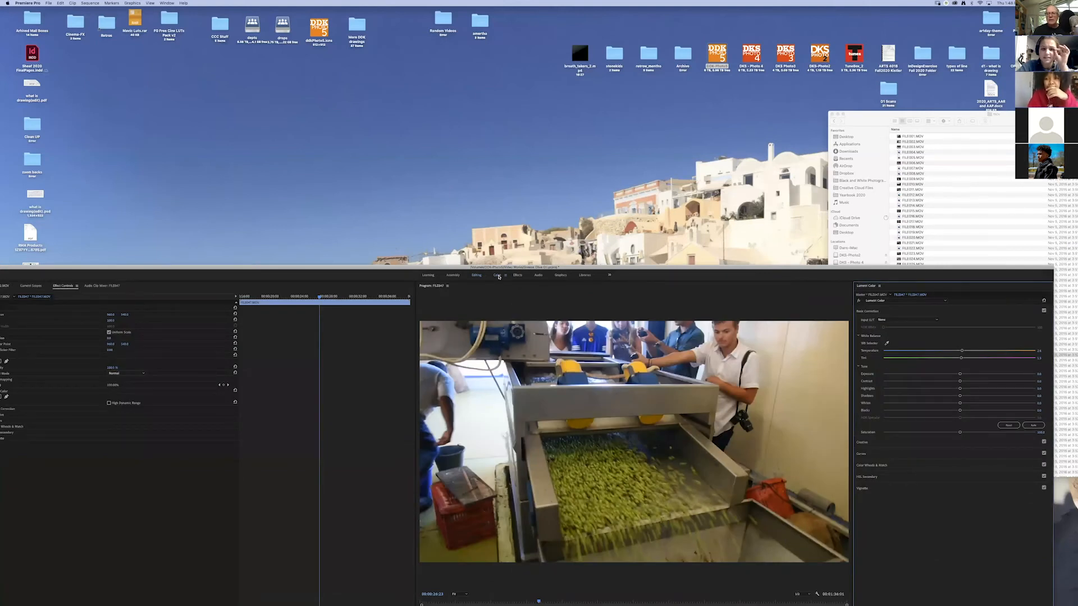
pyautogui.moveTo(645, 268); pyautogui.dragTo(649, 7)
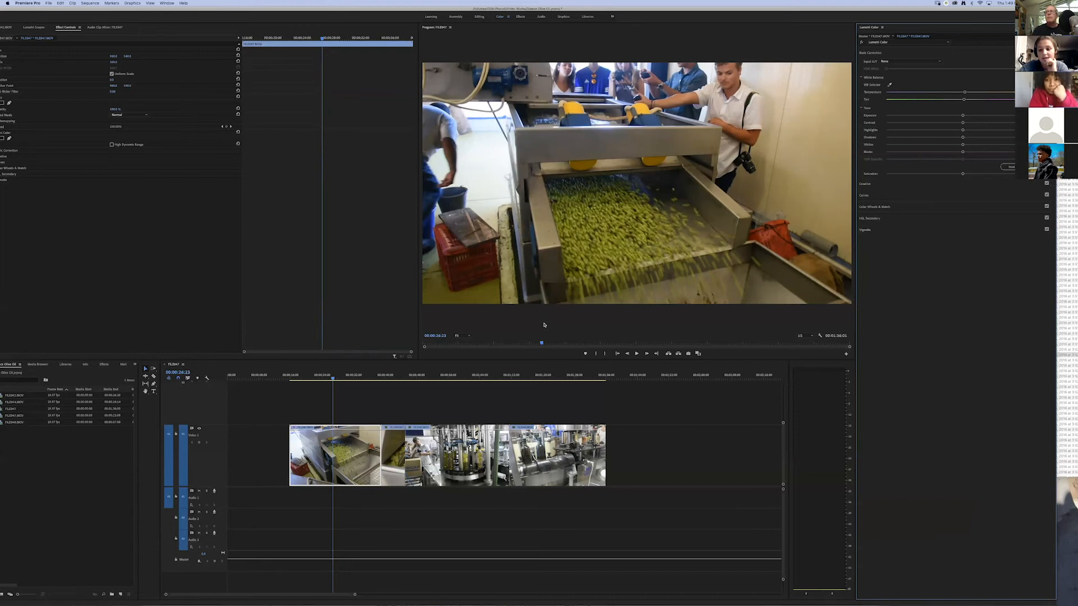
pyautogui.moveTo(650, 9); pyautogui.dragTo(635, 285)
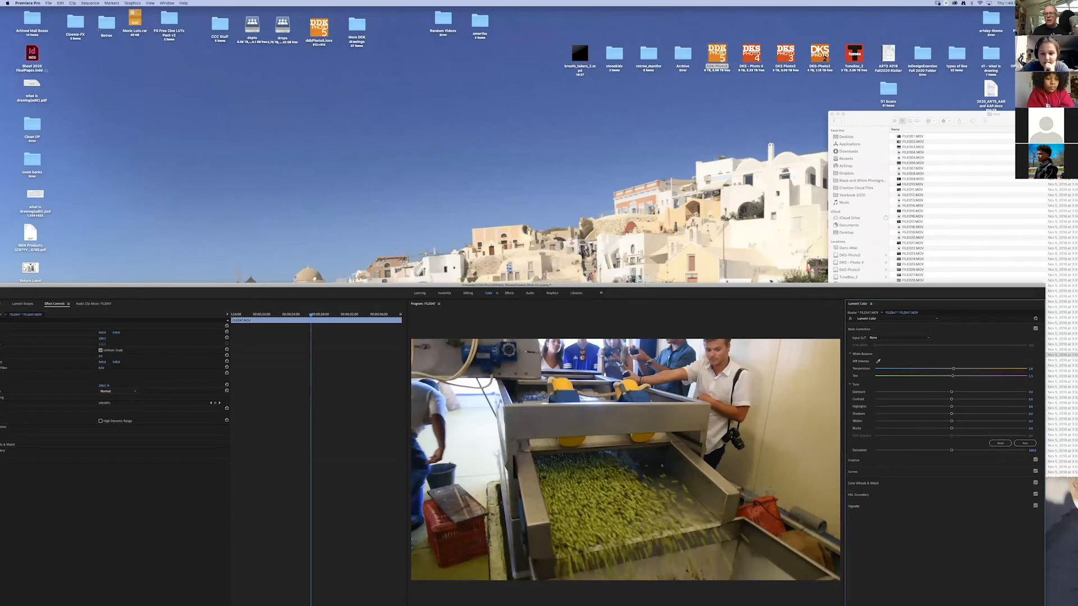
pyautogui.moveTo(644, 287); pyautogui.dragTo(635, 19)
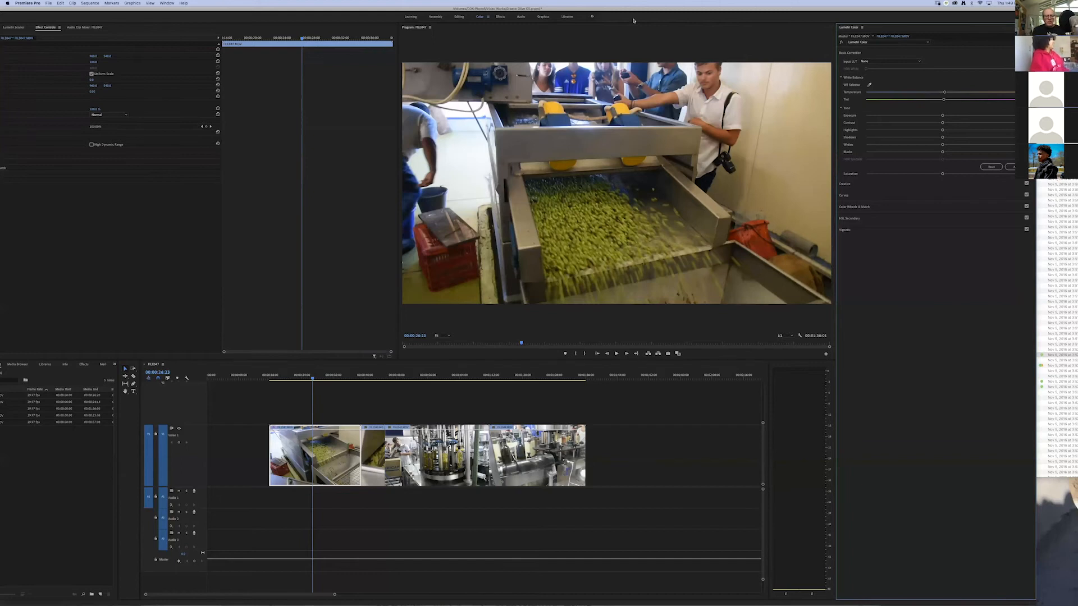
pyautogui.moveTo(591, 8); pyautogui.dragTo(635, 5)
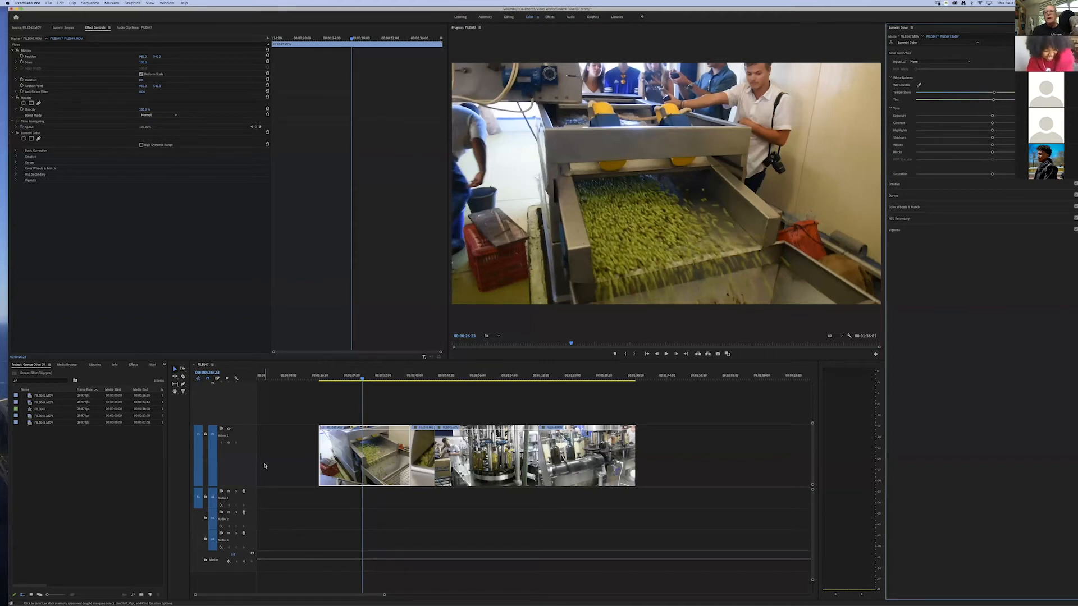
# Switch to the Graphics workspace and browse the Essential Graphics title templates.
pyautogui.click(592, 17)
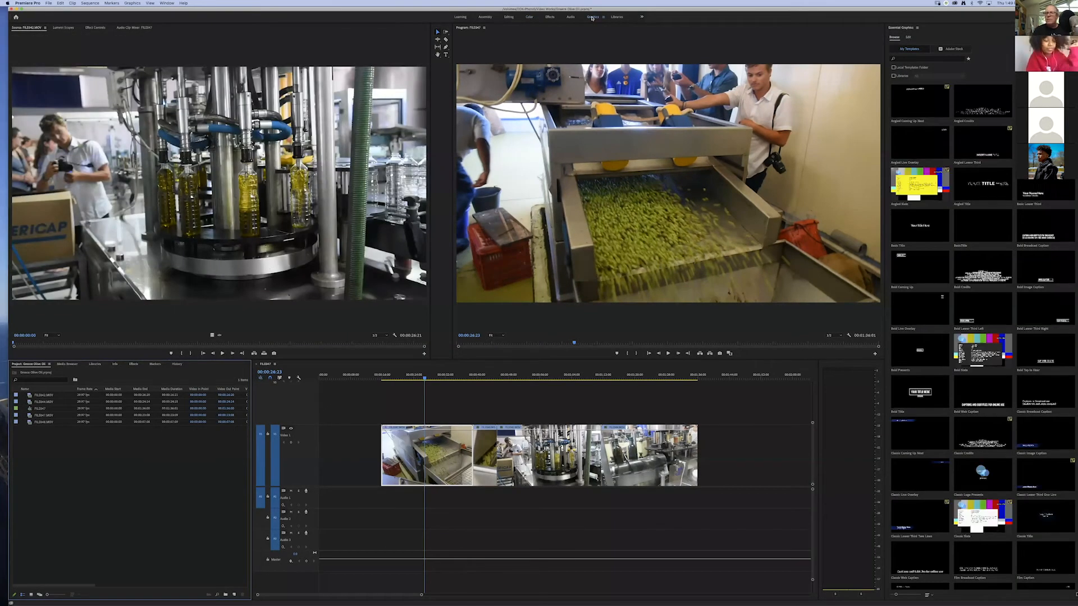
pyautogui.moveTo(839, 15); pyautogui.dragTo(469, 82)
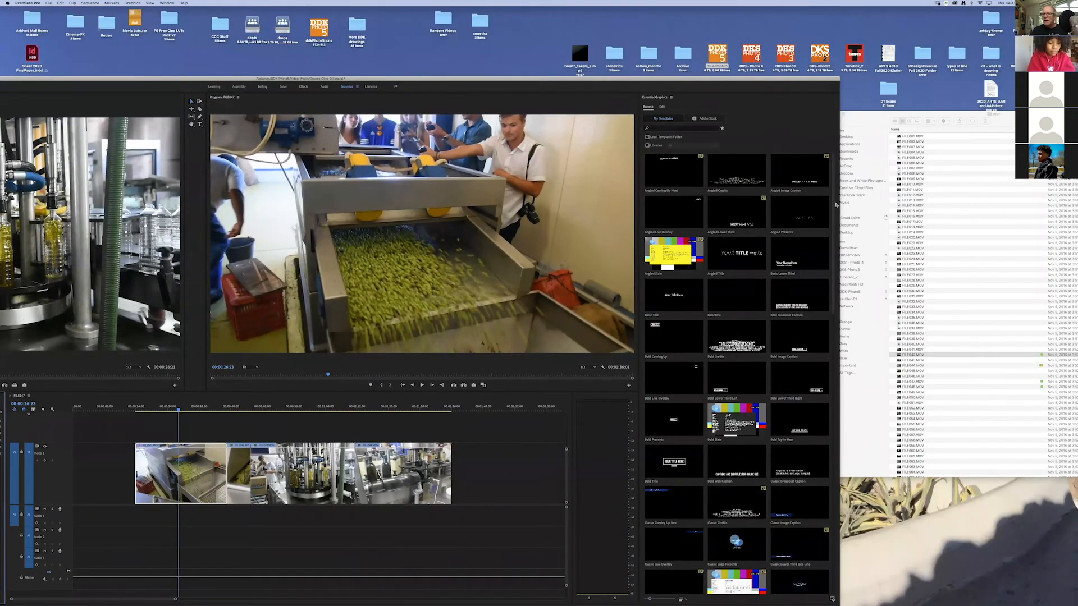
pyautogui.click(833, 252)
pyautogui.moveTo(832, 254); pyautogui.dragTo(832, 314)
pyautogui.moveTo(831, 387); pyautogui.dragTo(831, 464)
pyautogui.moveTo(836, 249); pyautogui.dragTo(833, 165)
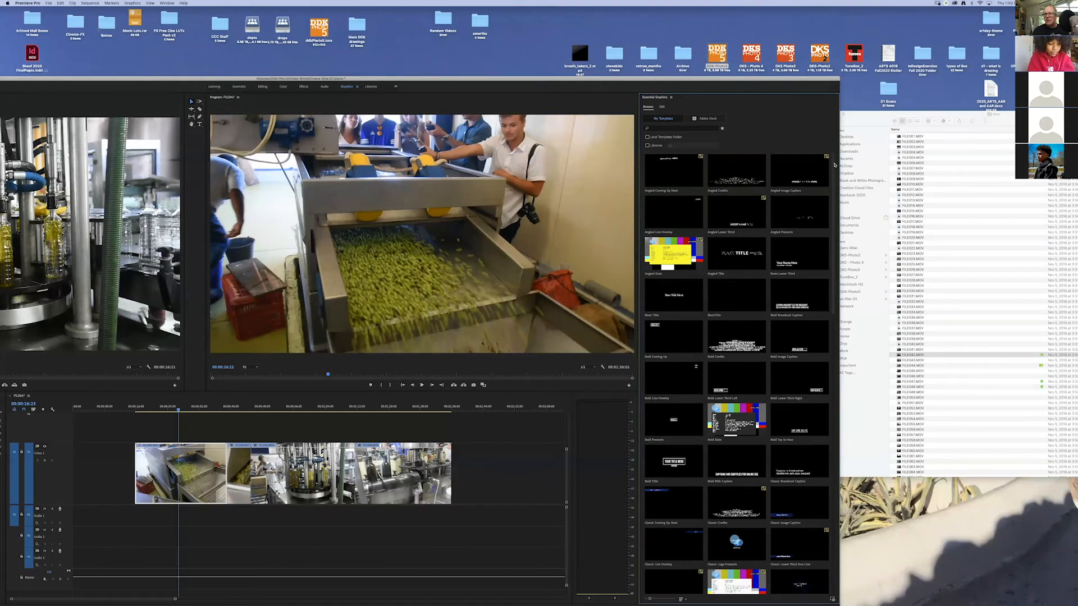
pyautogui.moveTo(744, 78); pyautogui.dragTo(970, 8)
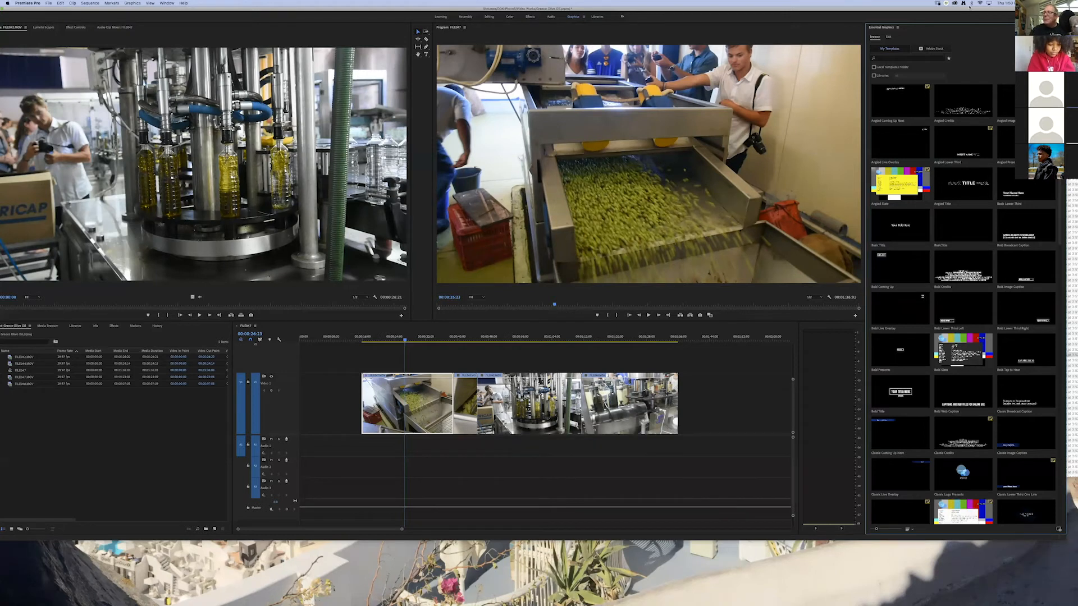
# Place the Basic Lower Third template at the start of the sequence and set its main line to "Making Olive Oil in Greece".
pyautogui.moveTo(1018, 192); pyautogui.dragTo(295, 410)
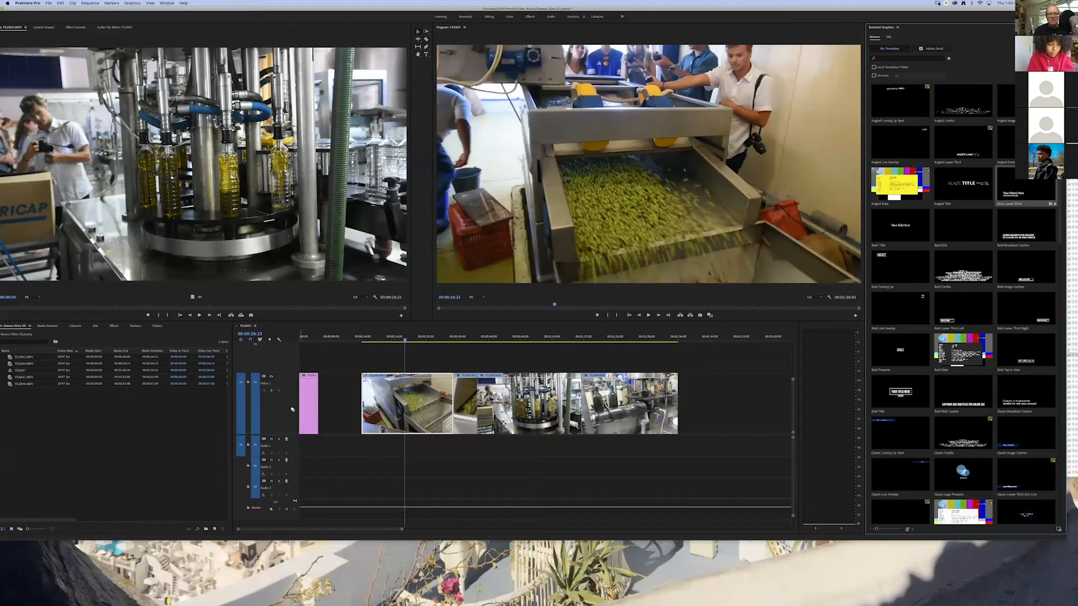
pyautogui.click(309, 339)
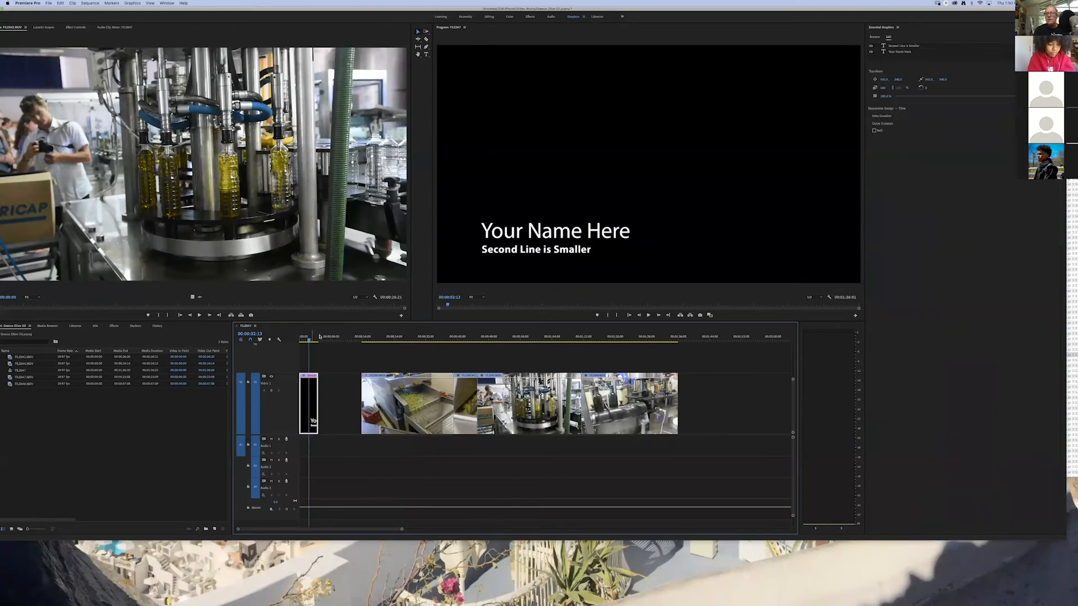
pyautogui.click(628, 233)
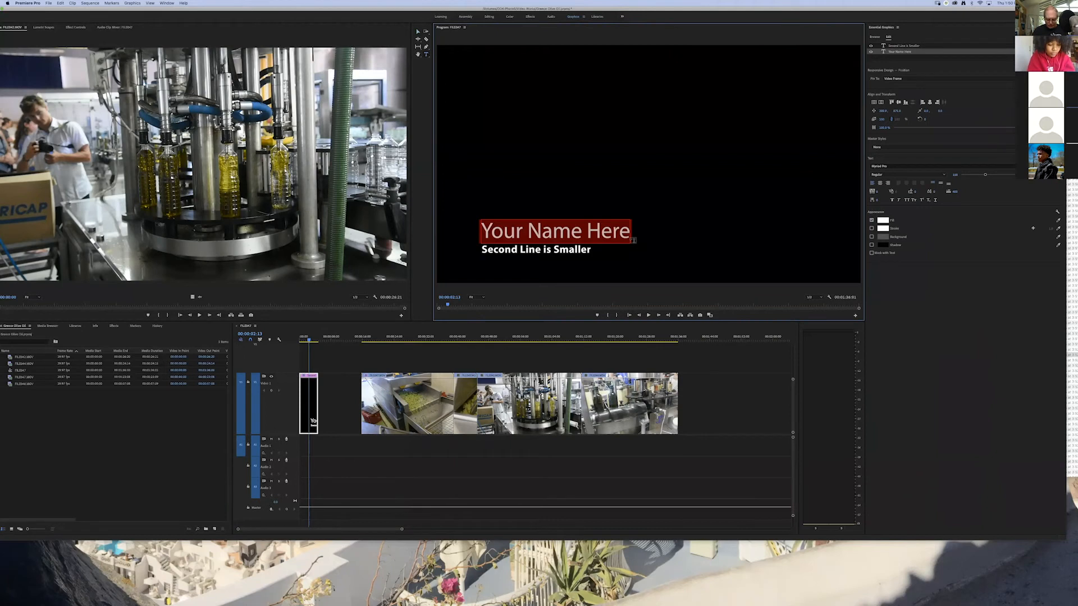
pyautogui.write('Making Olive Oil in Greece')
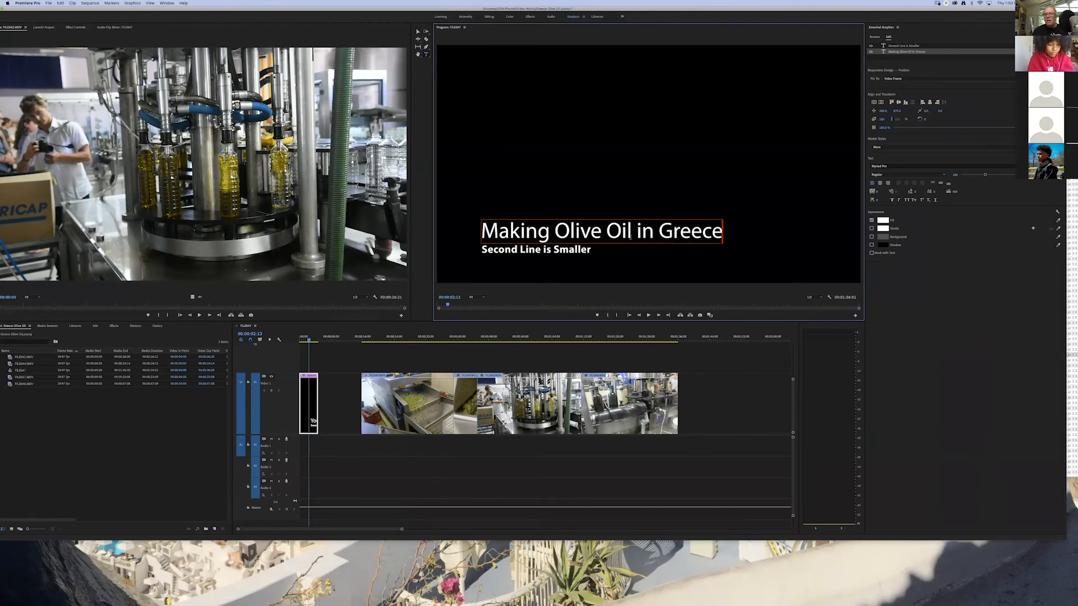
# Replace the title's second line with "Fall 2016".
pyautogui.doubleClick(569, 250)
pyautogui.press('super+a')
pyautogui.write('Fall 2916')
pyautogui.press('BackSpace')
pyautogui.press('BackSpace')
pyautogui.press('BackSpace')
pyautogui.press('BackSpace')
pyautogui.press('BackSpace')
pyautogui.write('2')
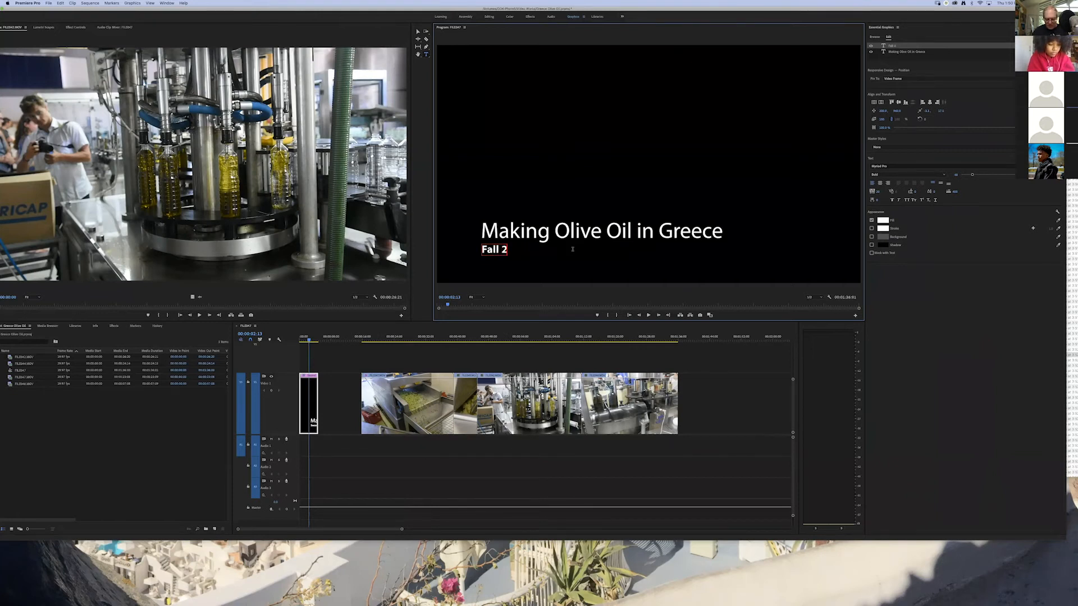
pyautogui.write('016')
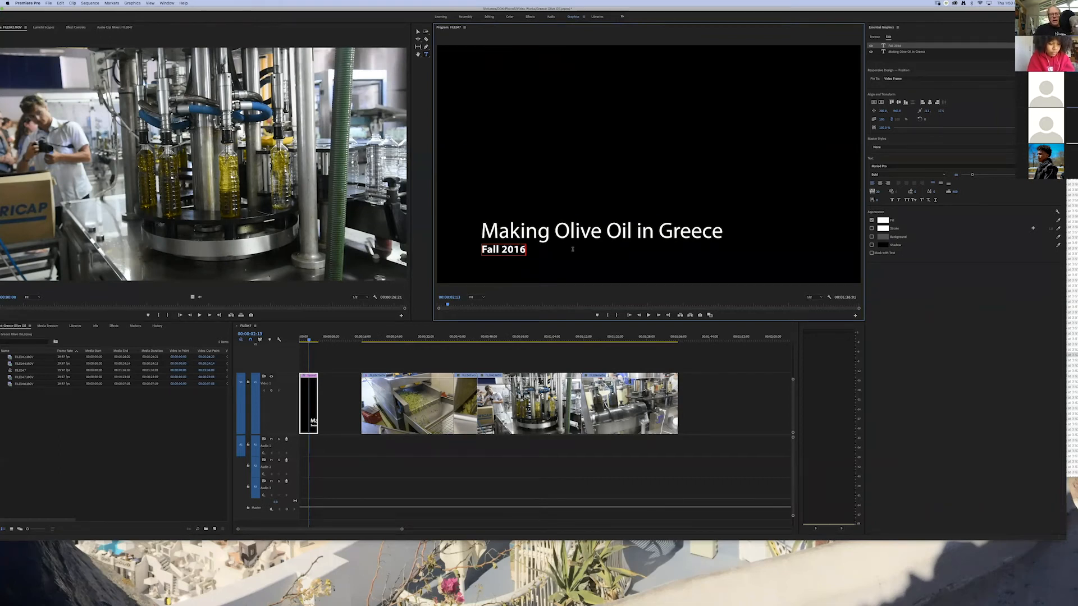
# Close the gap by moving the four video clips earlier against the end of the title clip.
pyautogui.moveTo(309, 340); pyautogui.dragTo(312, 335)
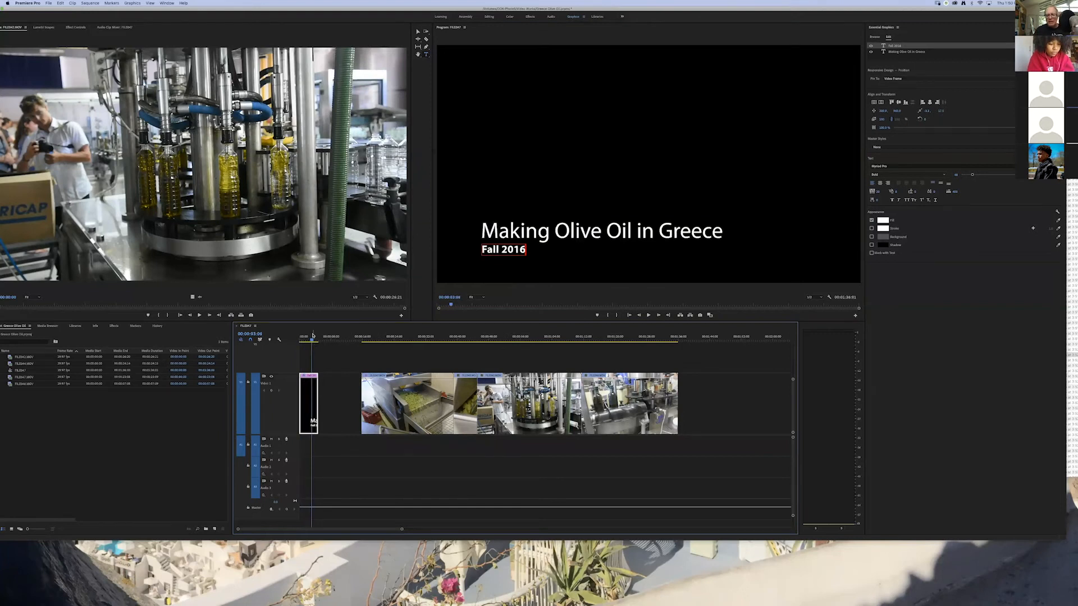
pyautogui.moveTo(695, 400); pyautogui.dragTo(371, 420)
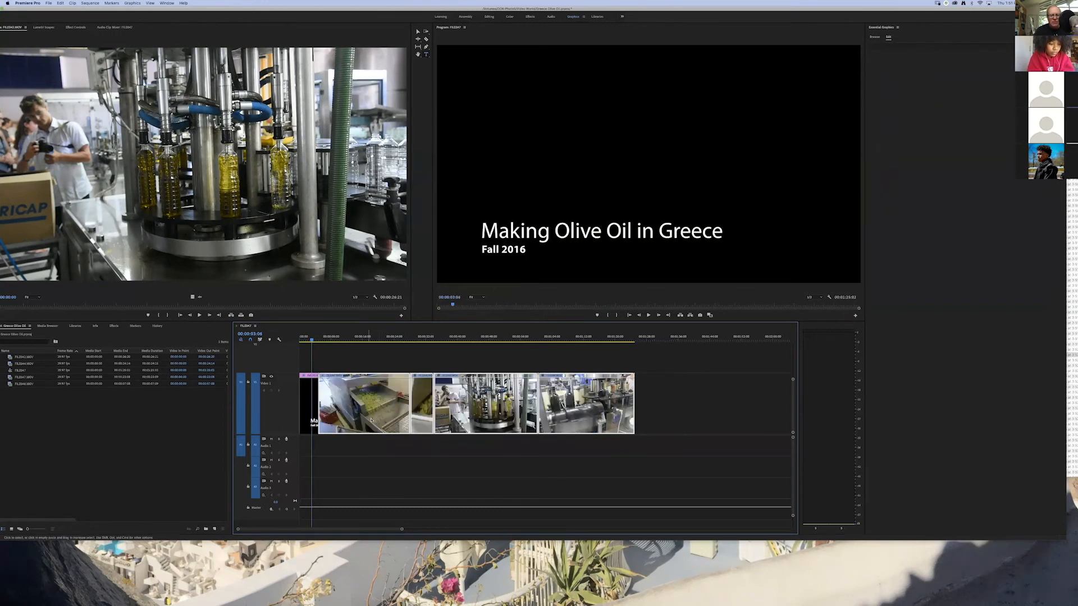
# Lengthen the title clip to about 6 seconds and place the four video clips directly against its new end.
pyautogui.moveTo(648, 392); pyautogui.dragTo(493, 412)
pyautogui.click(307, 400)
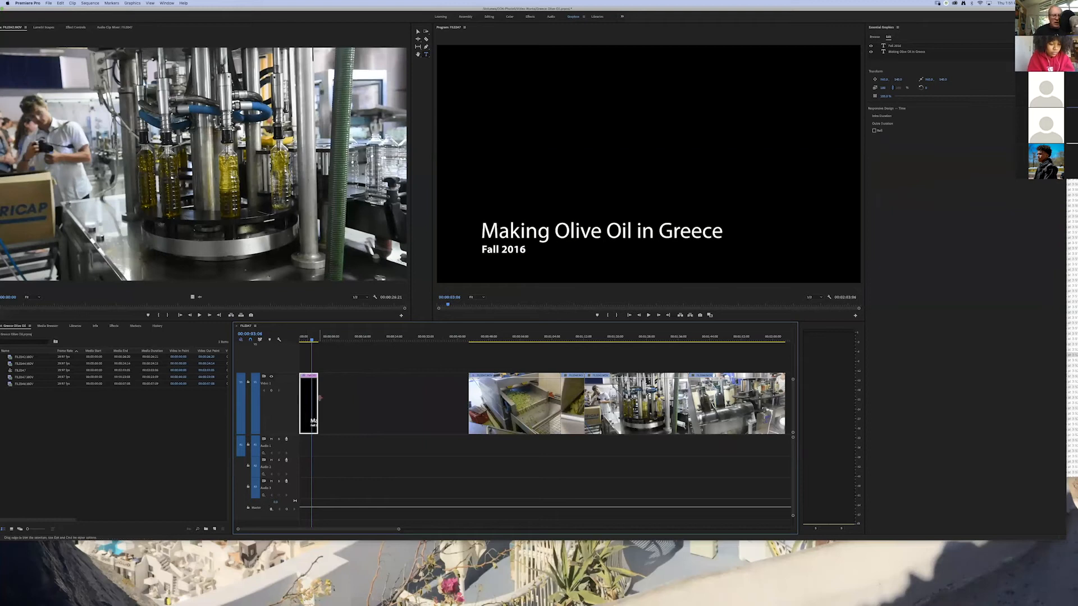
pyautogui.moveTo(319, 404); pyautogui.dragTo(372, 408)
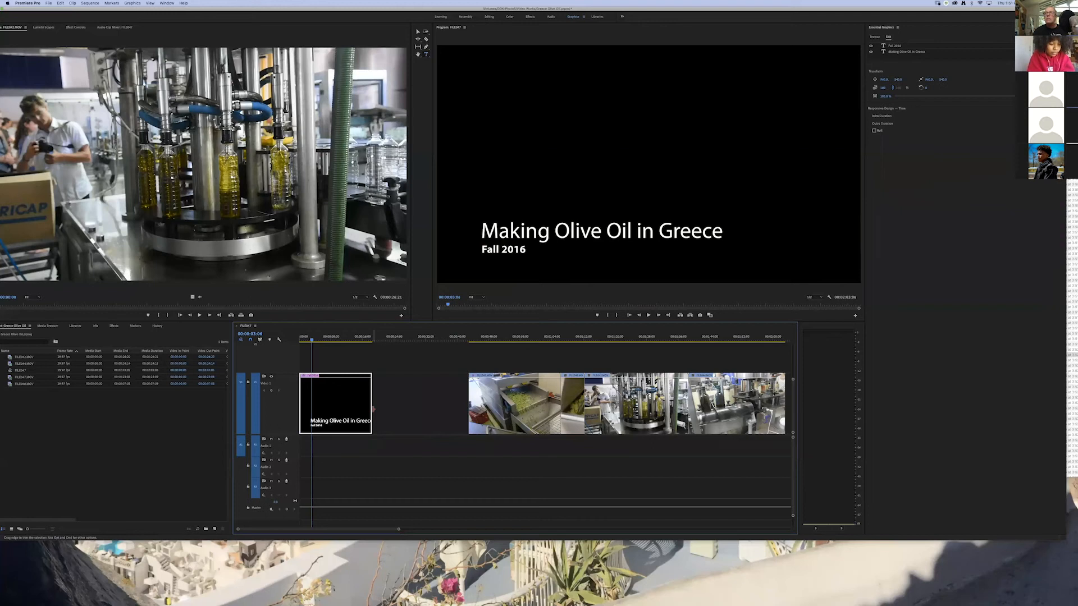
pyautogui.moveTo(369, 403); pyautogui.dragTo(323, 404)
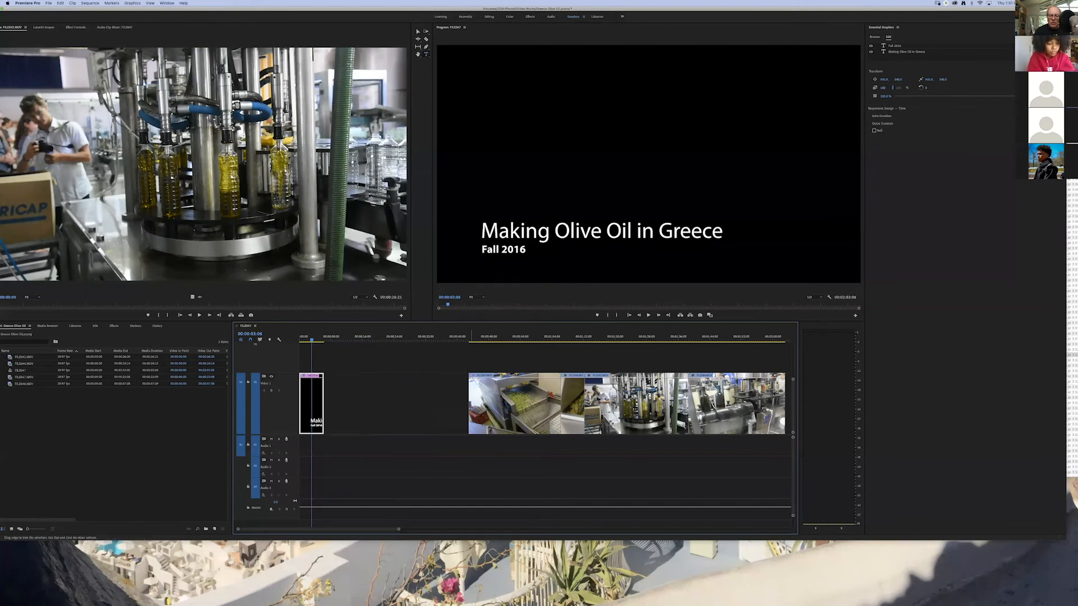
pyautogui.click(469, 404)
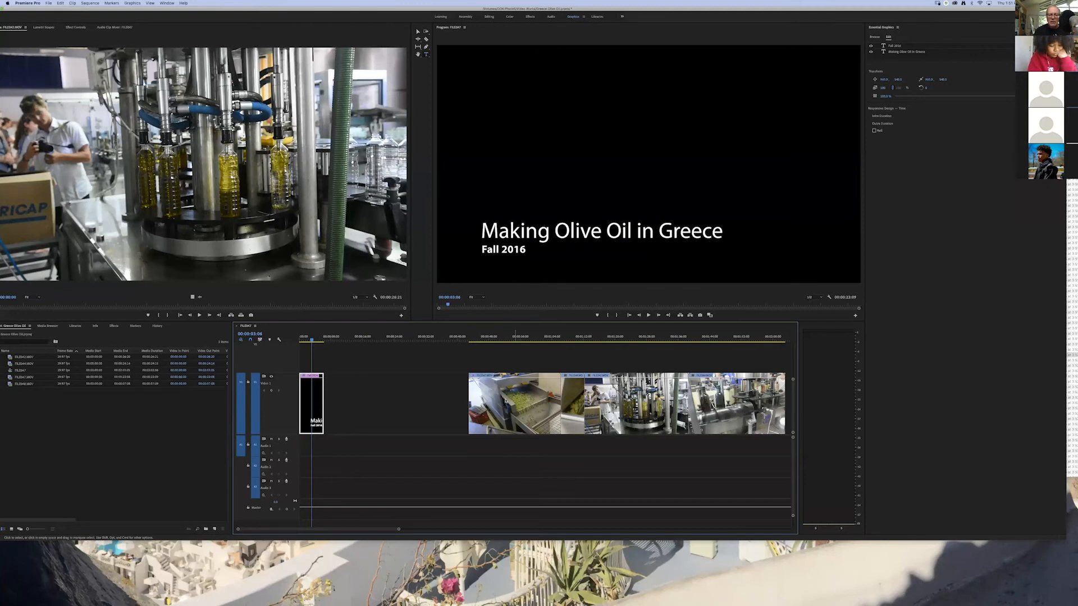
pyautogui.moveTo(442, 399); pyautogui.dragTo(599, 408)
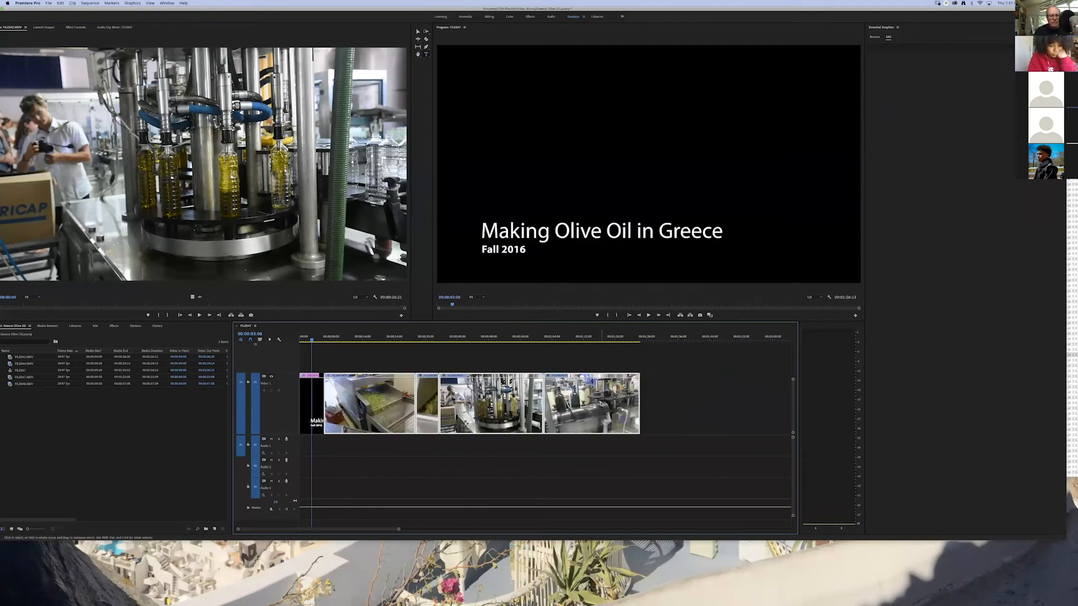
# Play the sequence across the cut from the title into the falling-olives clip.
pyautogui.click(300, 340)
pyautogui.moveTo(301, 340)
pyautogui.mouseDown()
pyautogui.moveTo(357, 343)
pyautogui.moveTo(319, 350)
pyautogui.mouseUp()
pyautogui.press('space')
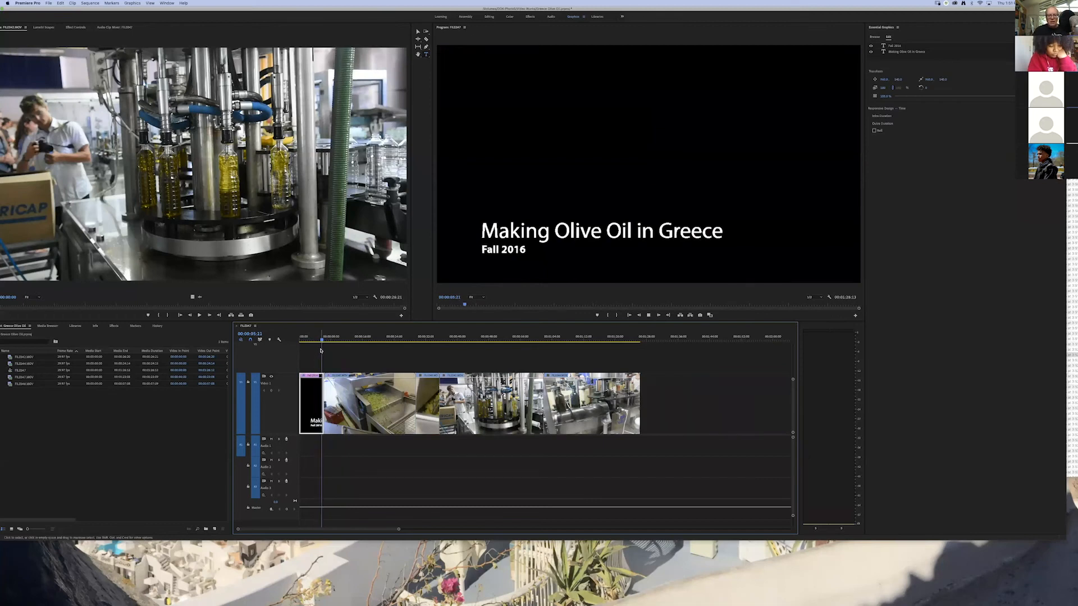
pyautogui.press('space')
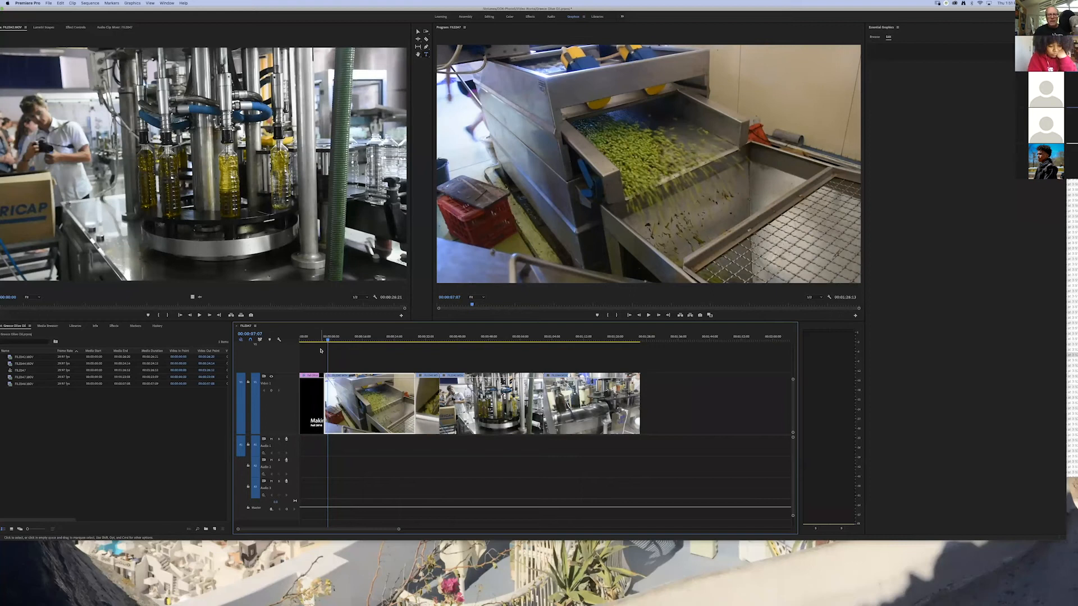
# Switch to the Editing workspace and place the playhead at 00:00:01:23 in the title clip.
pyautogui.click(488, 16)
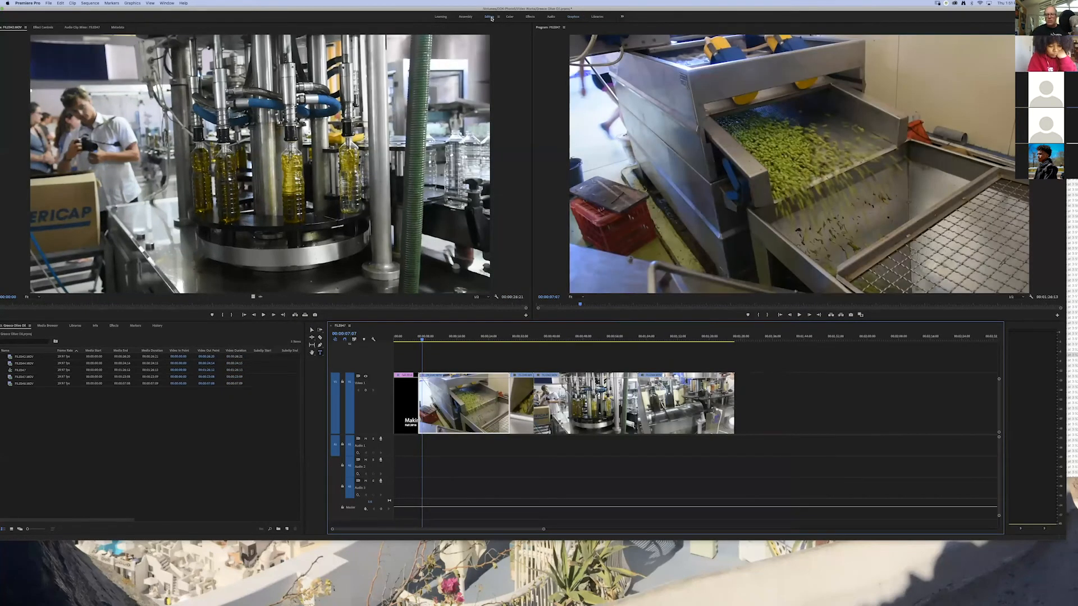
pyautogui.moveTo(422, 337); pyautogui.dragTo(401, 341)
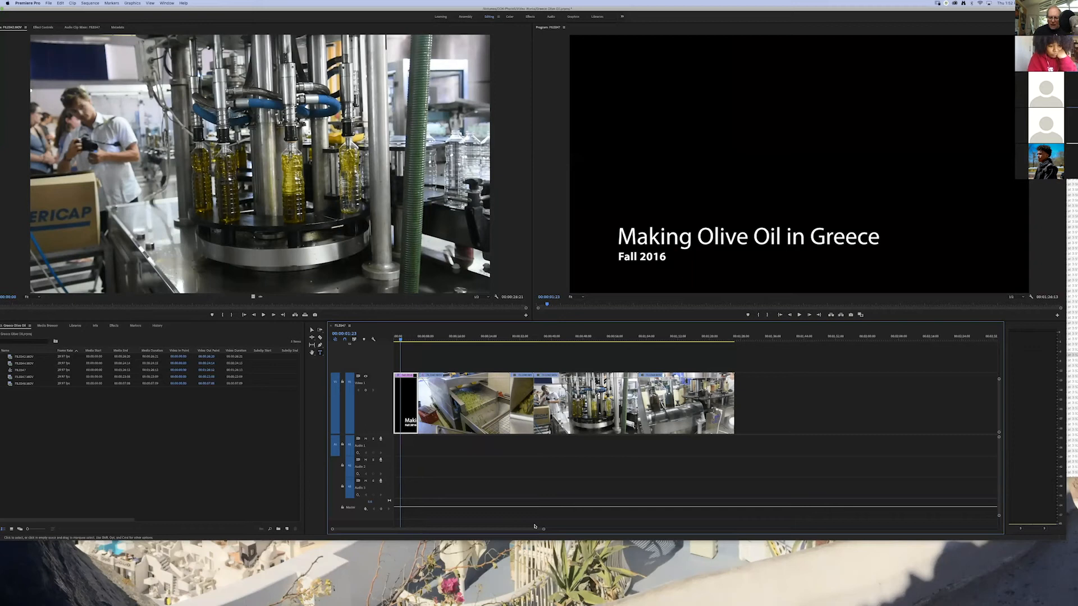
pyautogui.moveTo(543, 528); pyautogui.dragTo(404, 532)
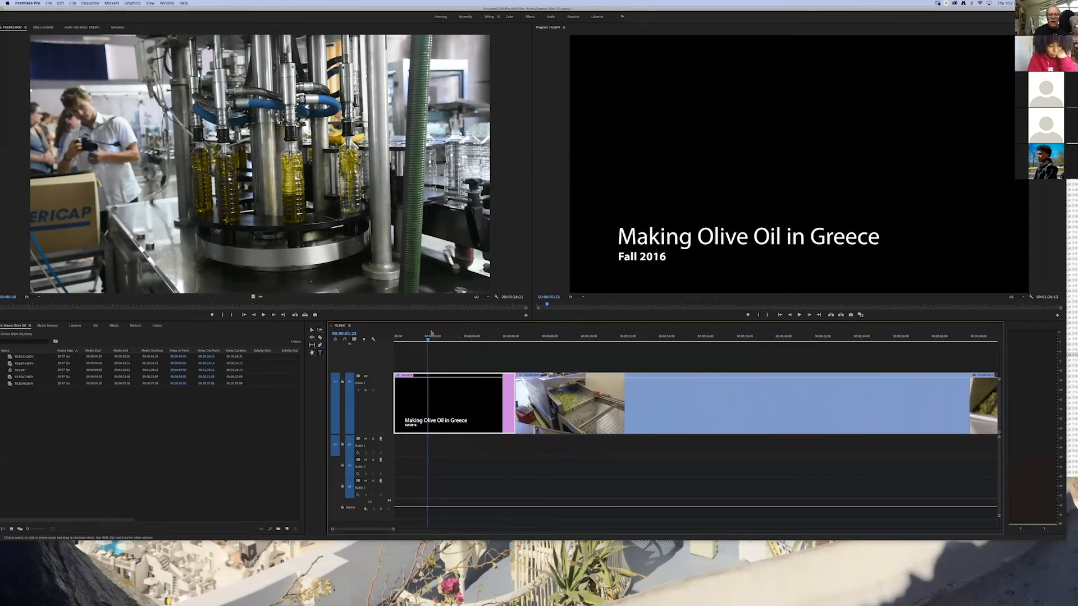
# Fade in the title clip with opacity keyframes, from zero at its start to full opacity at 00:00:01:09.
pyautogui.moveTo(428, 340); pyautogui.dragTo(425, 340)
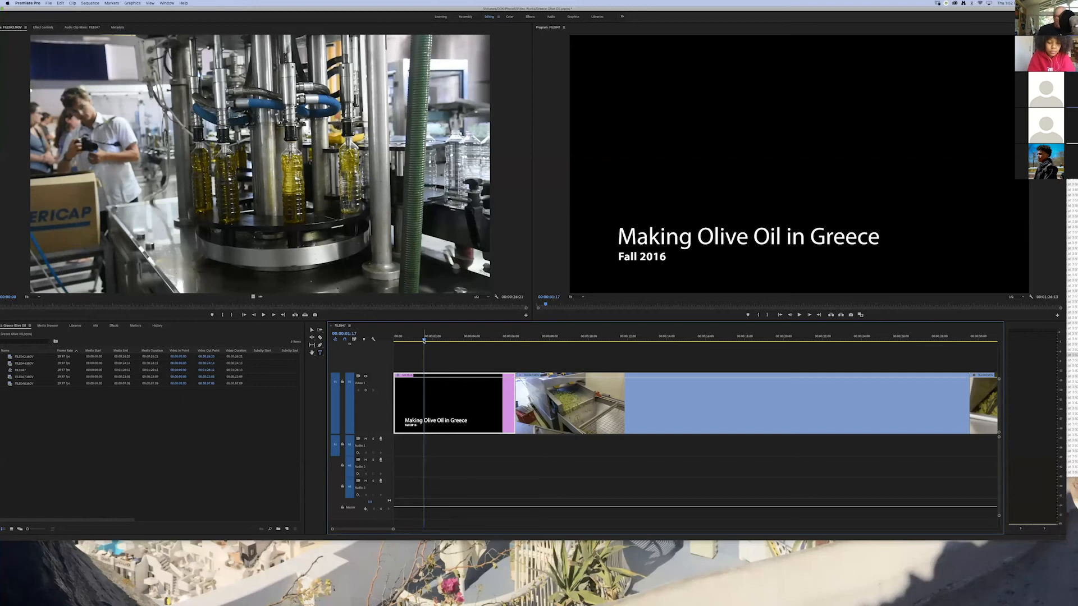
pyautogui.moveTo(424, 340); pyautogui.dragTo(419, 339)
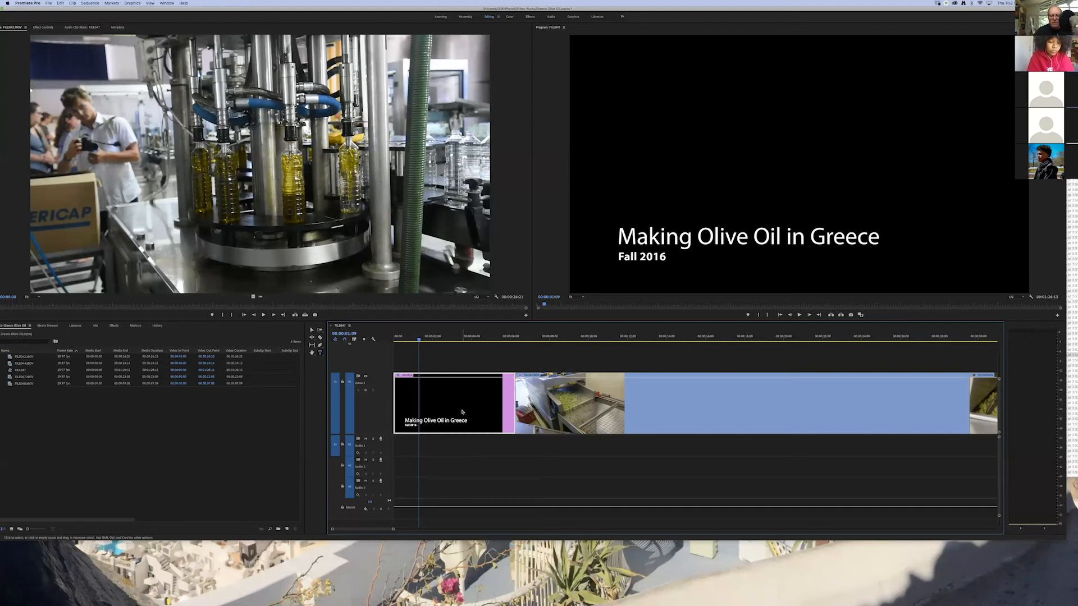
pyautogui.click(365, 391)
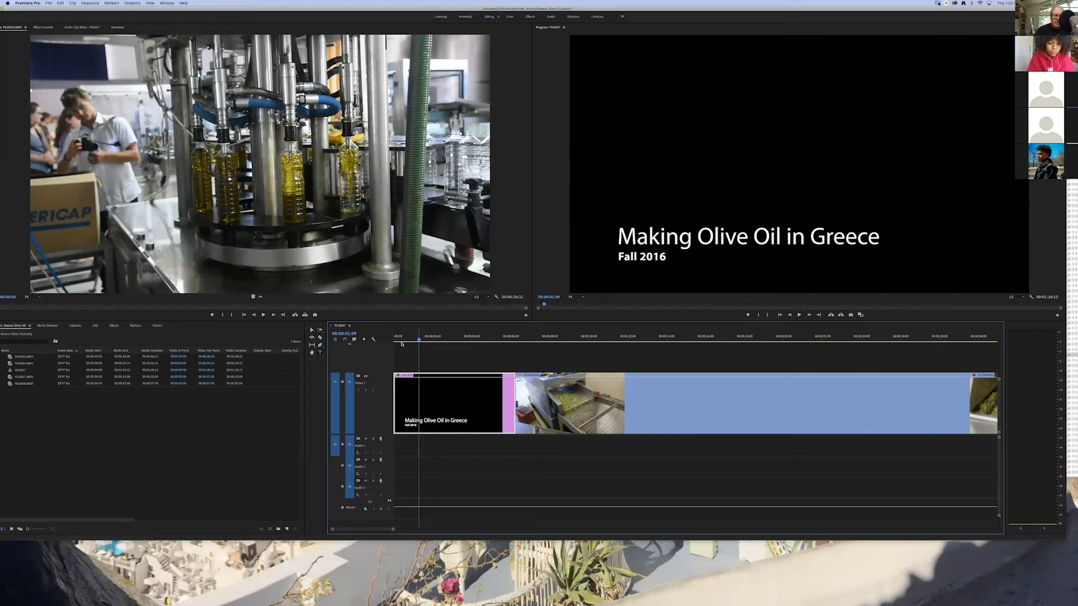
pyautogui.moveTo(410, 342); pyautogui.dragTo(395, 342)
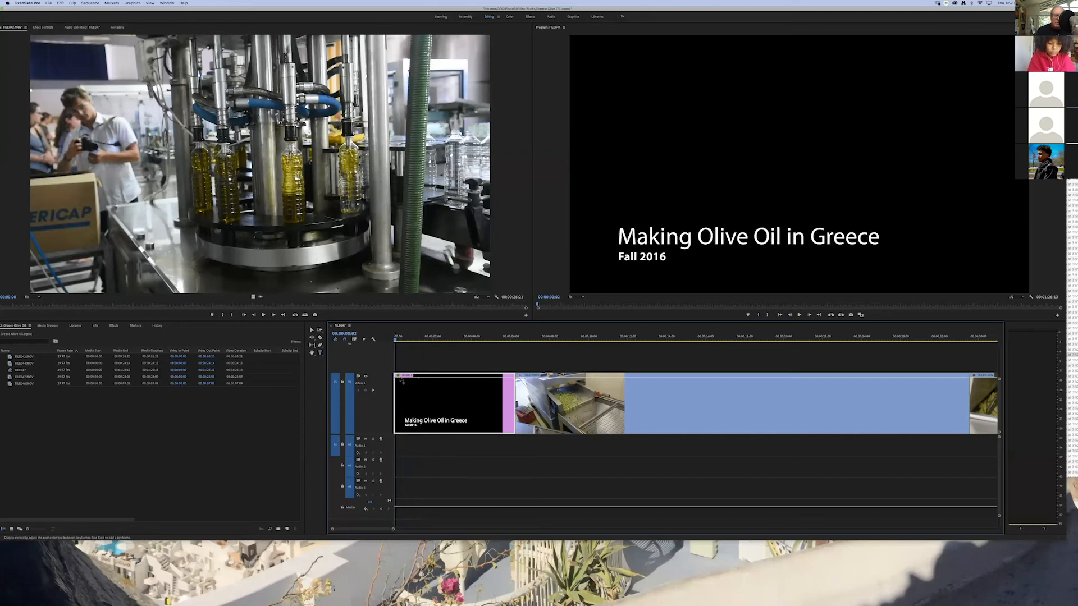
pyautogui.moveTo(395, 377); pyautogui.dragTo(397, 435)
pyautogui.moveTo(396, 340)
pyautogui.mouseDown()
pyautogui.moveTo(423, 342)
pyautogui.moveTo(406, 340)
pyautogui.mouseUp()
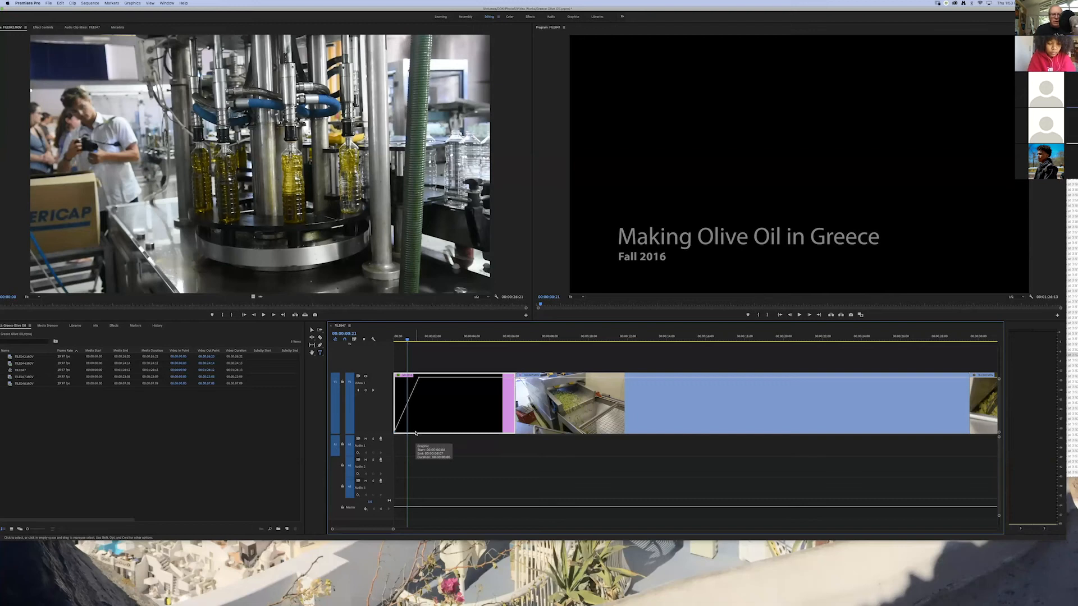
# Fade out the title clip by adding an opacity keyframe at its end and lowering it to zero.
pyautogui.click(483, 25)
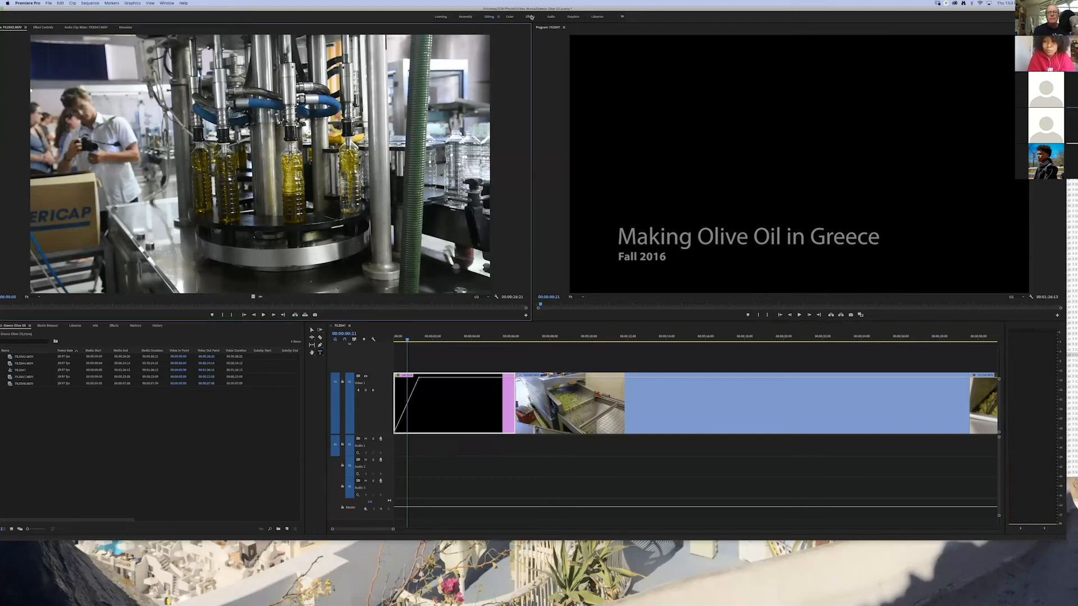
pyautogui.click(554, 409)
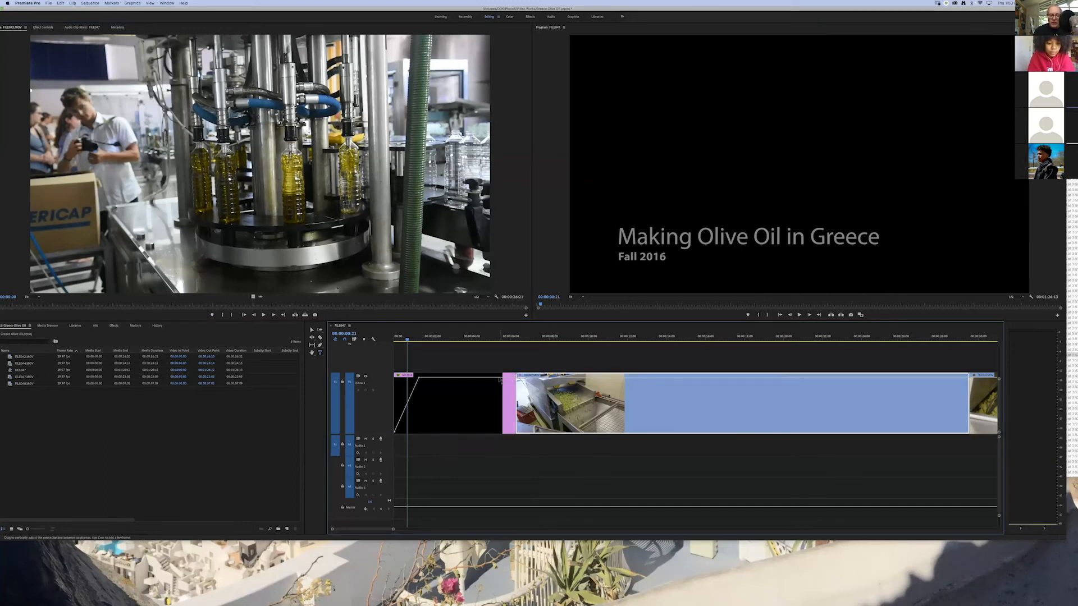
pyautogui.click(495, 339)
pyautogui.moveTo(495, 340); pyautogui.dragTo(513, 339)
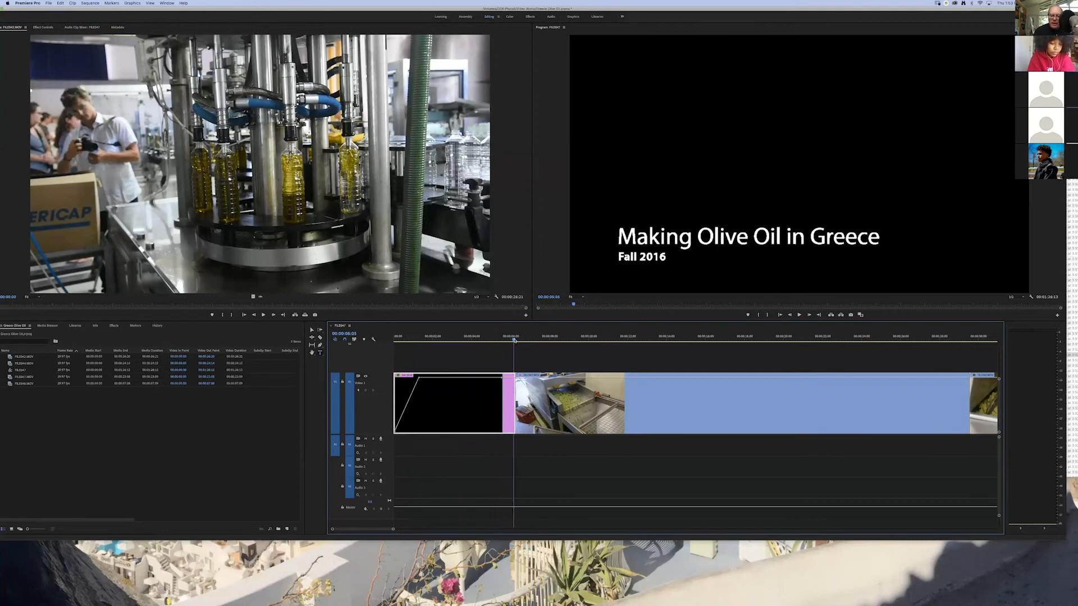
pyautogui.click(366, 392)
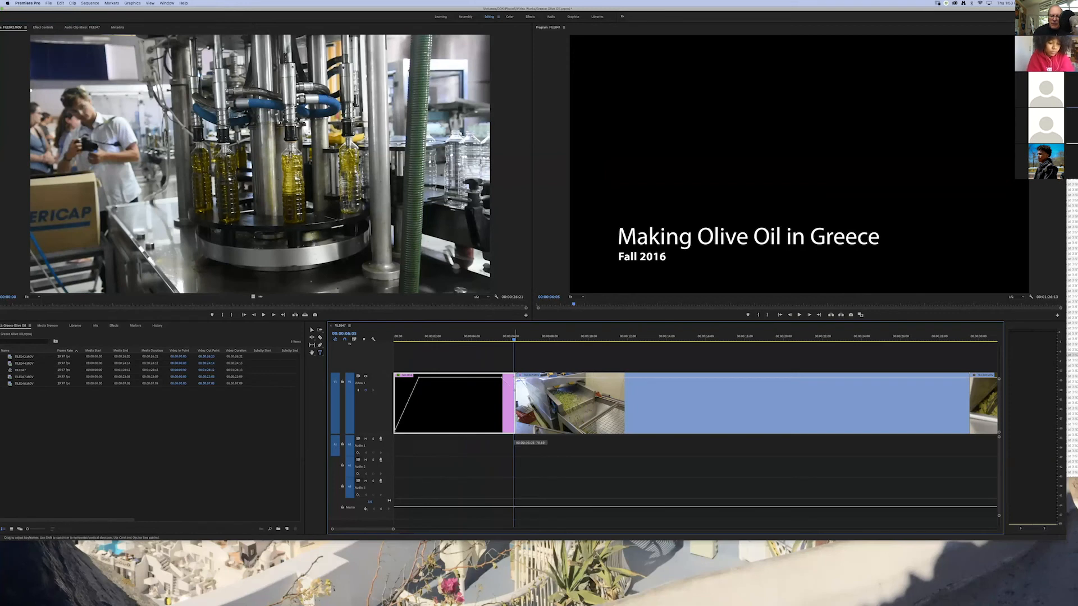
pyautogui.moveTo(515, 438); pyautogui.dragTo(516, 433)
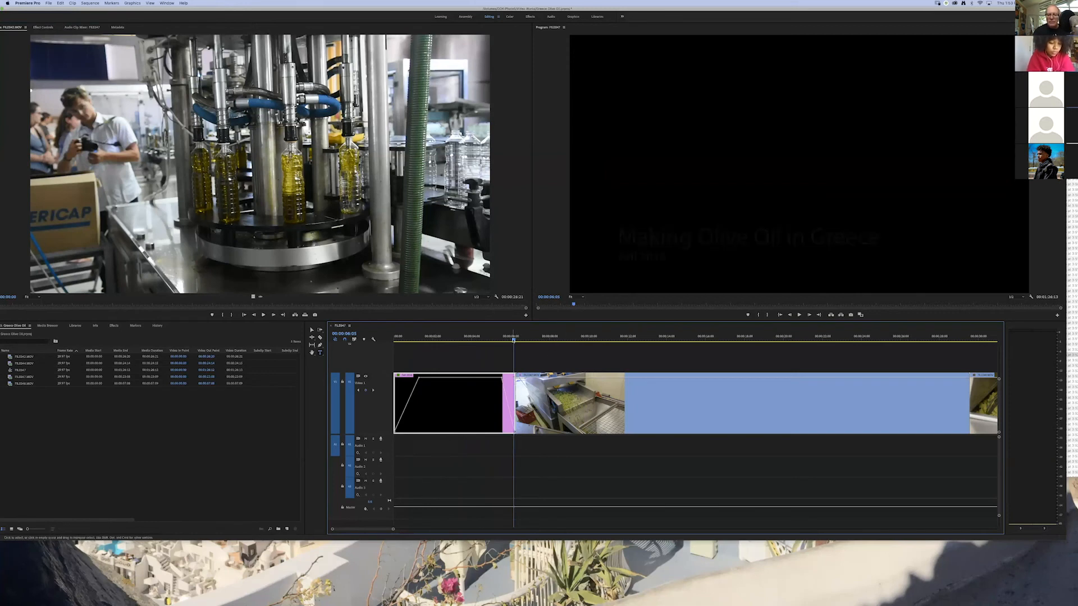
# Fade in the falling-olives clip with opacity keyframes rising from zero at its start, and play the transition from the title.
pyautogui.click(519, 340)
pyautogui.moveTo(519, 340); pyautogui.dragTo(516, 339)
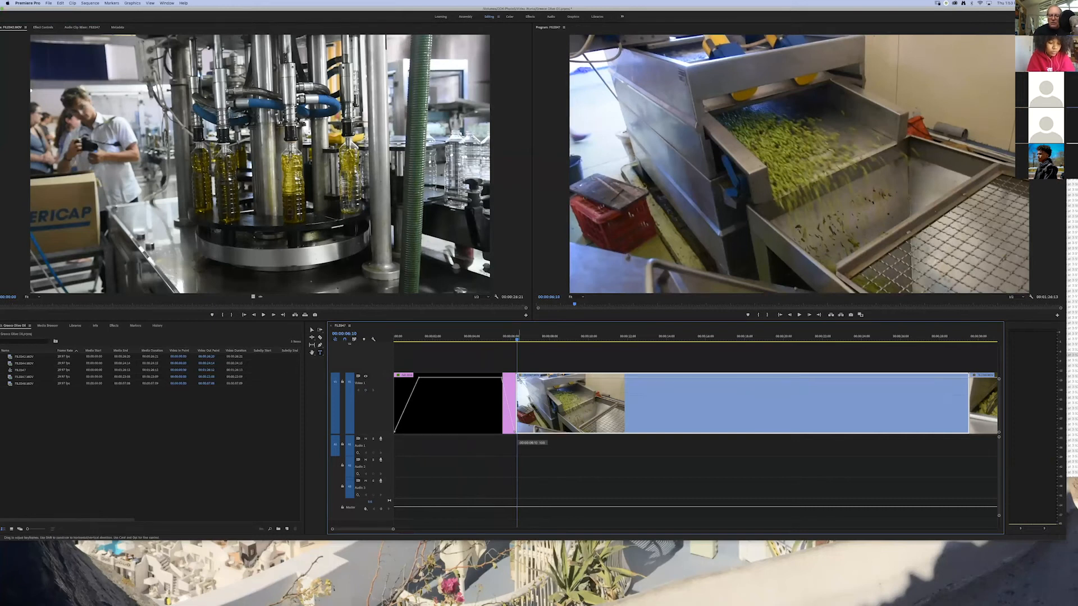
pyautogui.moveTo(519, 336); pyautogui.dragTo(545, 341)
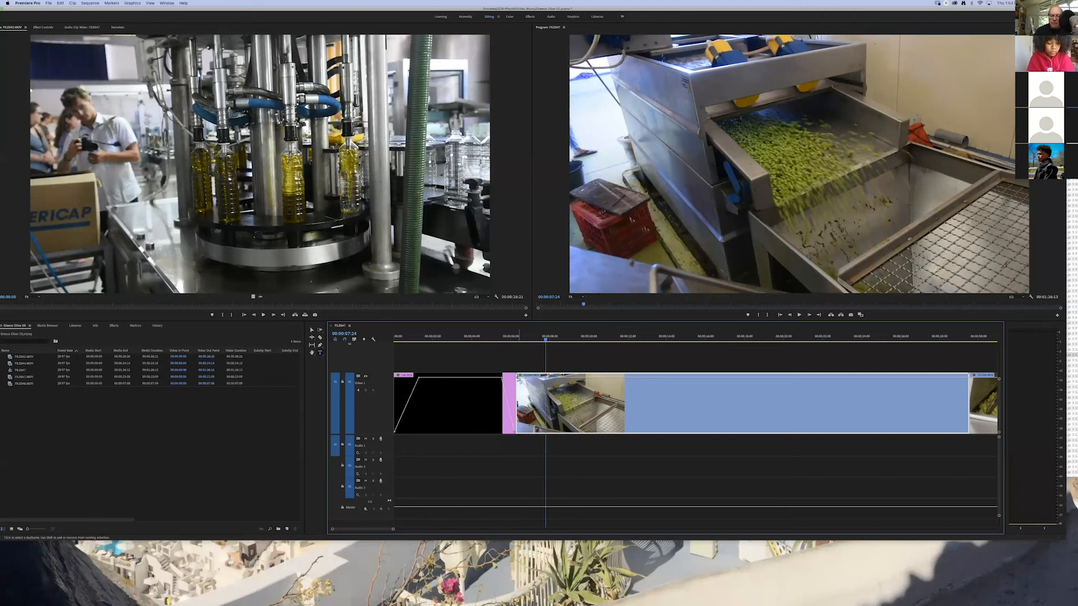
pyautogui.moveTo(518, 420); pyautogui.dragTo(518, 433)
pyautogui.moveTo(545, 339); pyautogui.dragTo(548, 372)
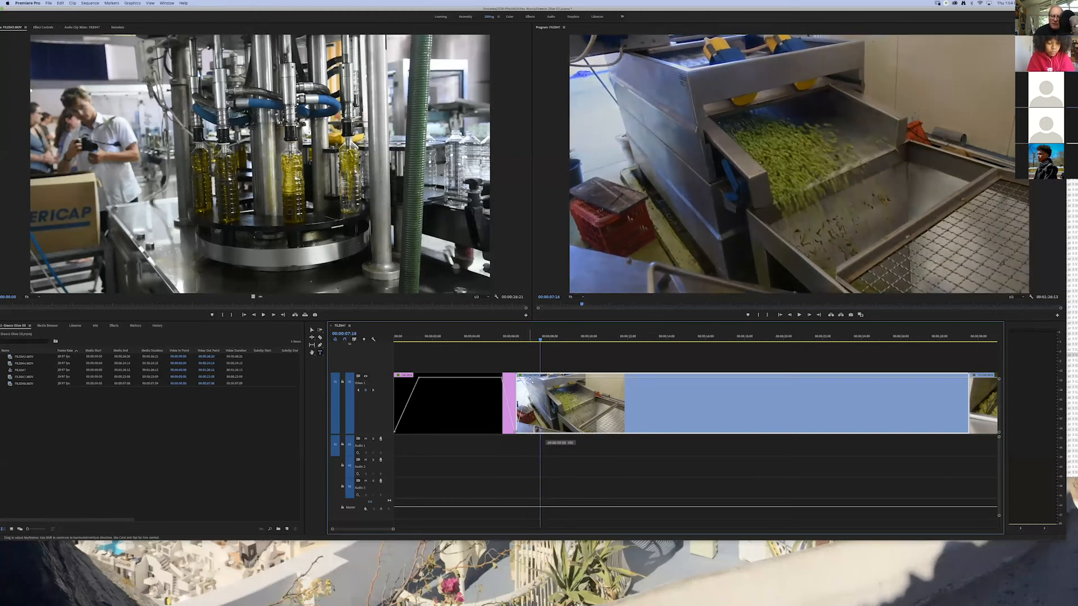
pyautogui.moveTo(540, 339); pyautogui.dragTo(486, 342)
pyautogui.press('space')
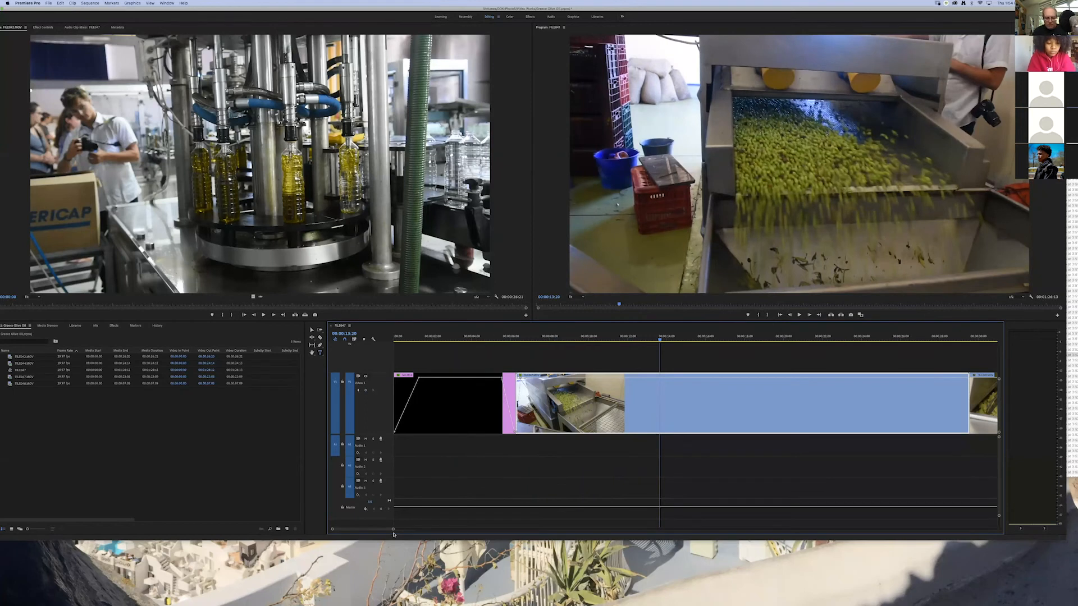
# Switch to the Audio workspace.
pyautogui.moveTo(378, 529); pyautogui.dragTo(402, 534)
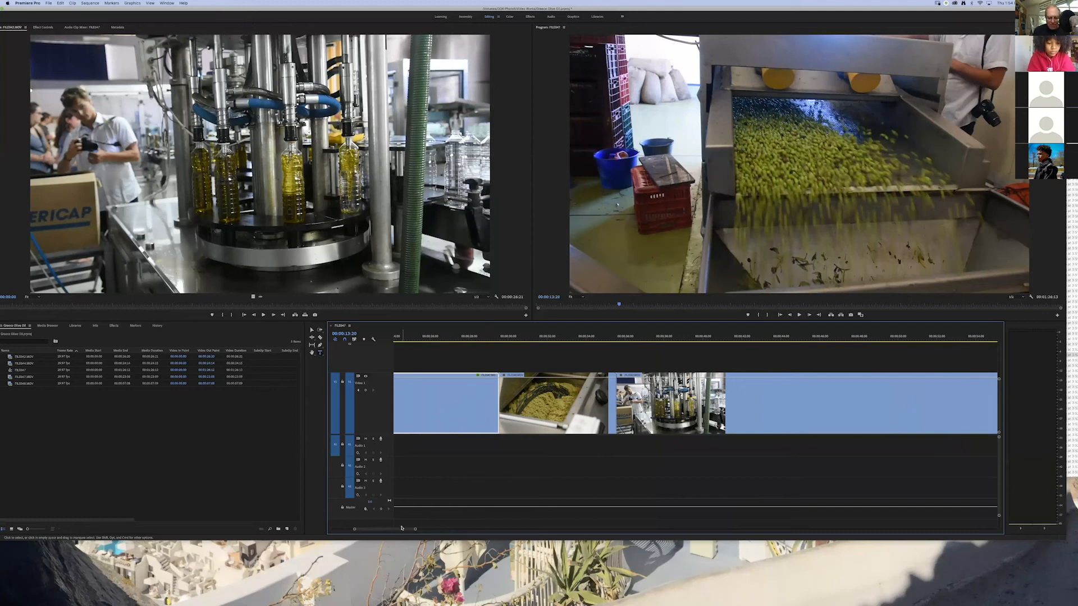
pyautogui.moveTo(401, 527); pyautogui.dragTo(376, 530)
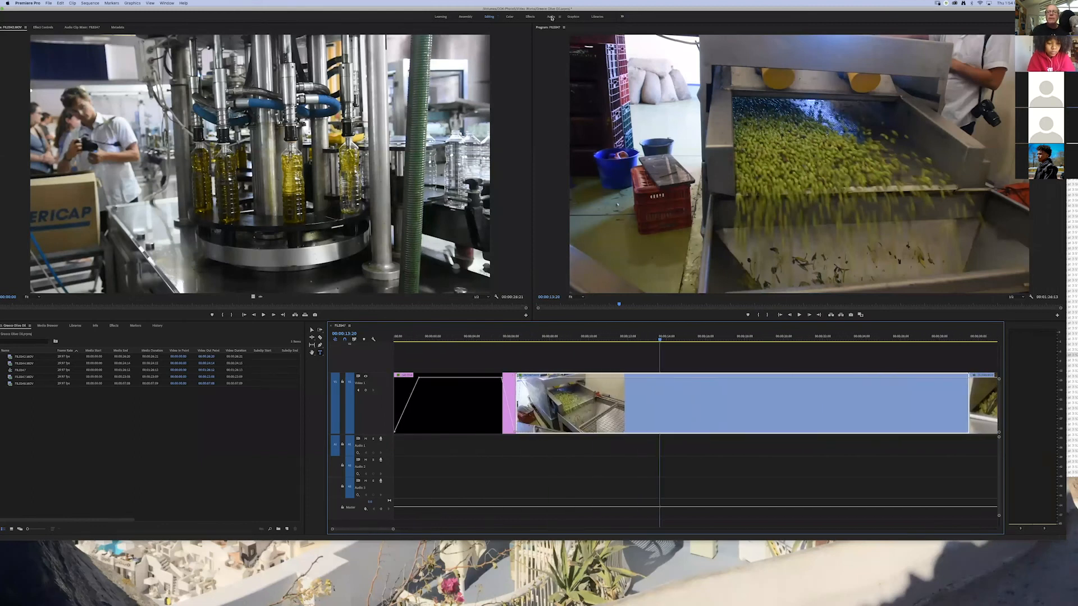
pyautogui.click(550, 16)
pyautogui.moveTo(610, 9); pyautogui.dragTo(611, 115)
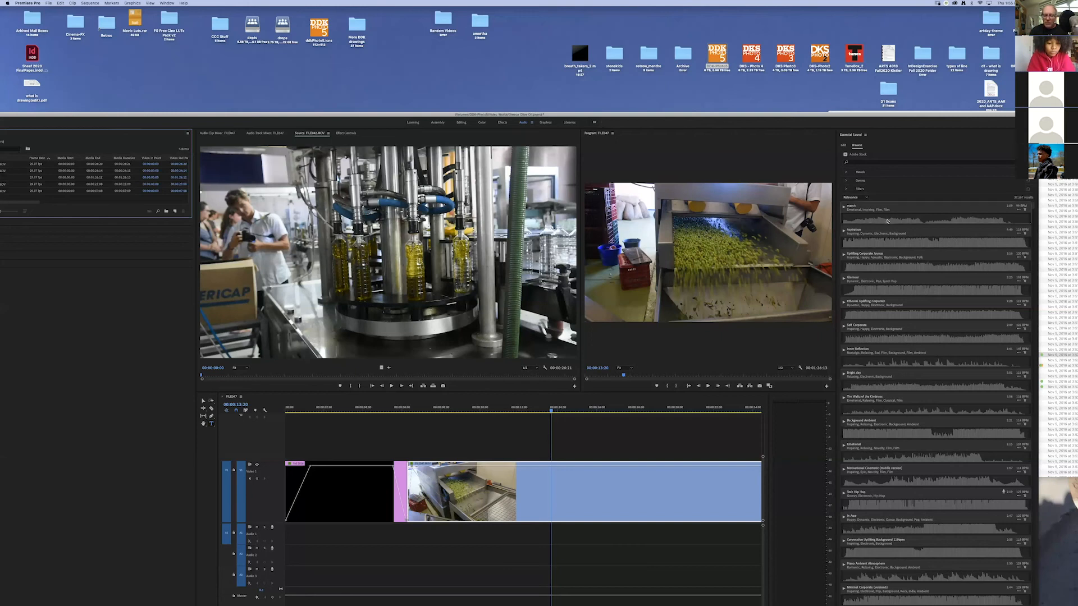
pyautogui.moveTo(622, 115); pyautogui.dragTo(595, 9)
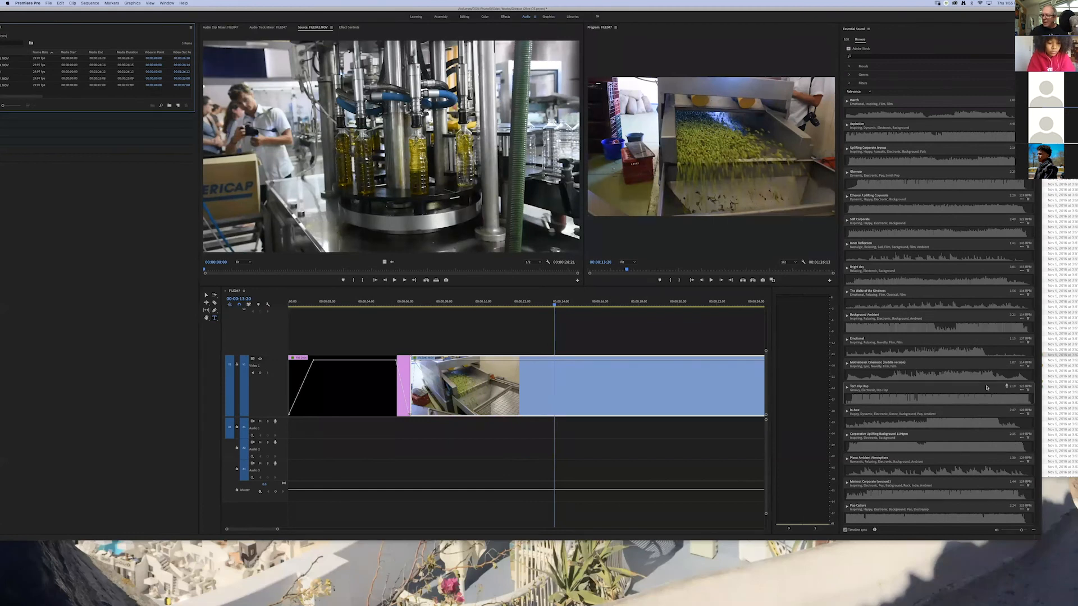
# Preview the dynamic, electronic pop Adobe Stock track against the sequence from 00:00:13:20.
pyautogui.moveTo(277, 529); pyautogui.dragTo(389, 542)
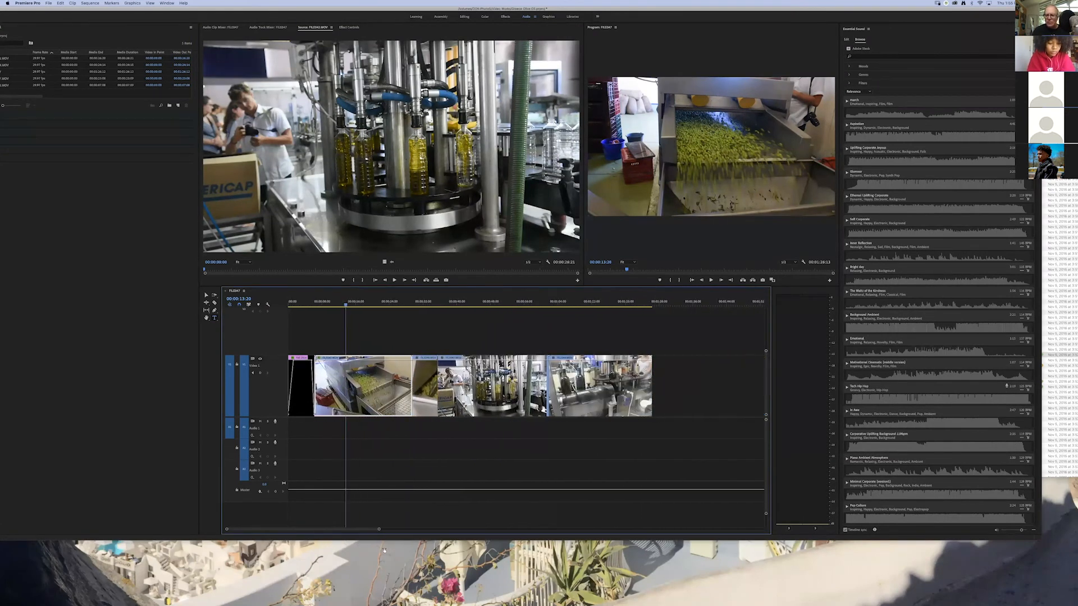
pyautogui.click(911, 186)
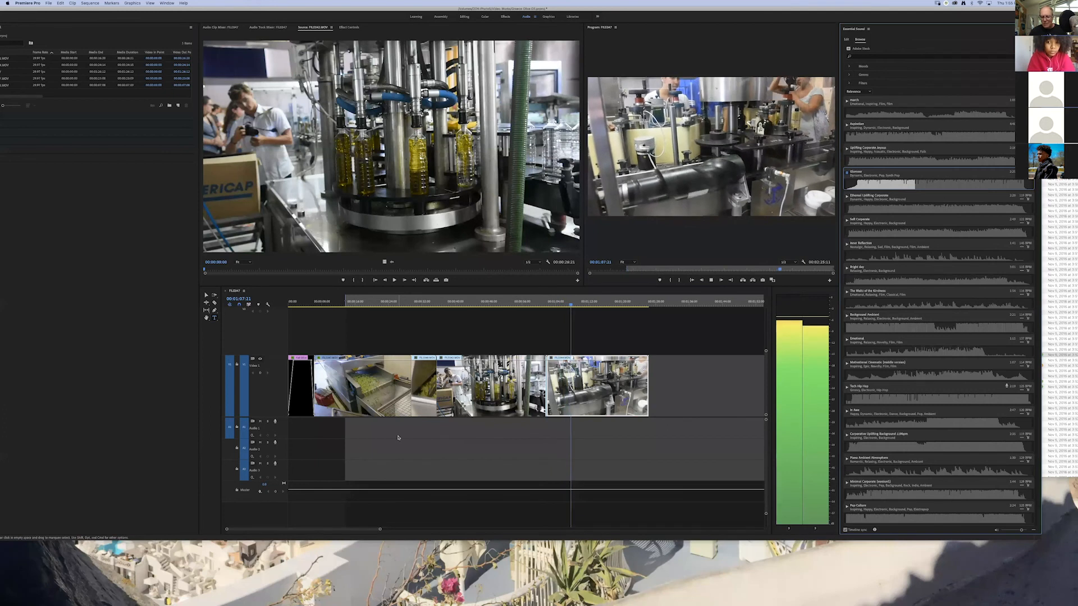
pyautogui.press('space')
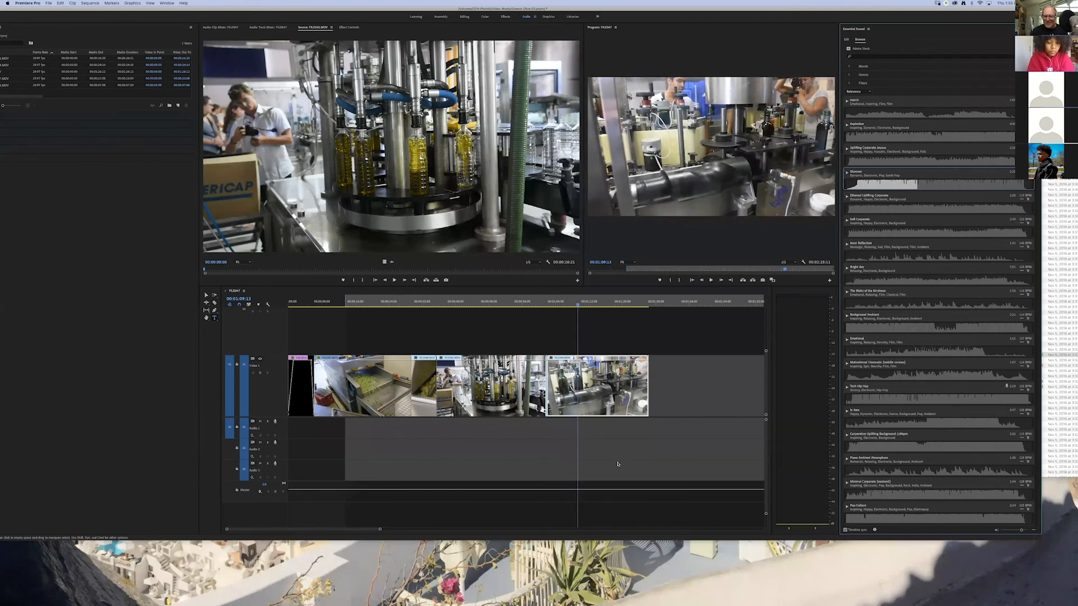
pyautogui.click(600, 451)
pyautogui.moveTo(462, 429); pyautogui.dragTo(404, 431)
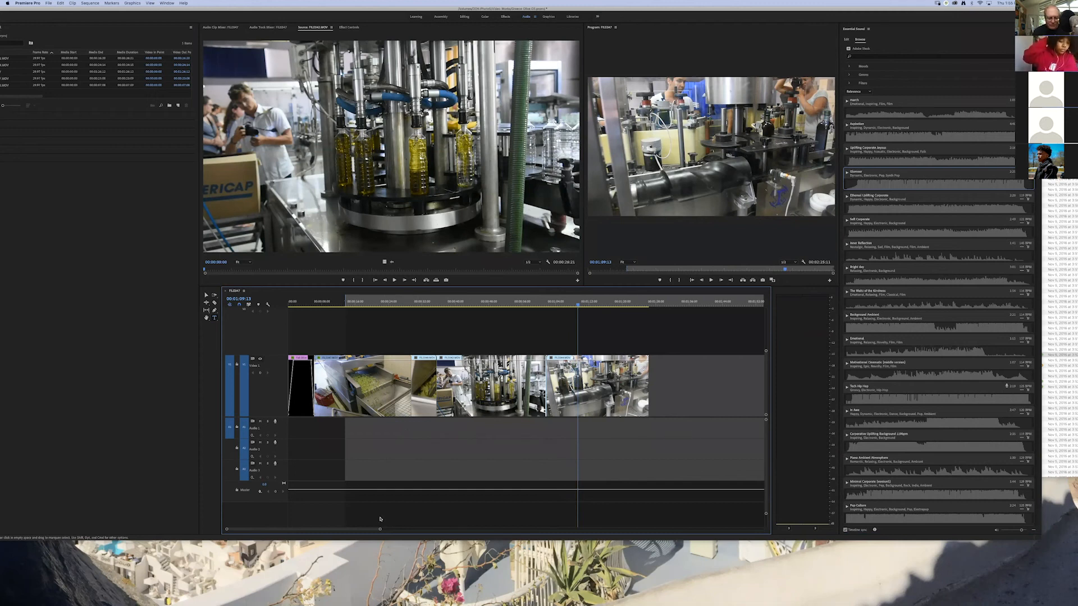
# Place the playhead at 00:00:10:09 and preview the same stock track against the clips again.
pyautogui.moveTo(379, 530); pyautogui.dragTo(459, 532)
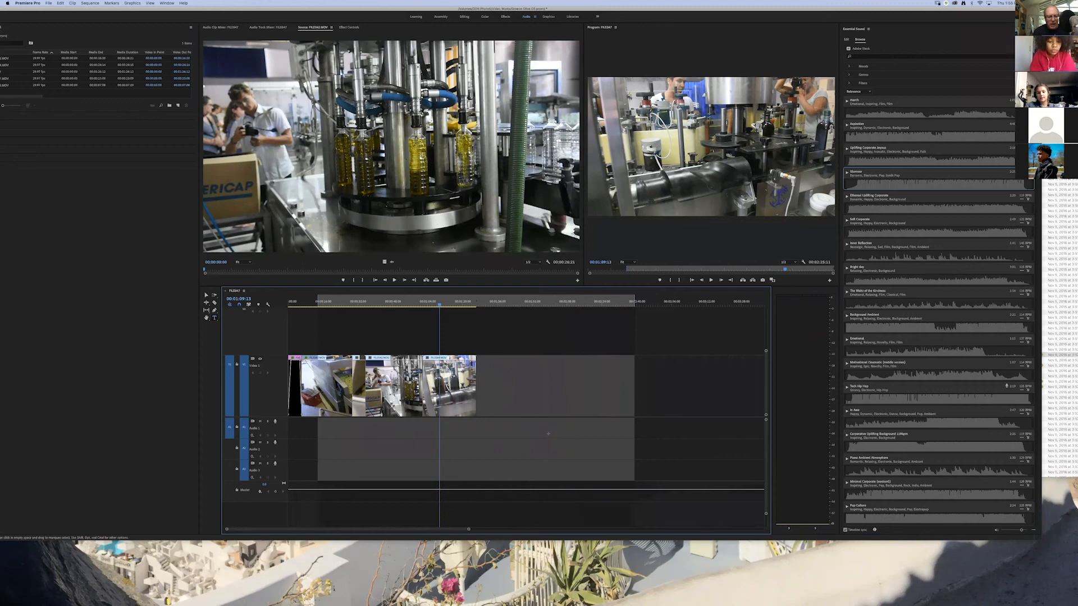
pyautogui.moveTo(439, 302); pyautogui.dragTo(310, 302)
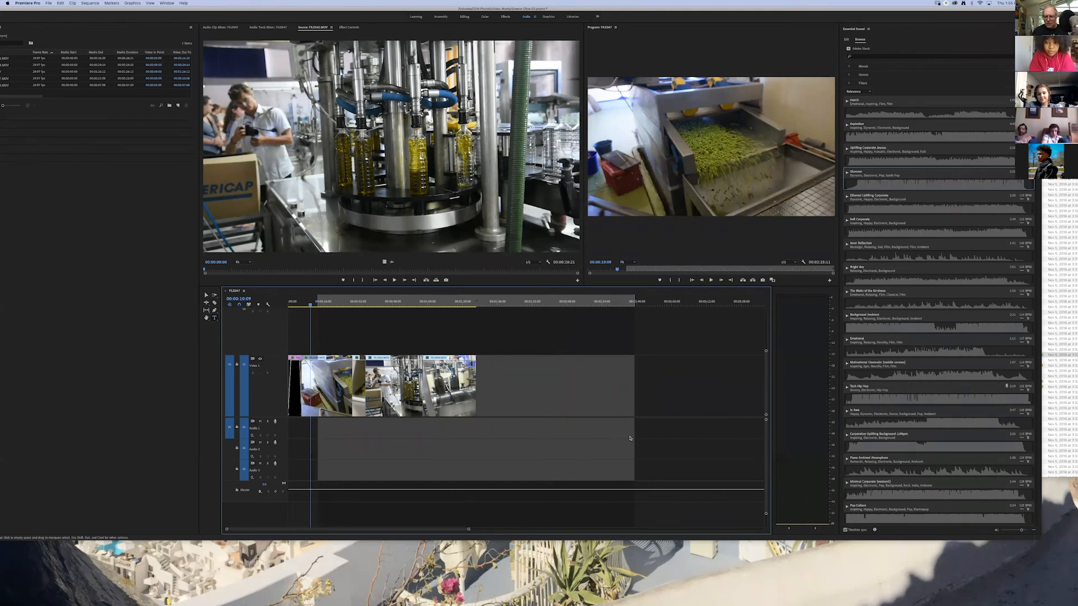
pyautogui.click(883, 187)
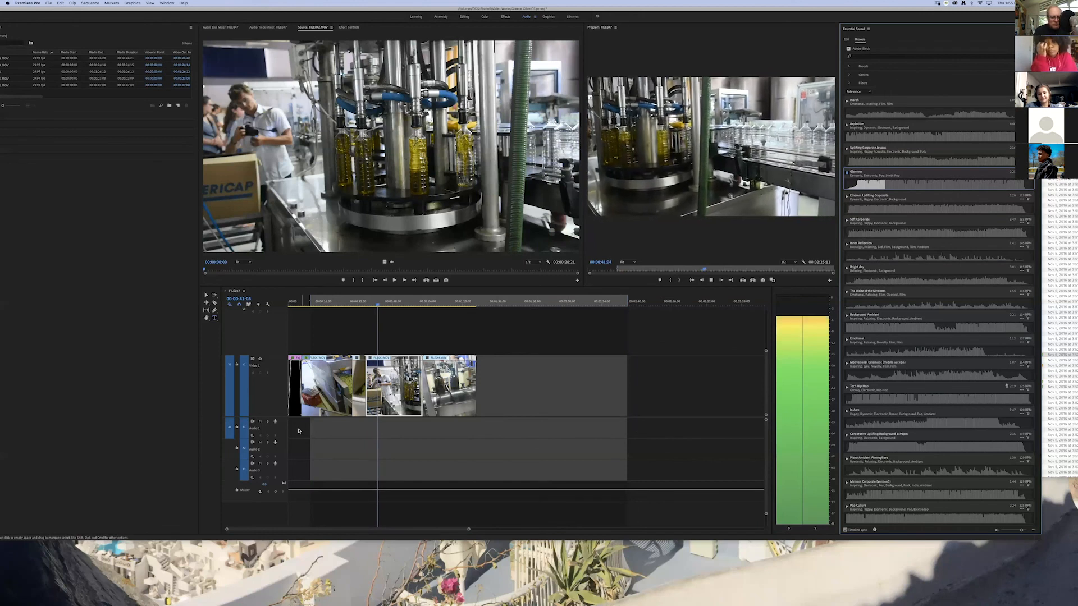
pyautogui.press('space')
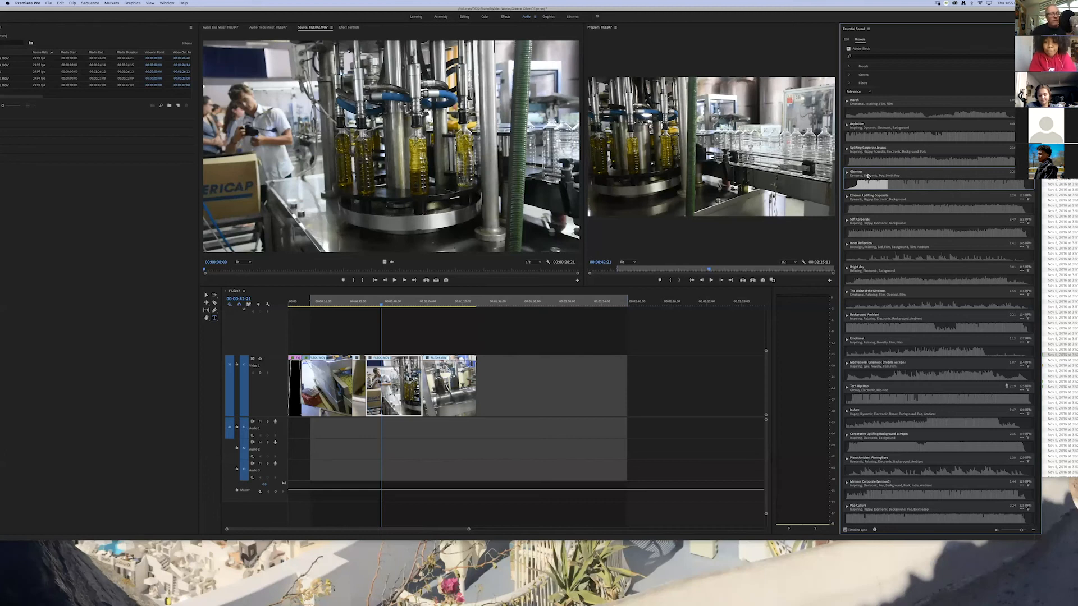
# Align the stock track preview with the beginning of the sequence and play it together with the title and clips.
pyautogui.moveTo(468, 529); pyautogui.dragTo(280, 528)
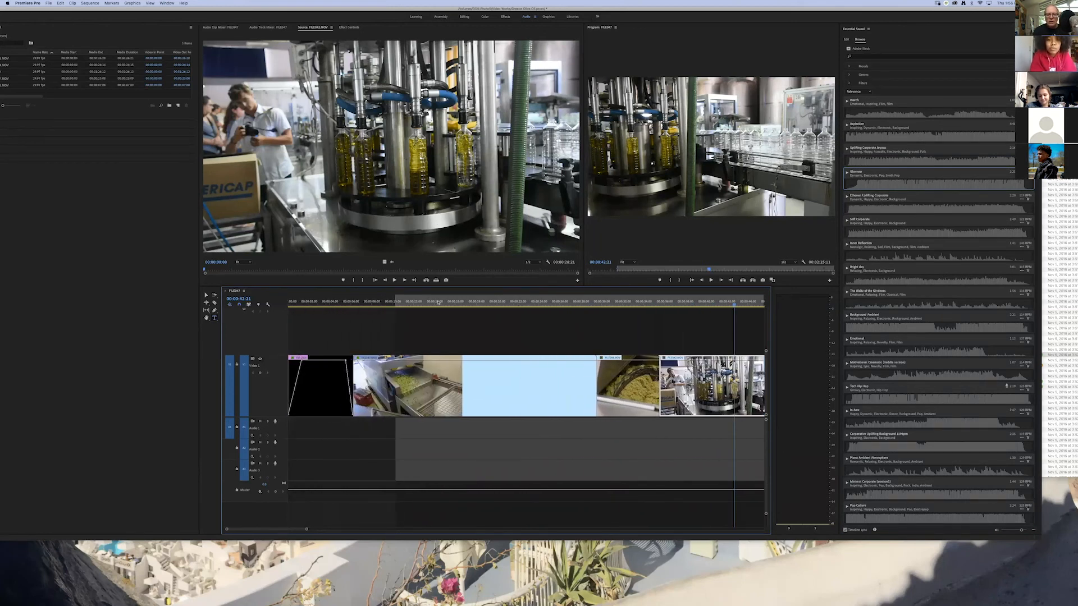
pyautogui.click(412, 301)
pyautogui.press('space')
pyautogui.press('space')
pyautogui.moveTo(396, 301); pyautogui.dragTo(283, 303)
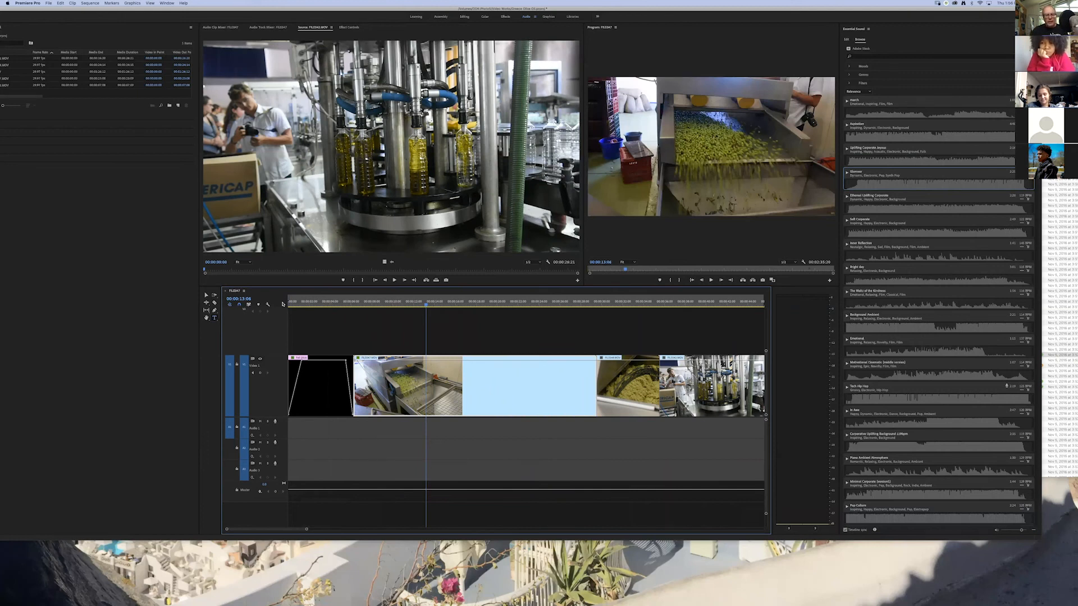
pyautogui.moveTo(306, 529); pyautogui.dragTo(397, 528)
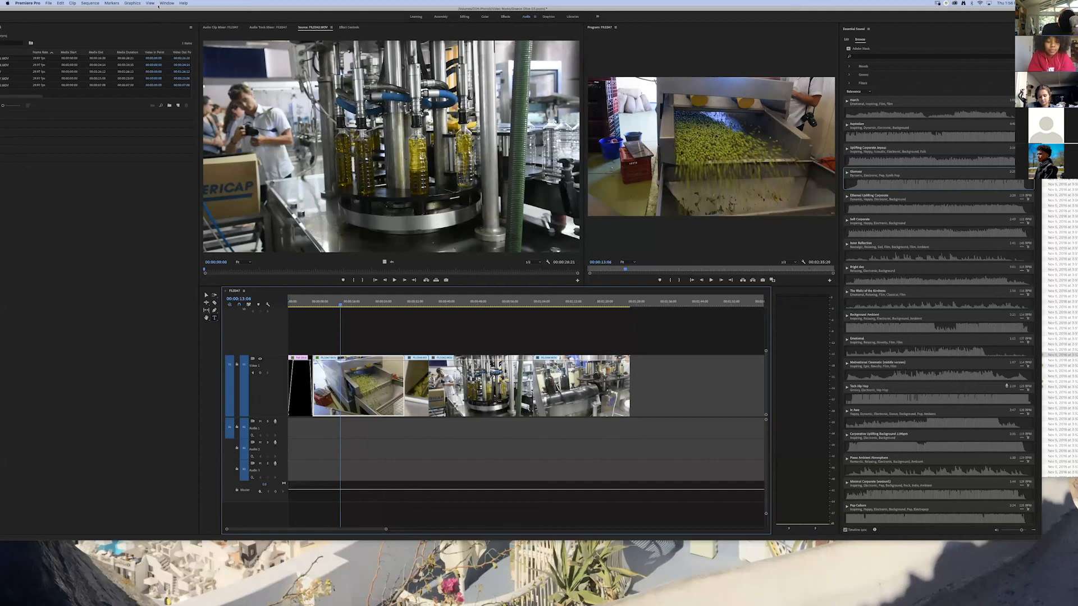
# Open the media export settings for the sequence and choose the YouTube 1080p Full HD preset.
pyautogui.moveTo(158, 7); pyautogui.dragTo(200, 13)
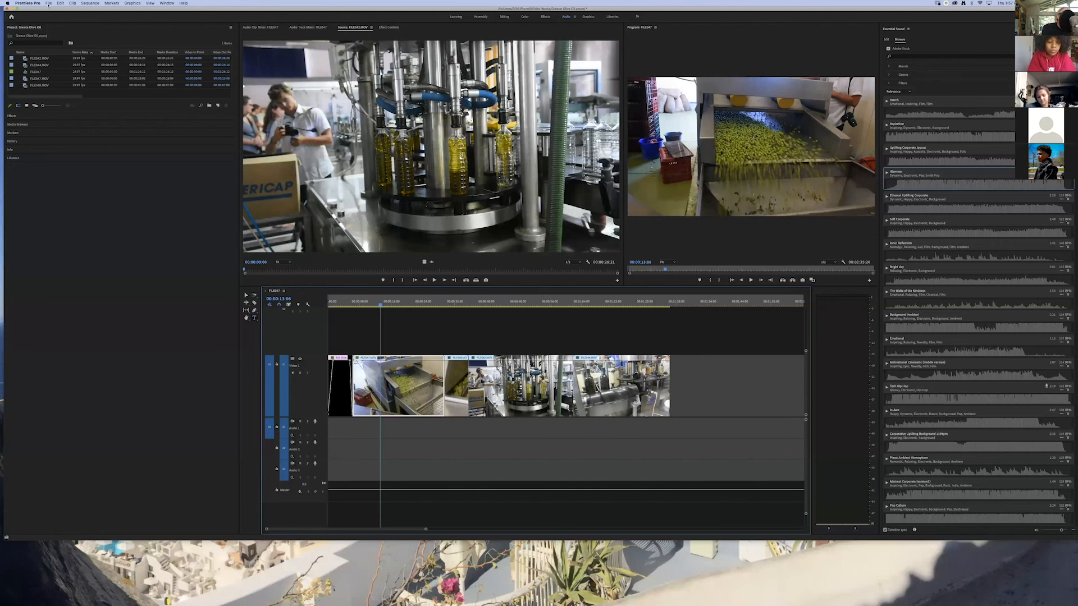
pyautogui.click(50, 3)
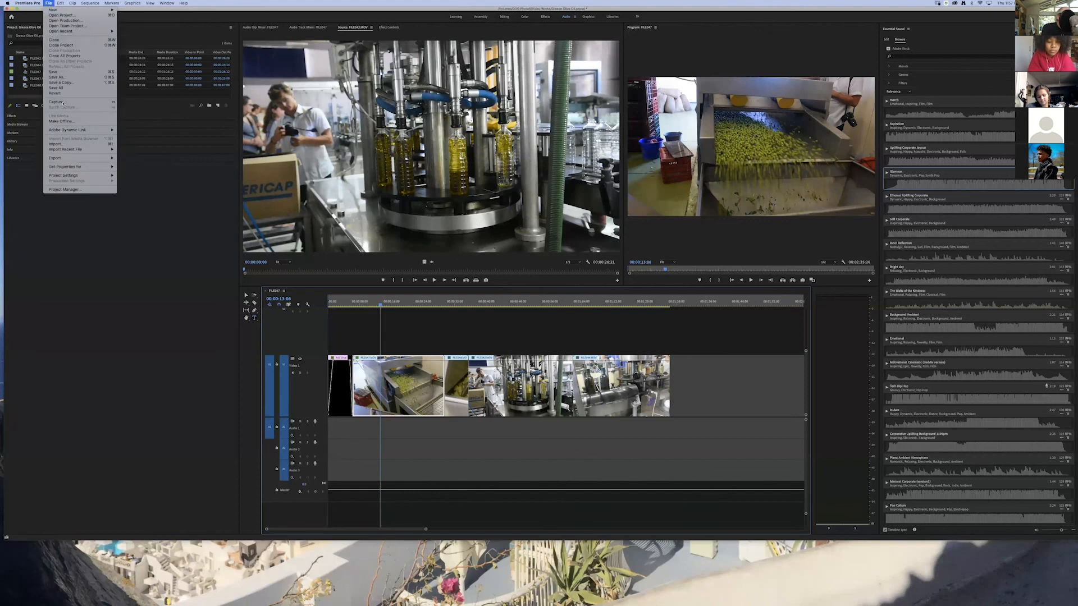
pyautogui.moveTo(90, 159)
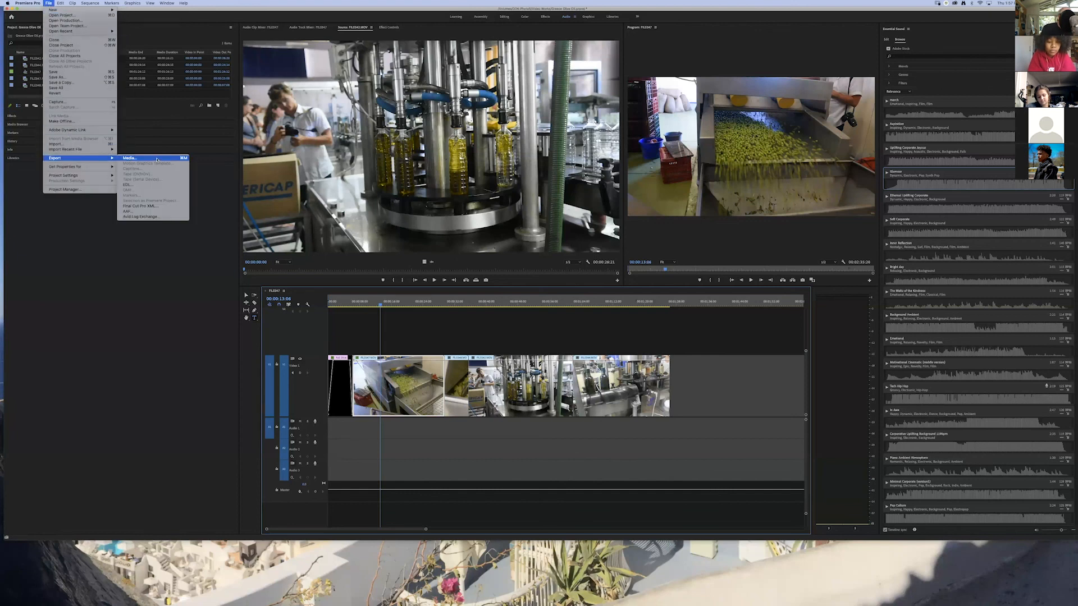
pyautogui.click(157, 160)
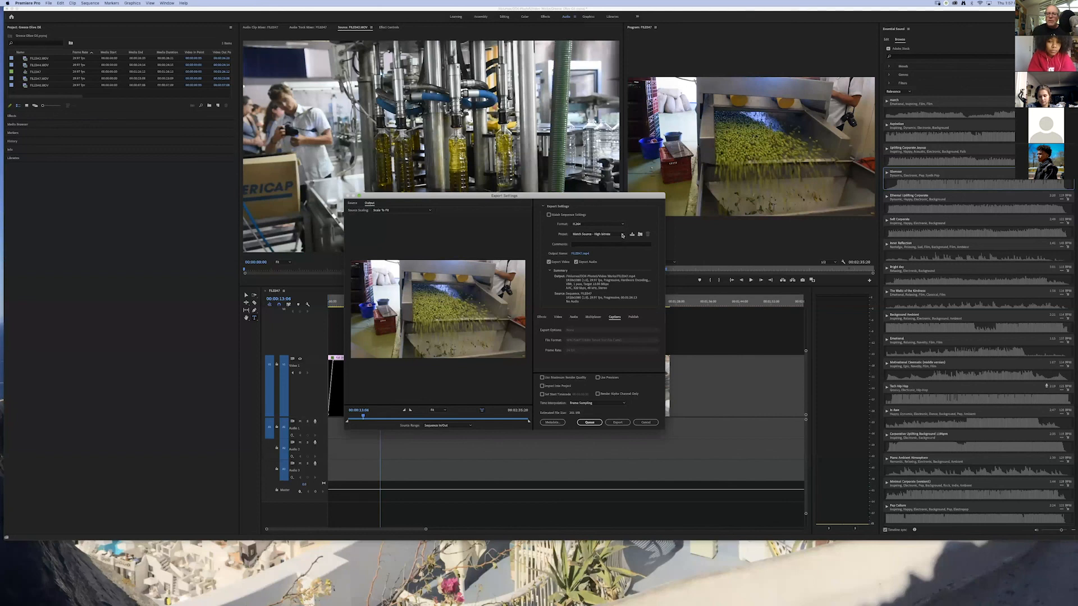
pyautogui.click(623, 236)
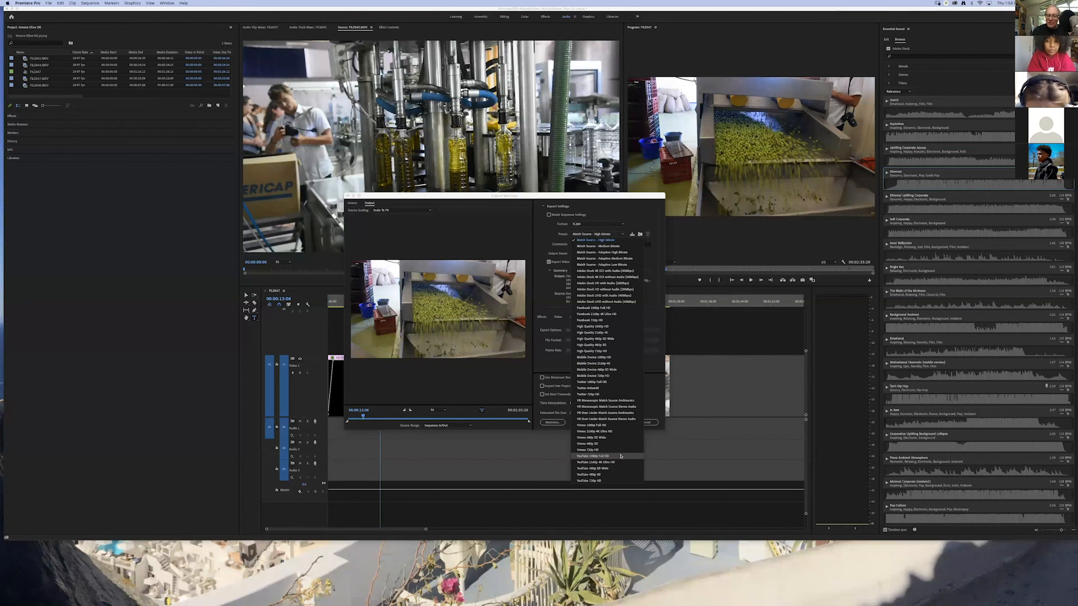
pyautogui.click(621, 457)
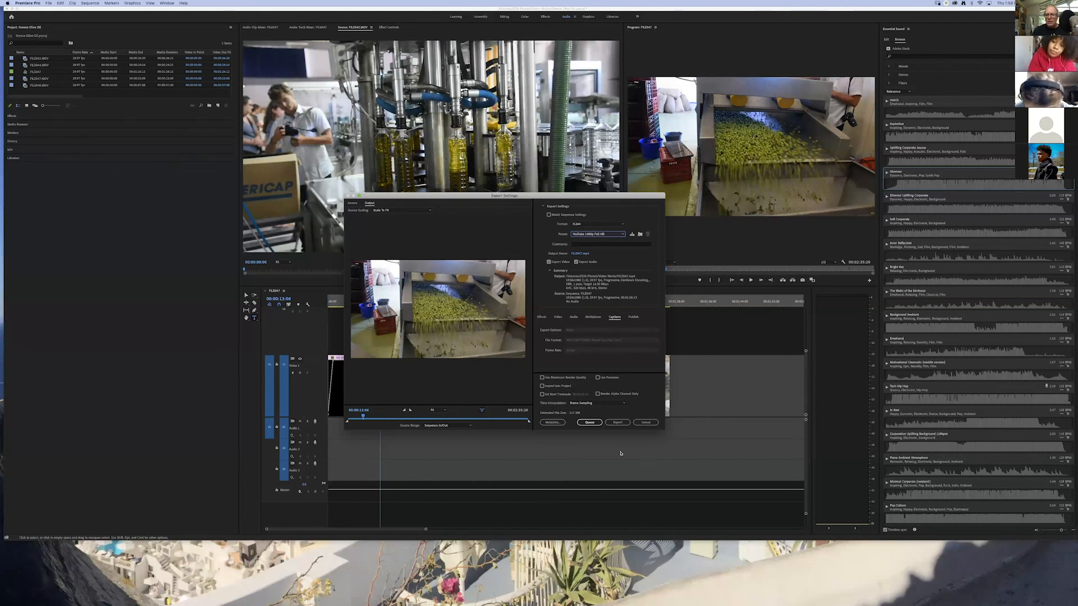
# Export the sequence directly with the chosen YouTube 1080p Full HD settings.
pyautogui.click(617, 424)
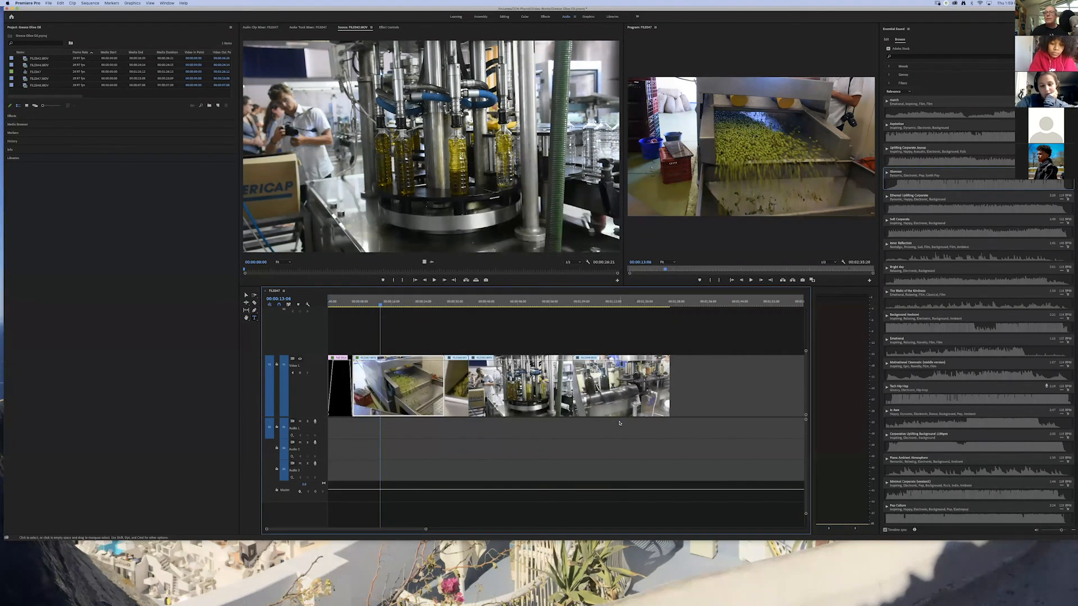
# Switch to Finder, show the Video Works folder, preview the exported MP4 file, and move the folder window clear of the editing workspace.
pyautogui.moveTo(763, 8); pyautogui.dragTo(713, 342)
pyautogui.moveTo(900, 115); pyautogui.dragTo(615, 124)
pyautogui.click(552, 130)
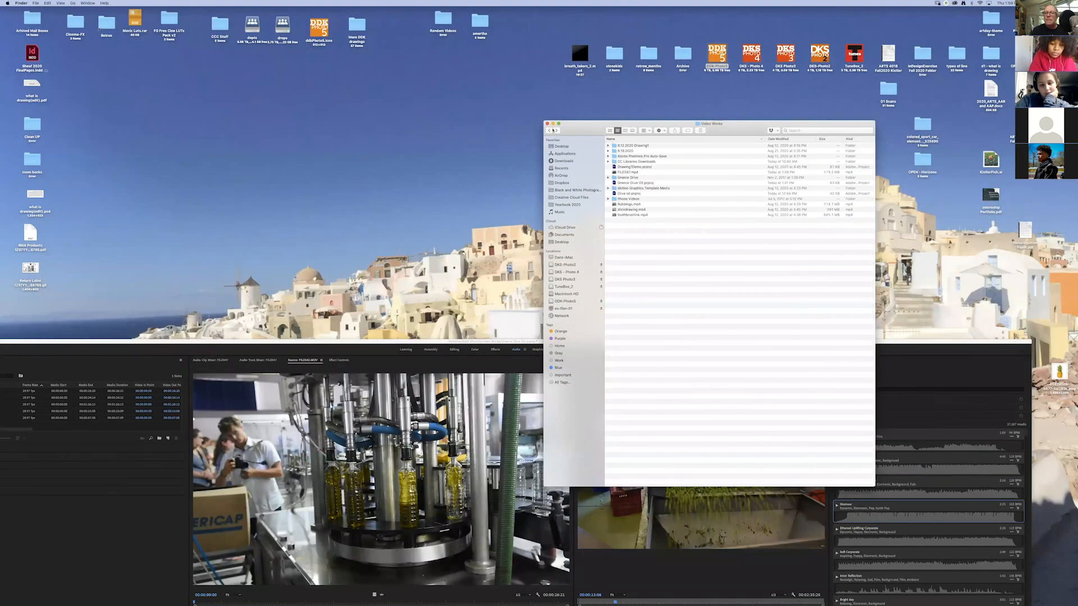
pyautogui.click(654, 172)
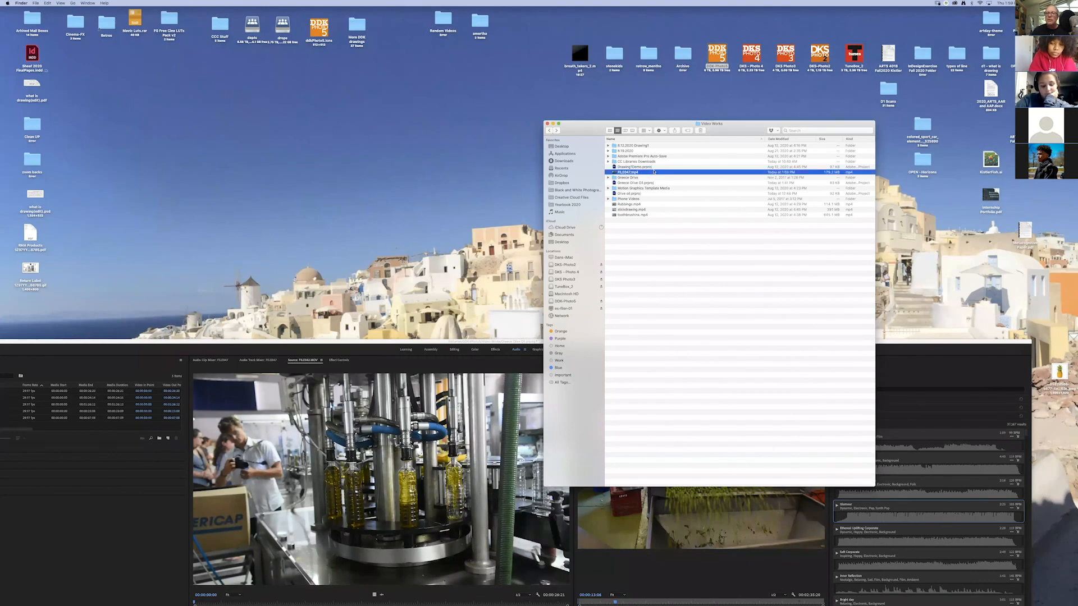
pyautogui.press('space')
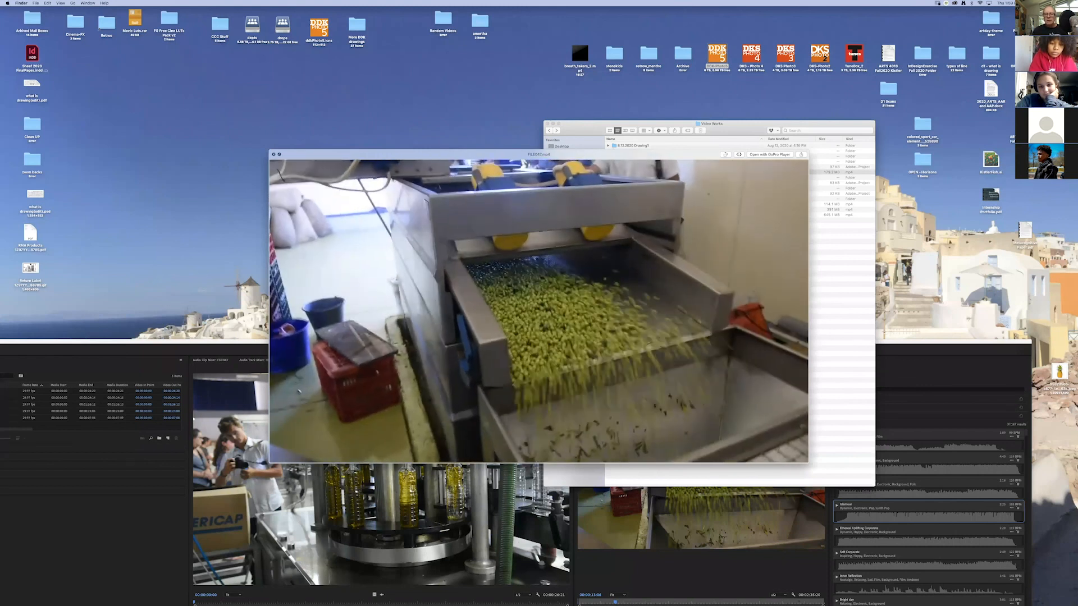
pyautogui.press('space')
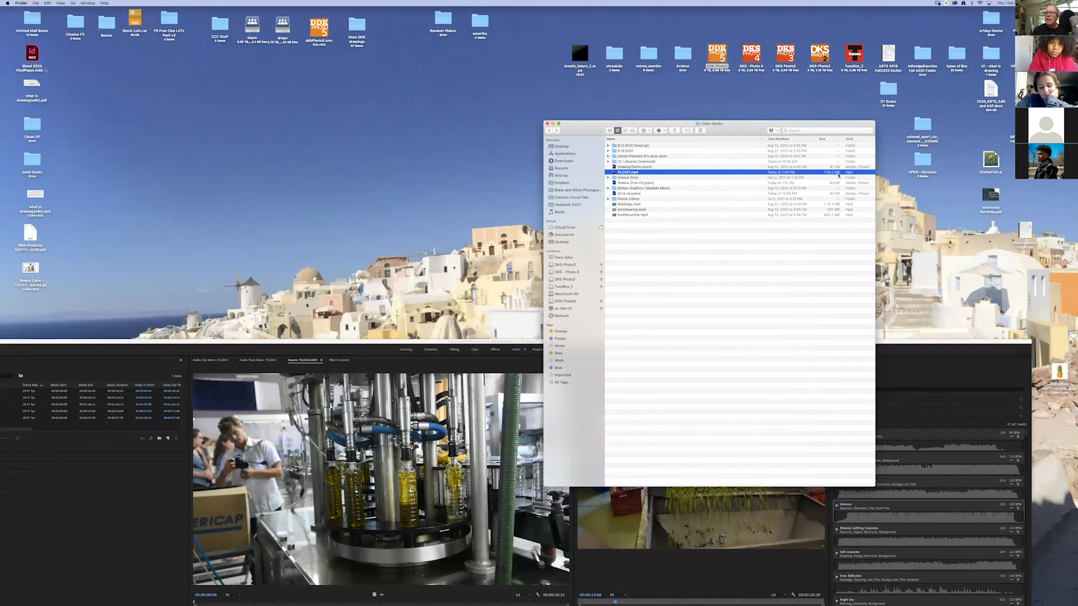
pyautogui.moveTo(589, 128); pyautogui.dragTo(796, 77)
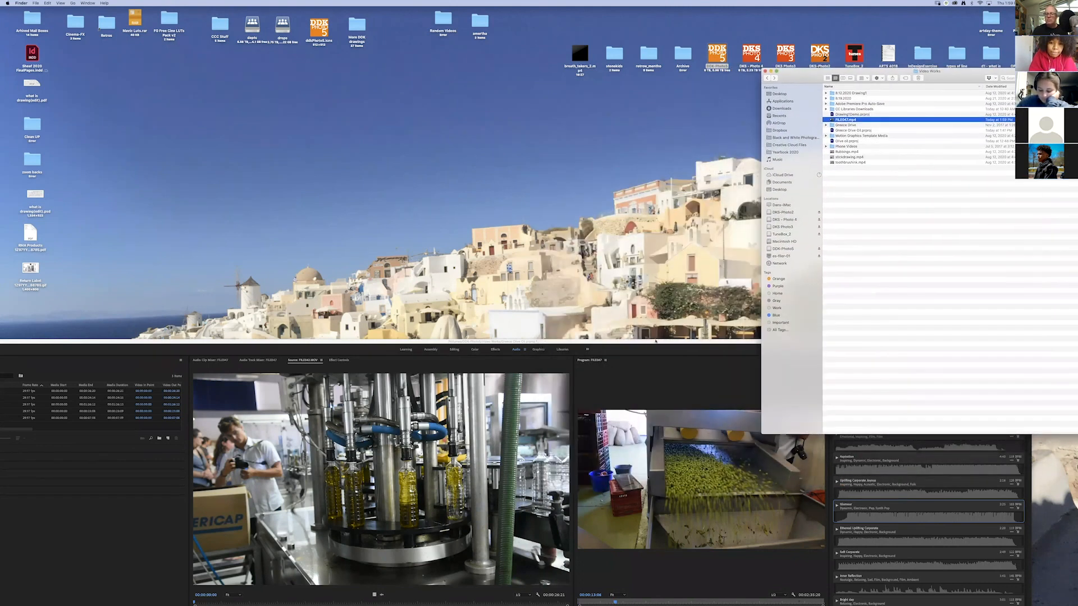